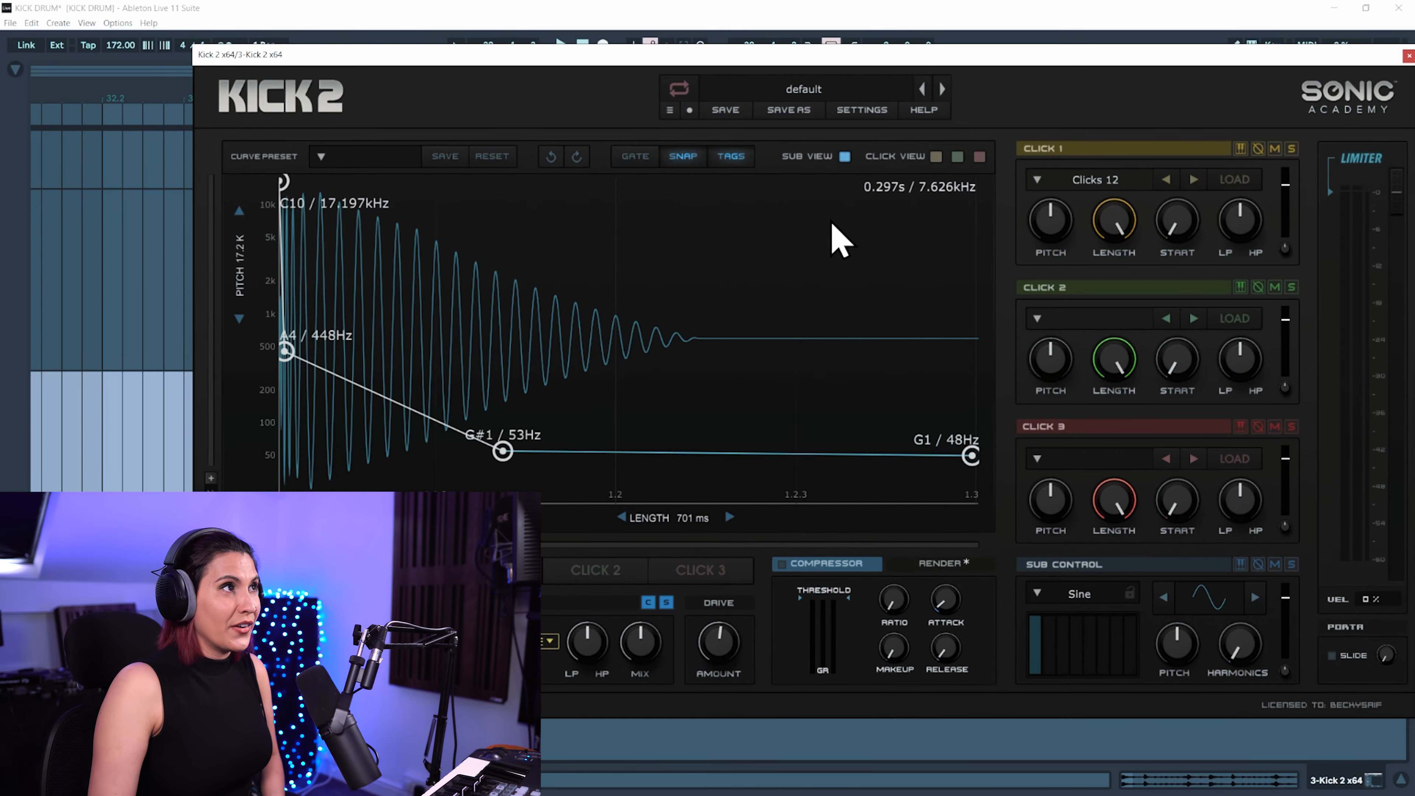
Hide and reopen the Kick 2 plugin window, and start playback of the looped kick pattern.
left_click(1408, 56)
left_click(1340, 379)
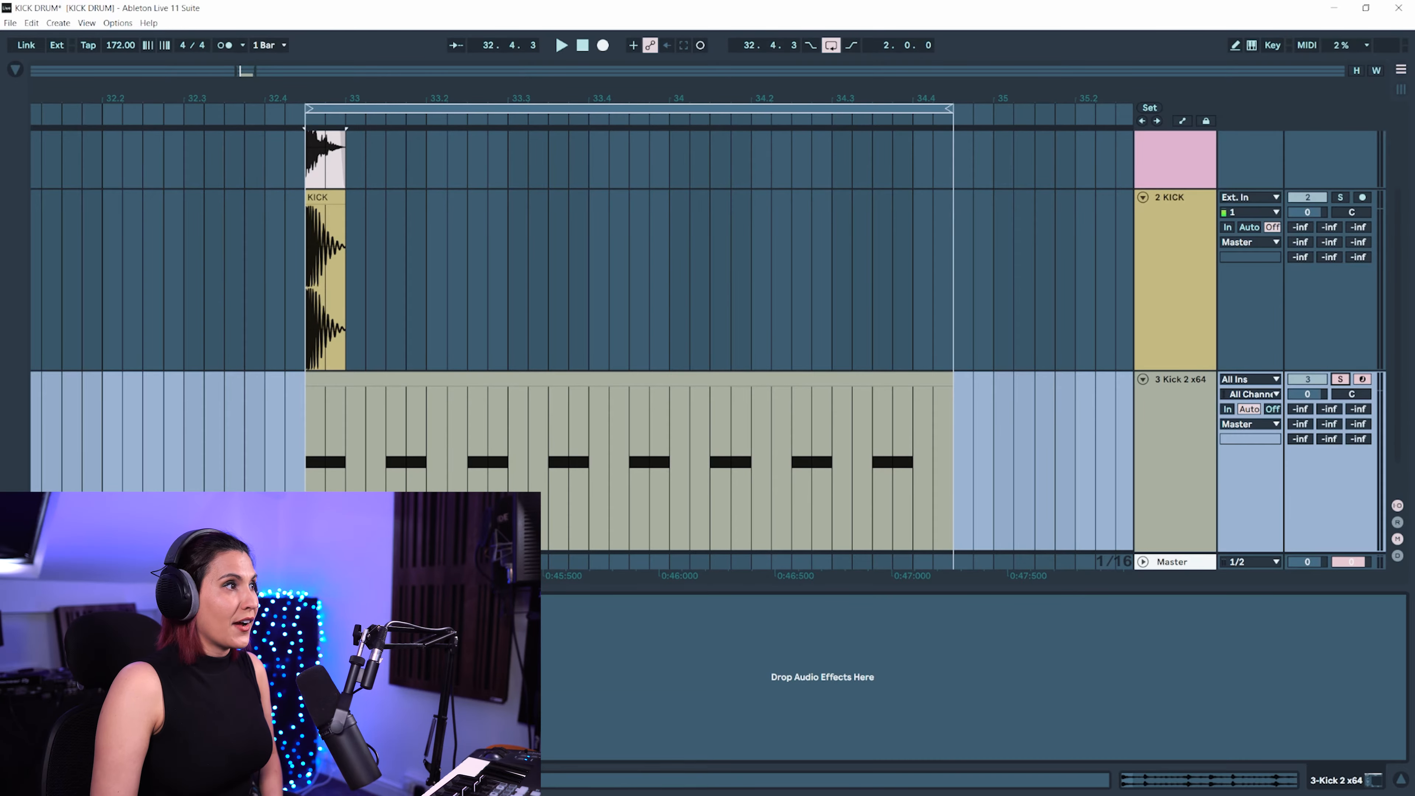
key("ctrl+alt+p")
key("space")
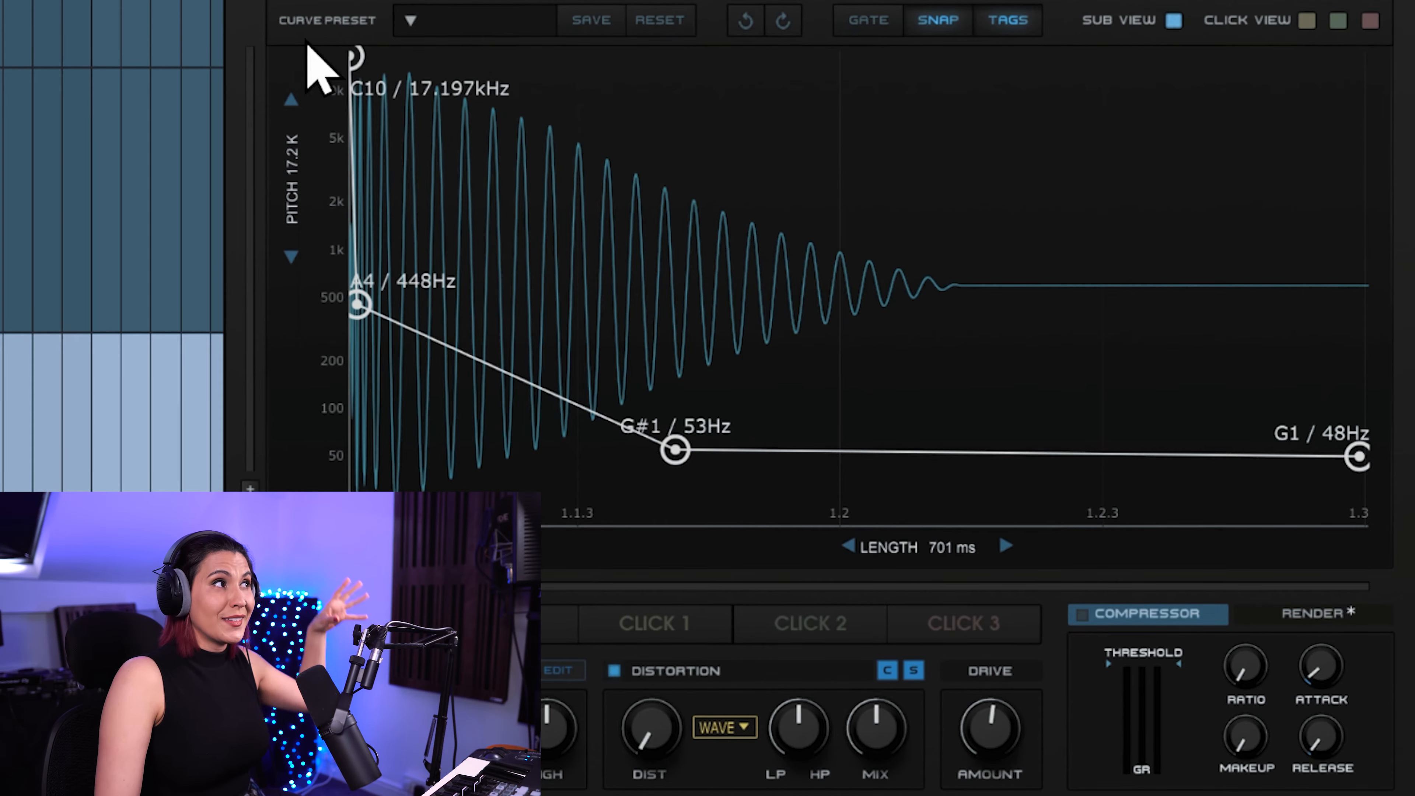
Raise the kick's overall pitch to 20.0 K, try the length at 3000 ms and settle it at 616 ms.
mouse_move(301, 190)
left_mouse_down()
mouse_move(301, 170)
mouse_move(301, 276)
mouse_move(300, 138)
mouse_move(294, 435)
mouse_move(306, 164)
left_mouse_up()
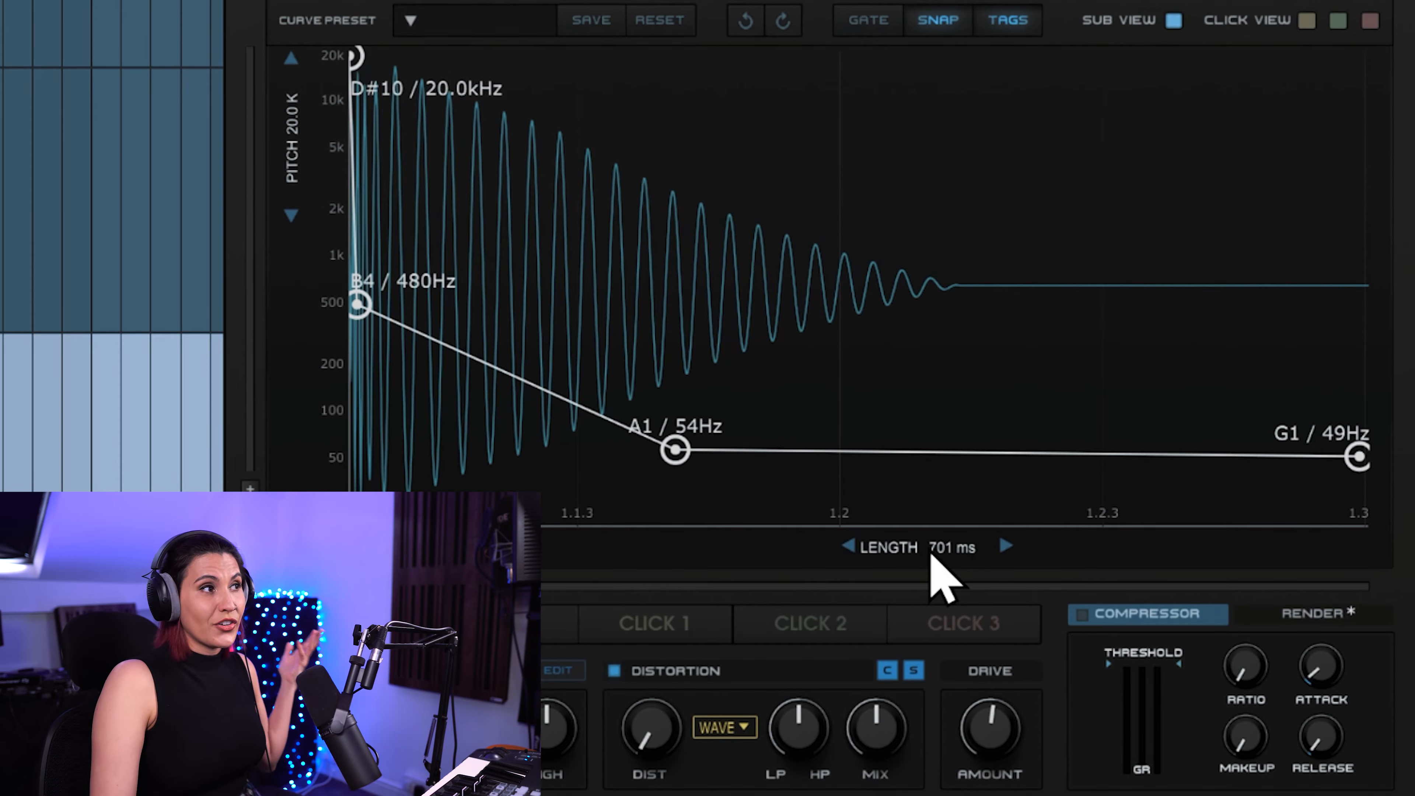
left_click_drag(931, 557, 1285, 553)
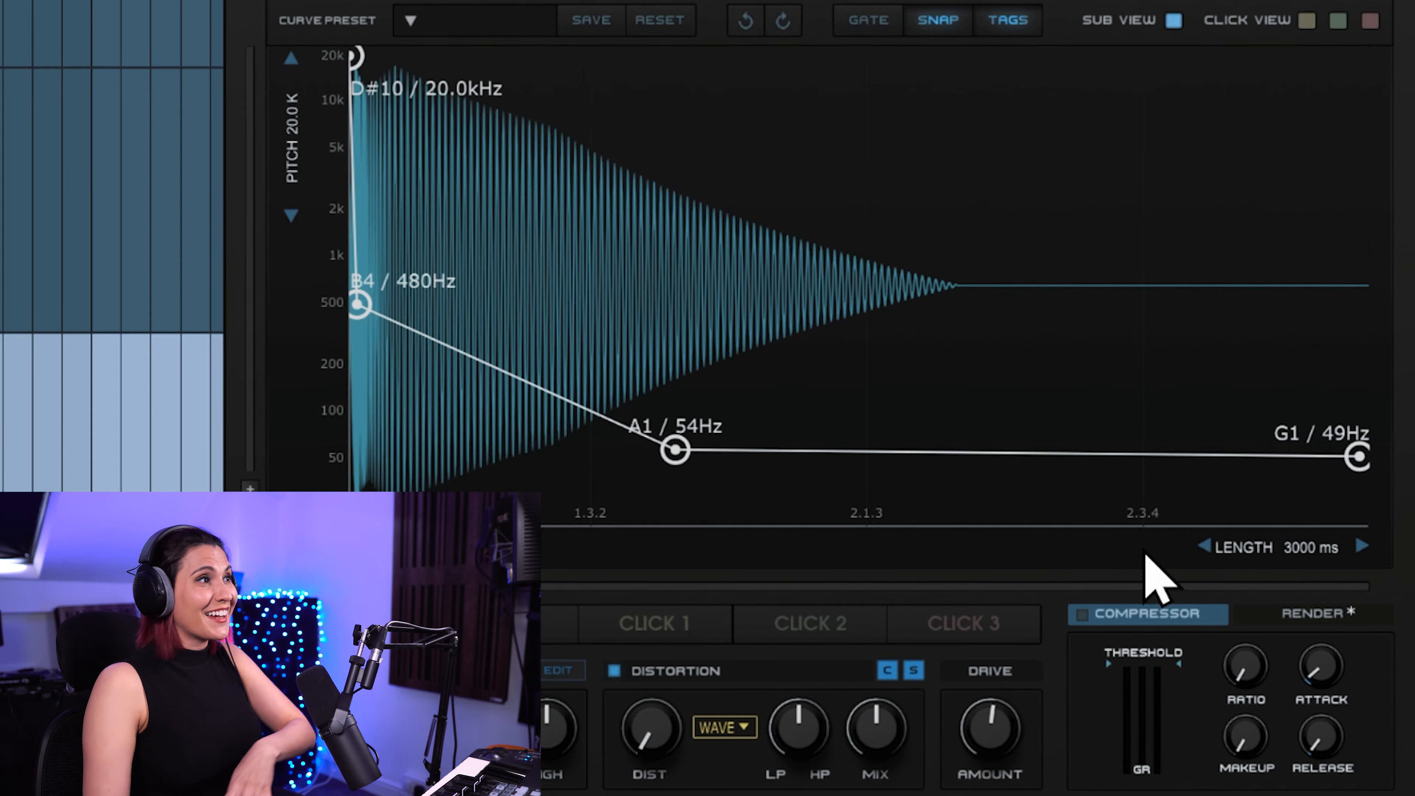
left_click_drag(1264, 553, 1147, 553)
left_click_drag(1147, 553, 618, 549)
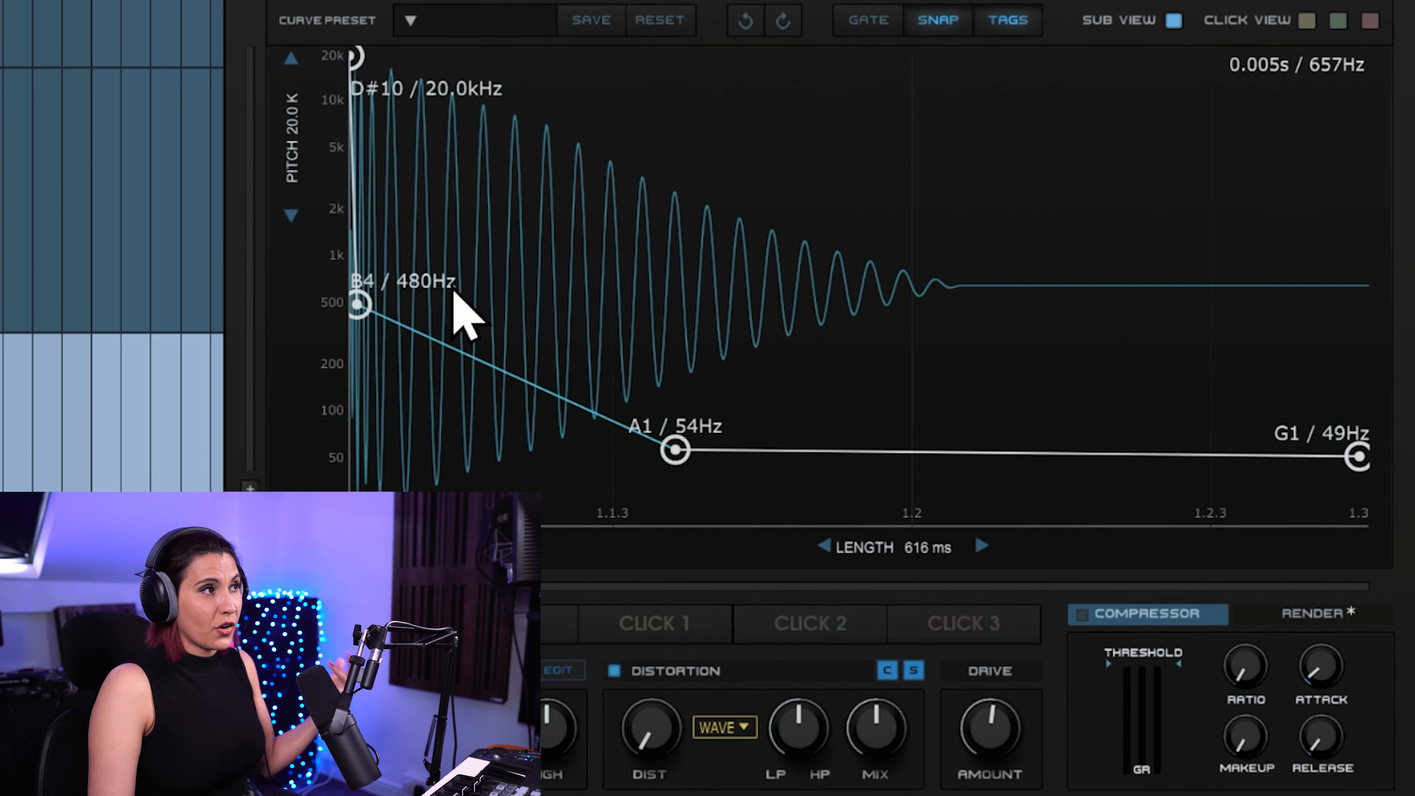
Curve the pitch segment between the 480 Hz and 54 Hz nodes, adding a helper node at about 156 Hz and deleting it.
double_click(507, 380)
left_click_drag(507, 381, 499, 389)
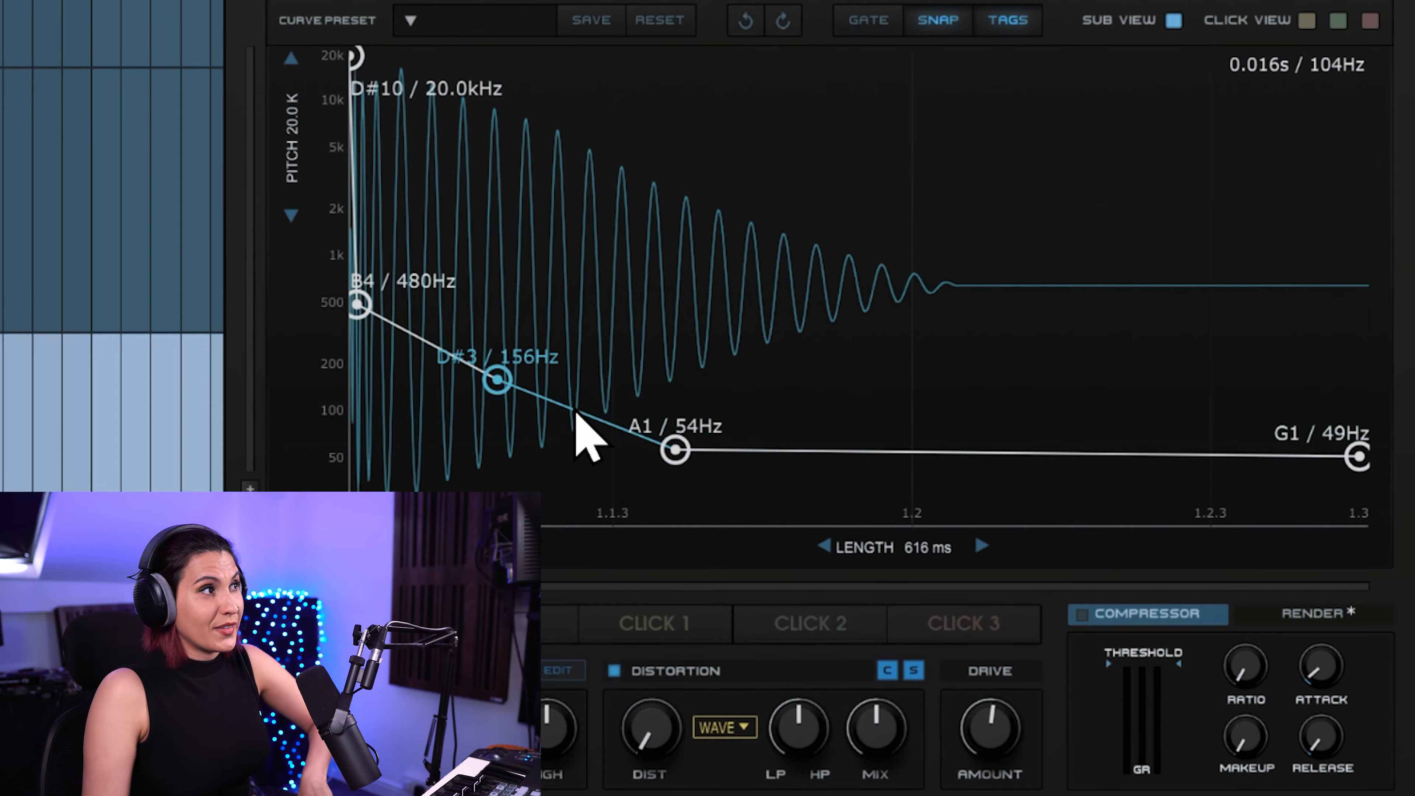
left_click_drag(581, 416, 528, 396)
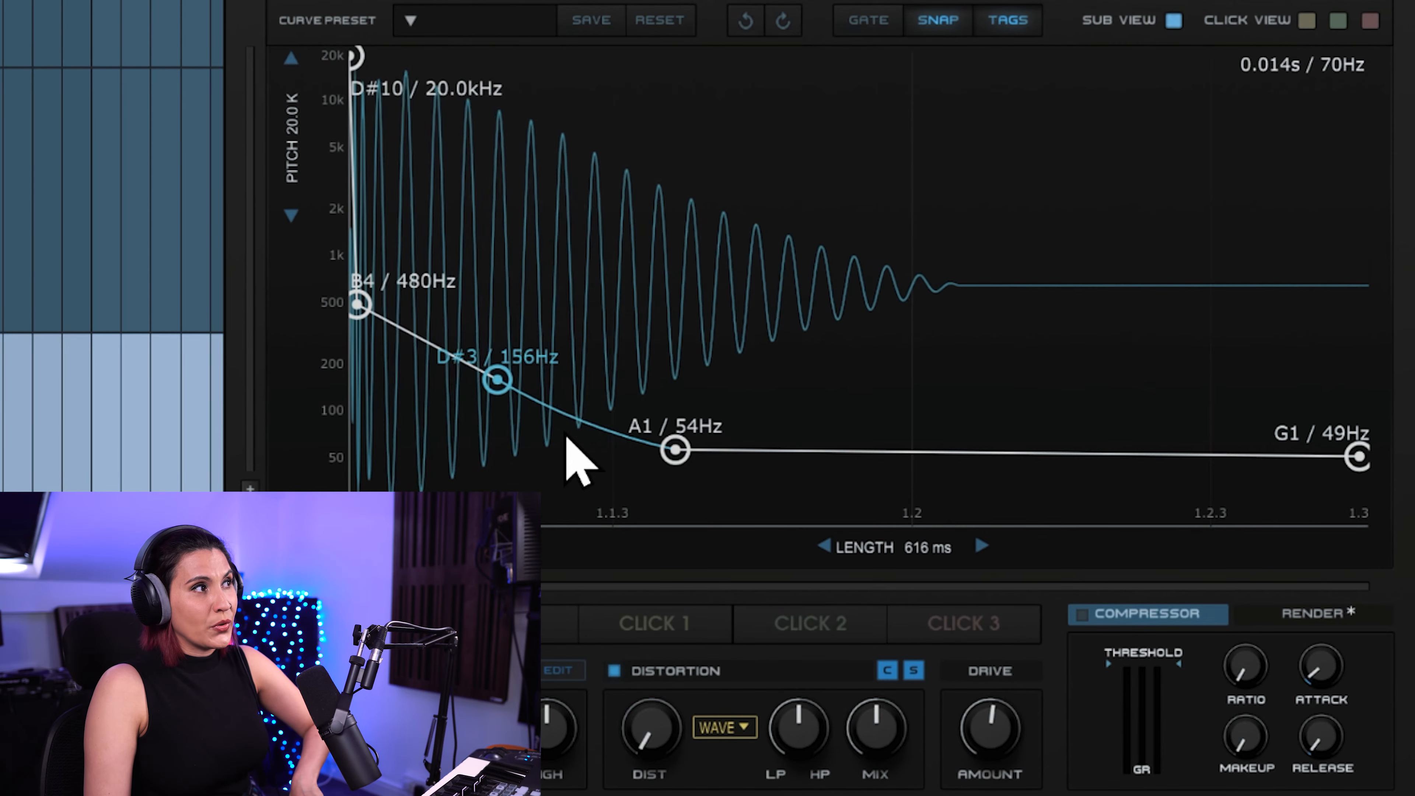
double_click(497, 381)
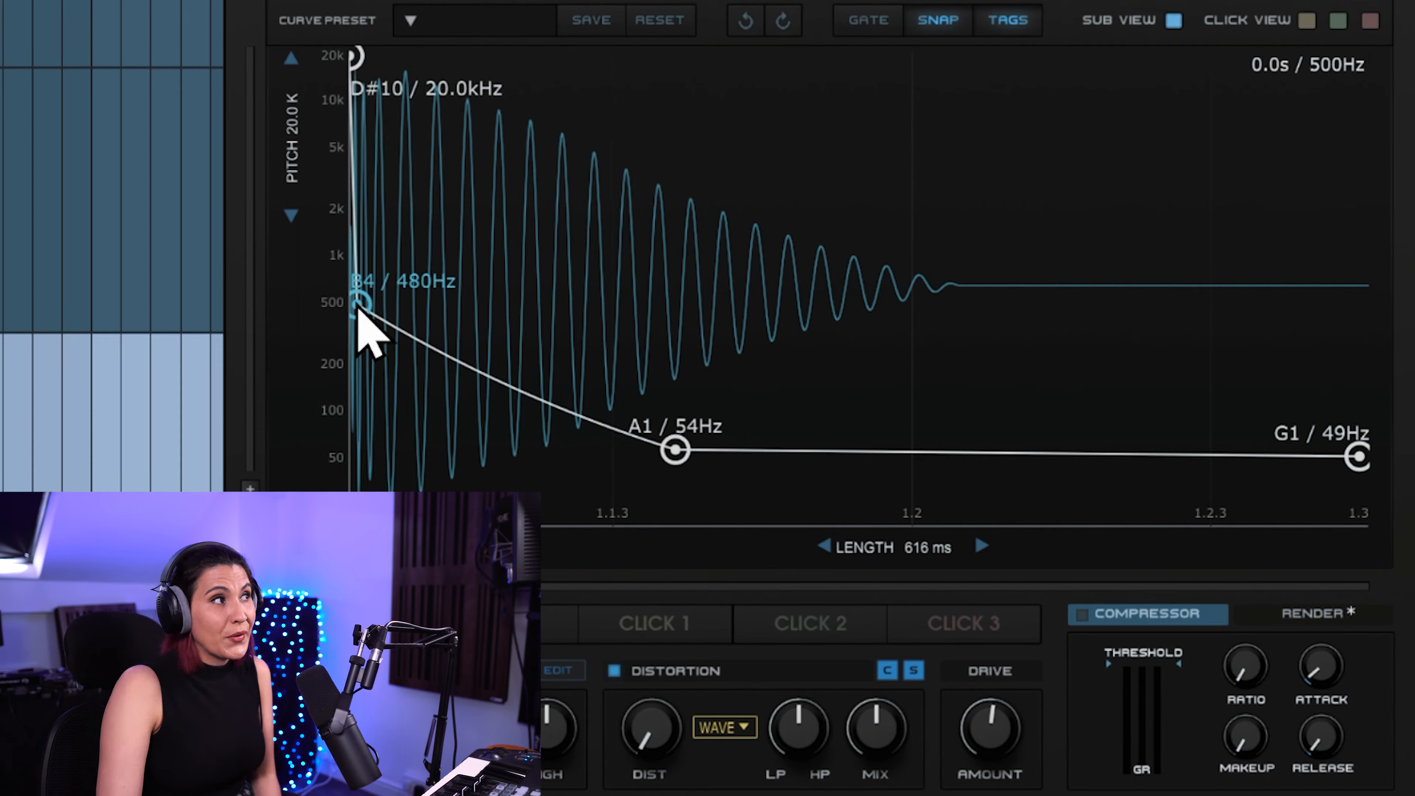
Move the second pitch node away from the kick's start and set it to G4 / 392 Hz.
left_click_drag(358, 308, 365, 306)
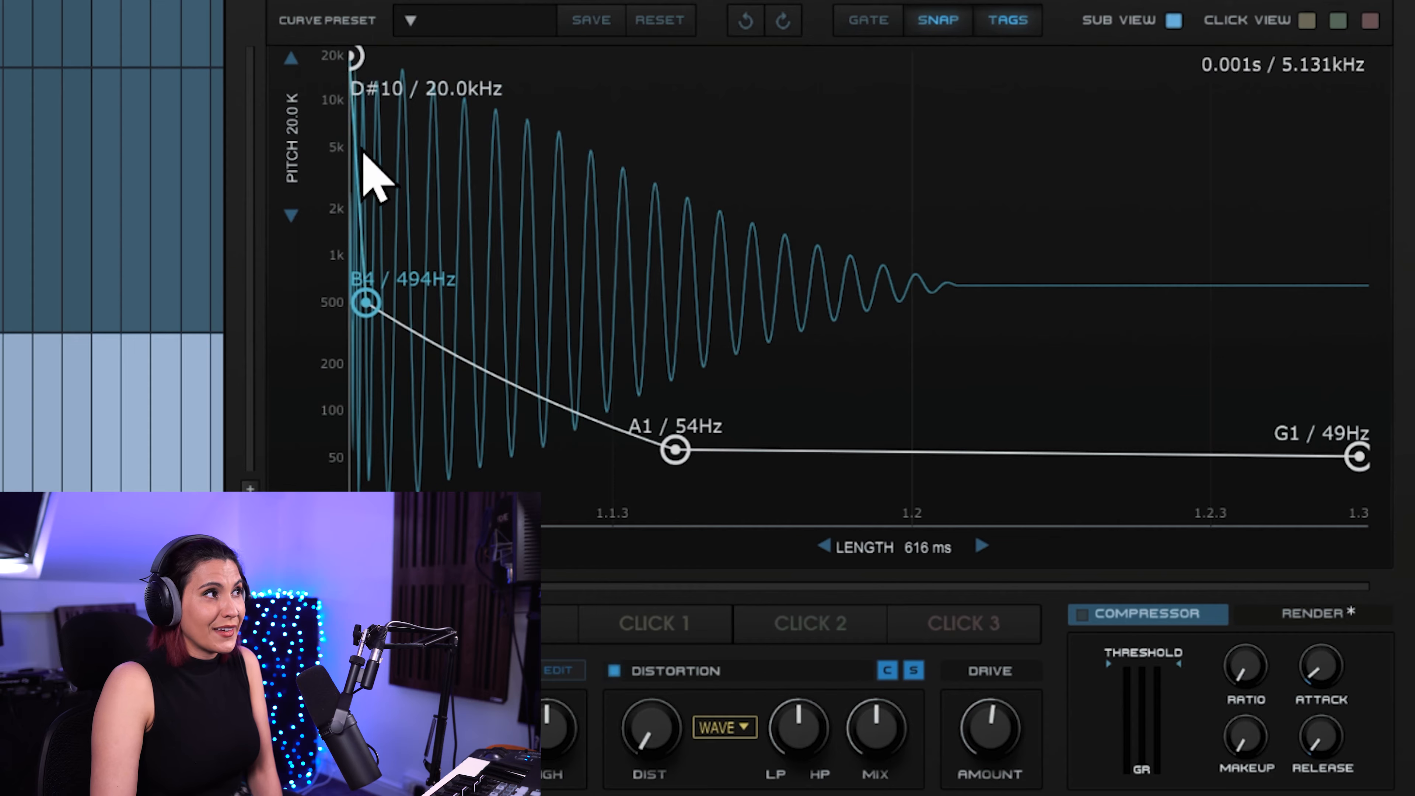
mouse_move(366, 306)
left_mouse_down()
mouse_move(425, 306)
mouse_move(377, 304)
left_mouse_up()
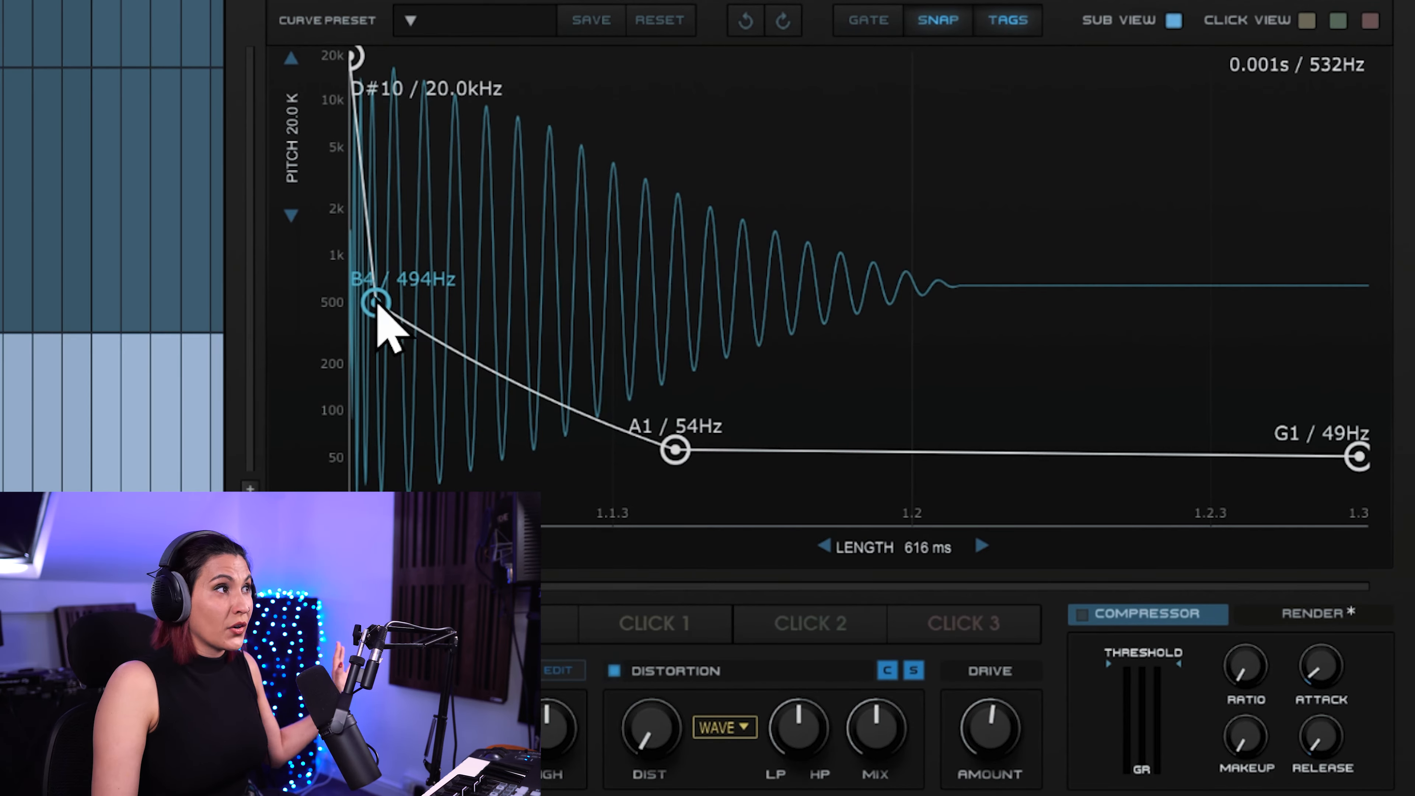
left_click_drag(379, 306, 453, 304)
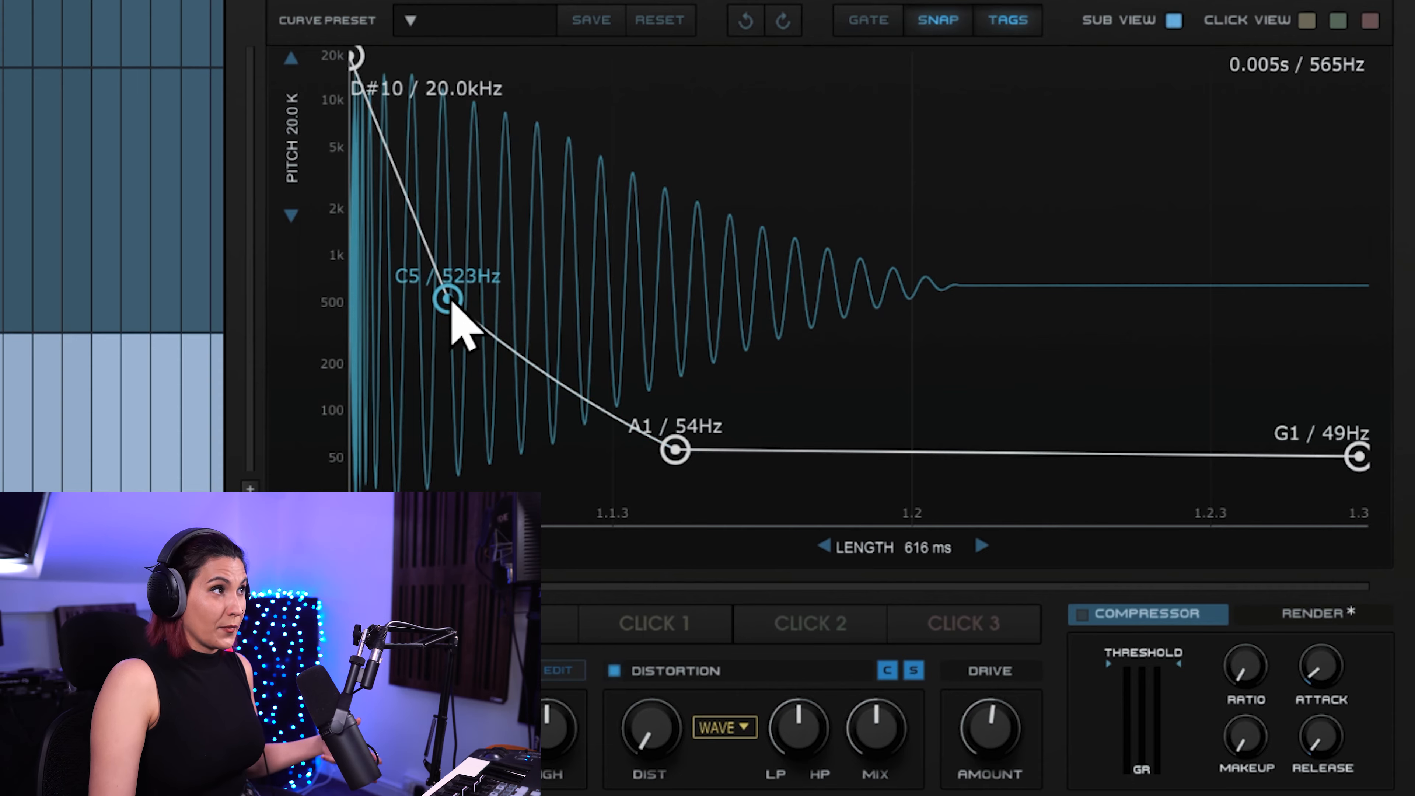
left_click_drag(453, 304, 430, 328)
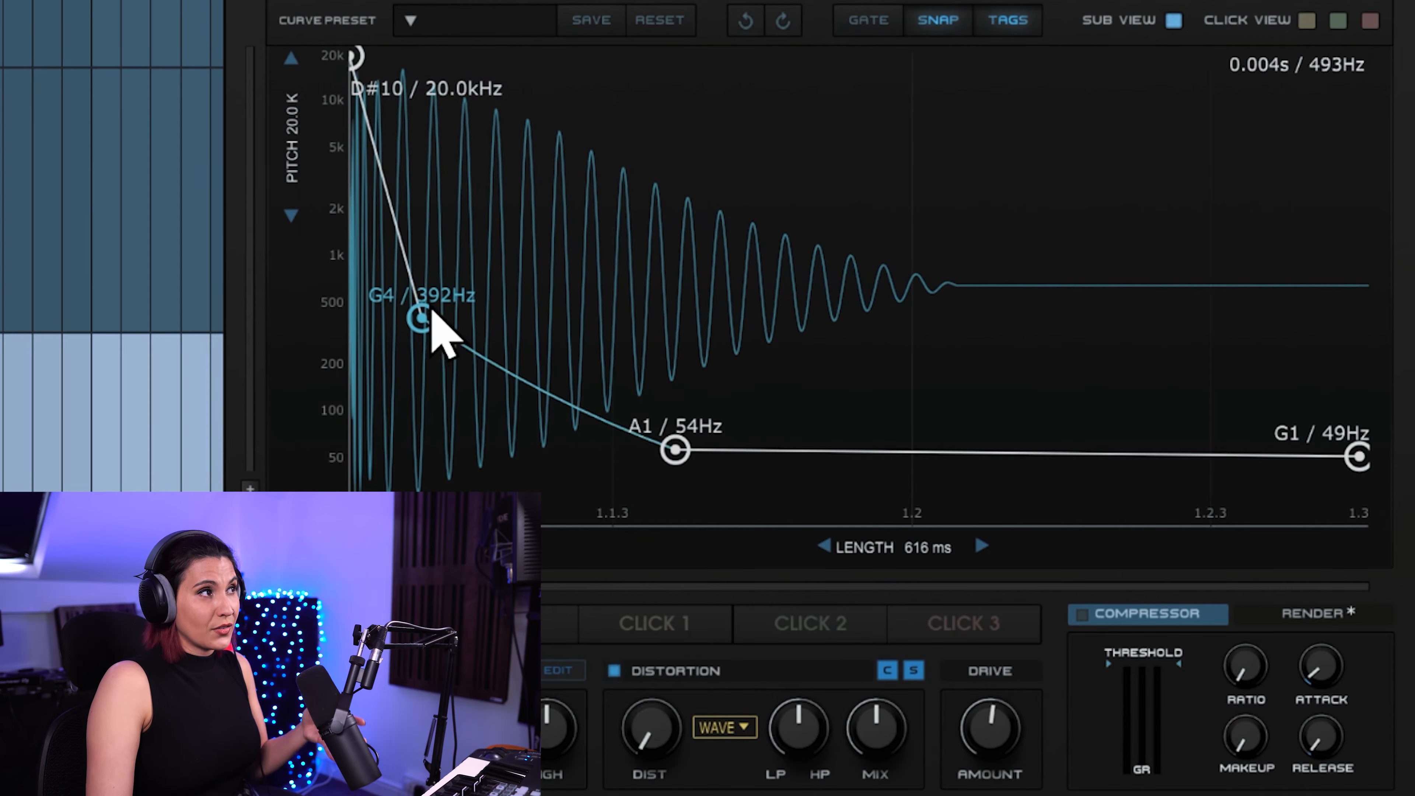
mouse_move(422, 319)
left_mouse_down()
mouse_move(435, 161)
mouse_move(425, 319)
left_mouse_up()
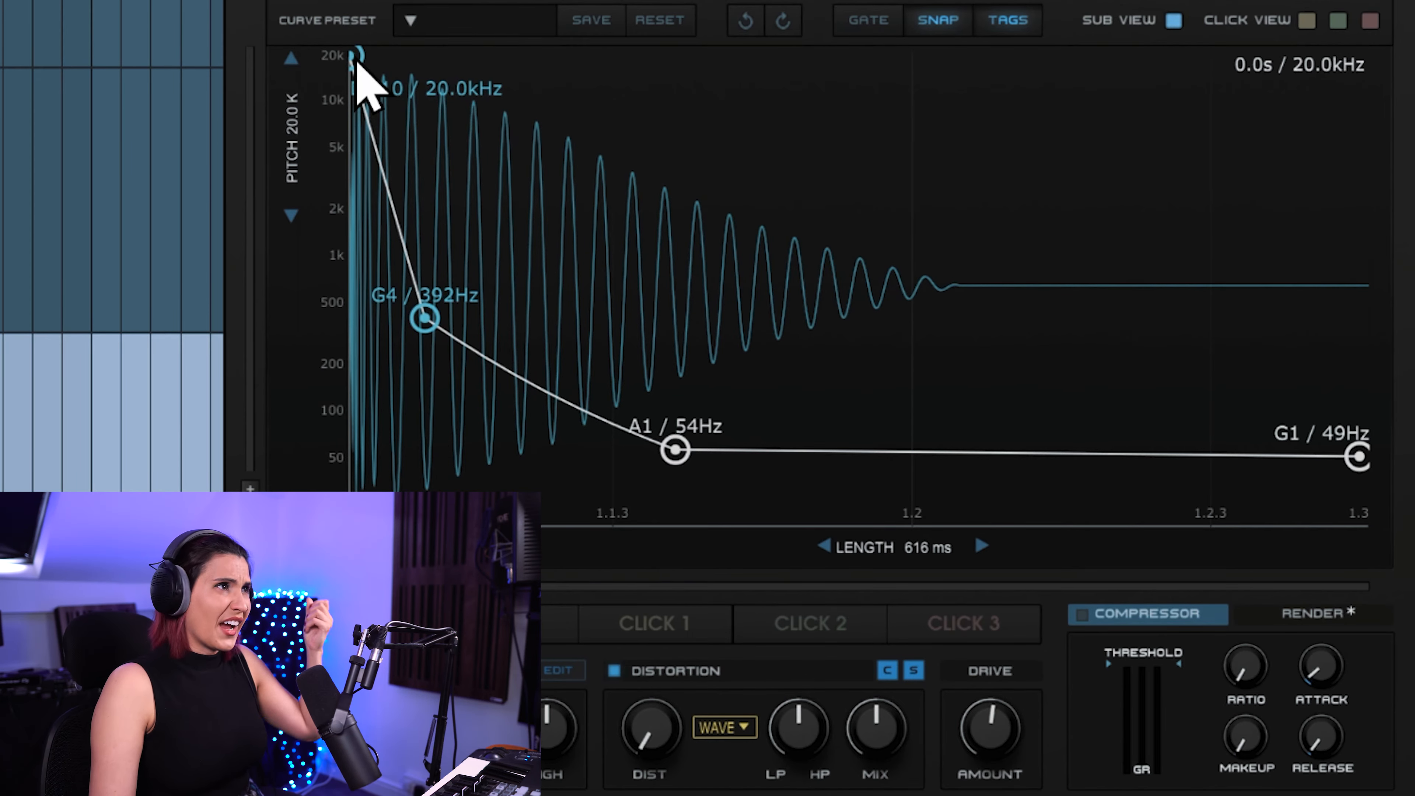
Lower the first pitch node to 1.76 kHz, move the third node earlier to 73 Hz and lower the last node to 44 Hz.
left_click_drag(357, 60, 360, 230)
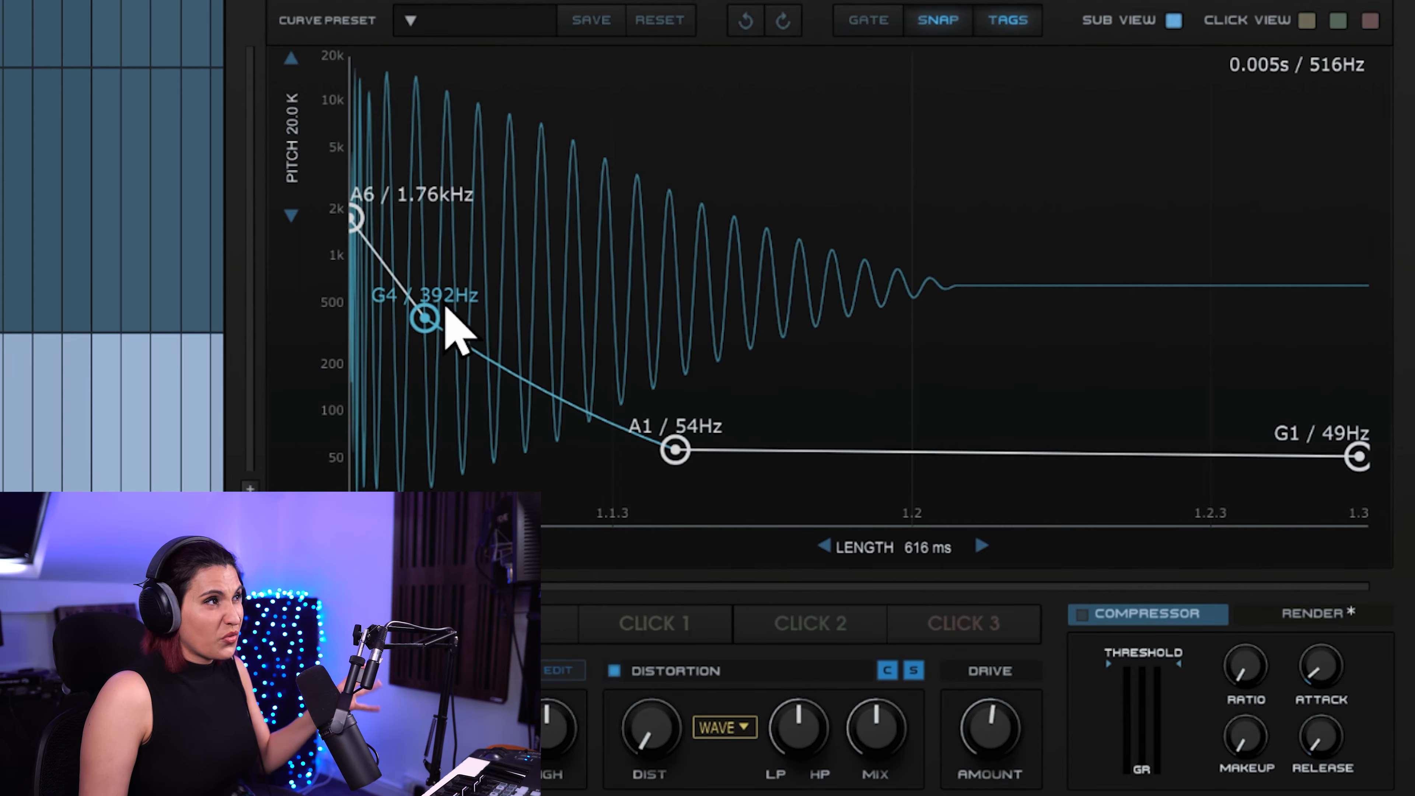
left_click_drag(674, 451, 597, 430)
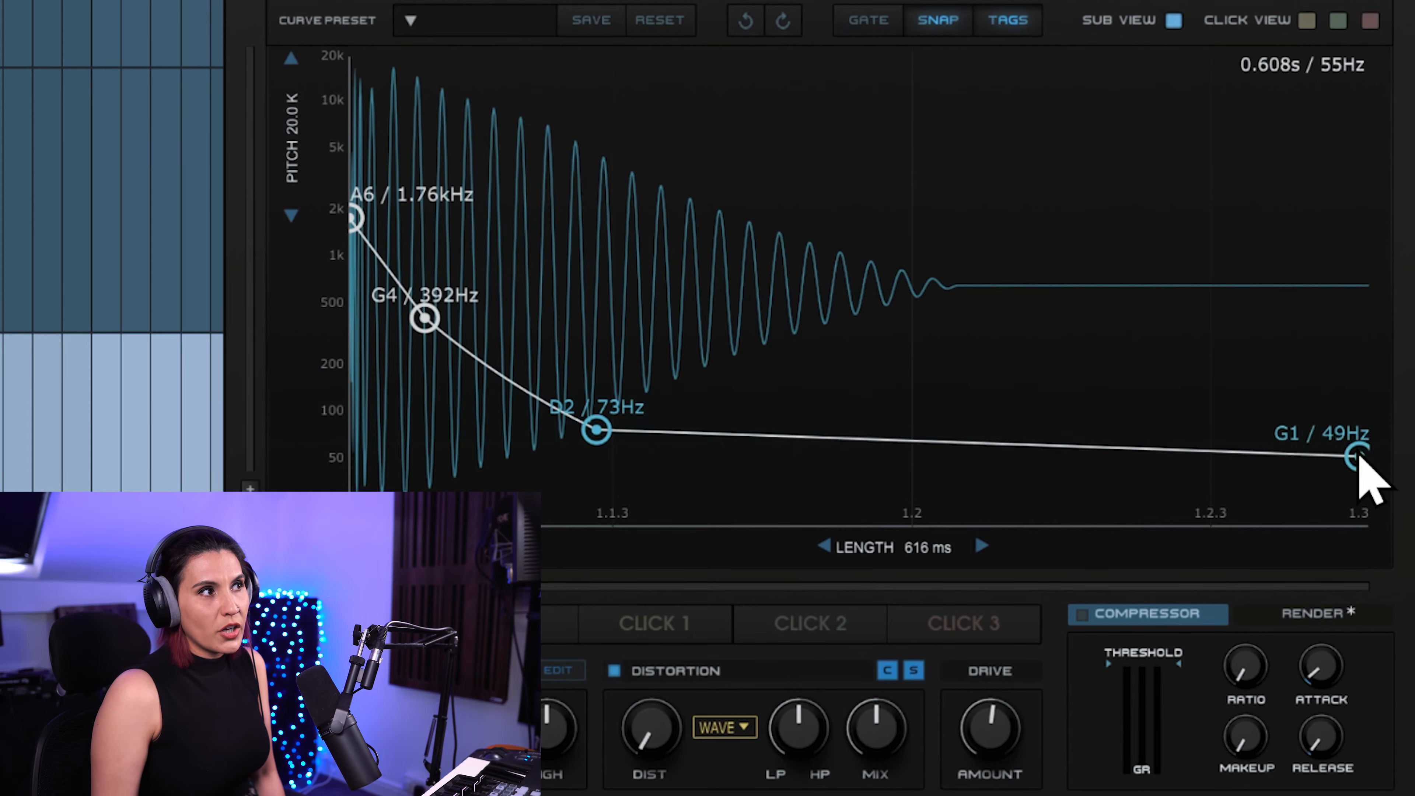
left_click_drag(1360, 457, 1363, 468)
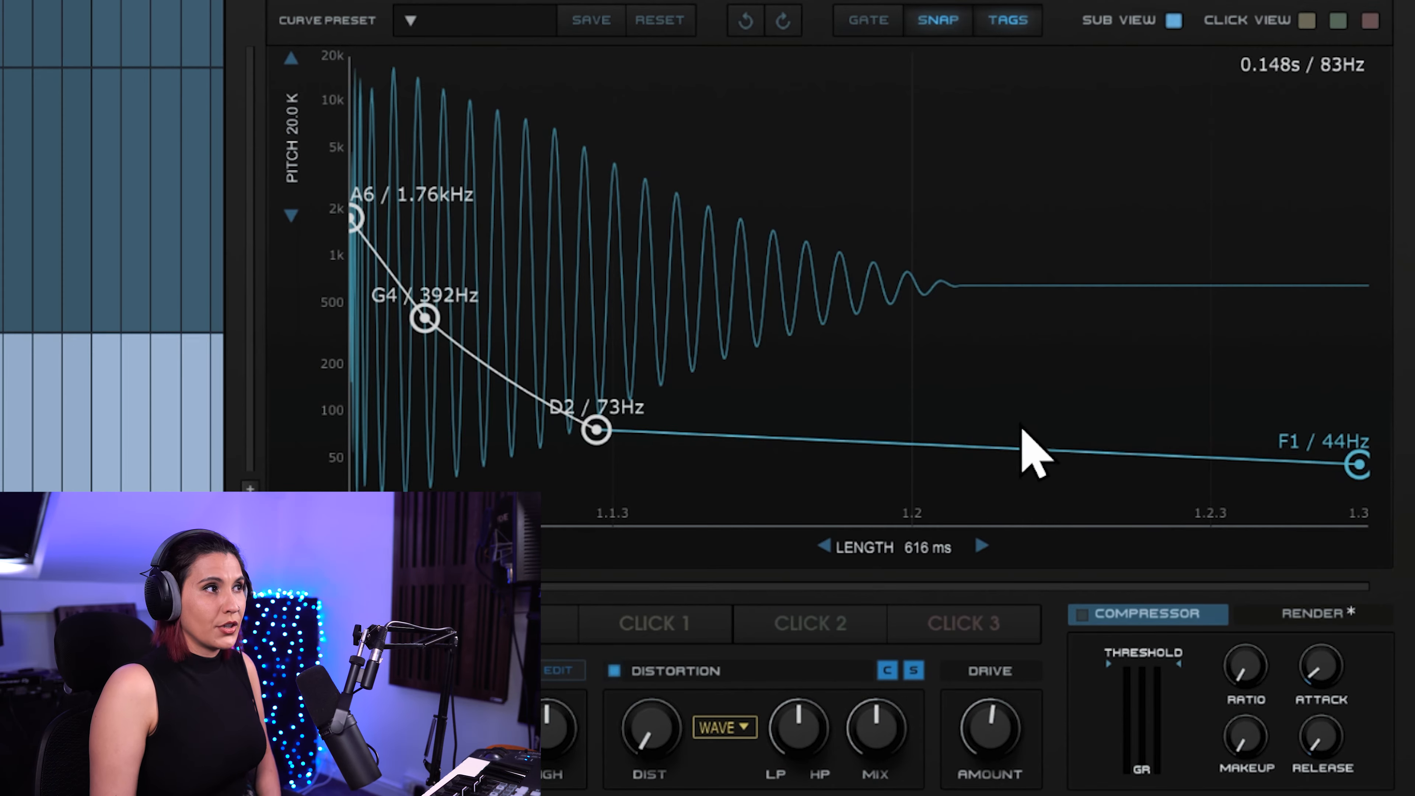
Bend the final pitch segment downward between the 73 Hz and 44 Hz nodes and set the kick length to 572 ms.
left_click_drag(928, 551, 894, 551)
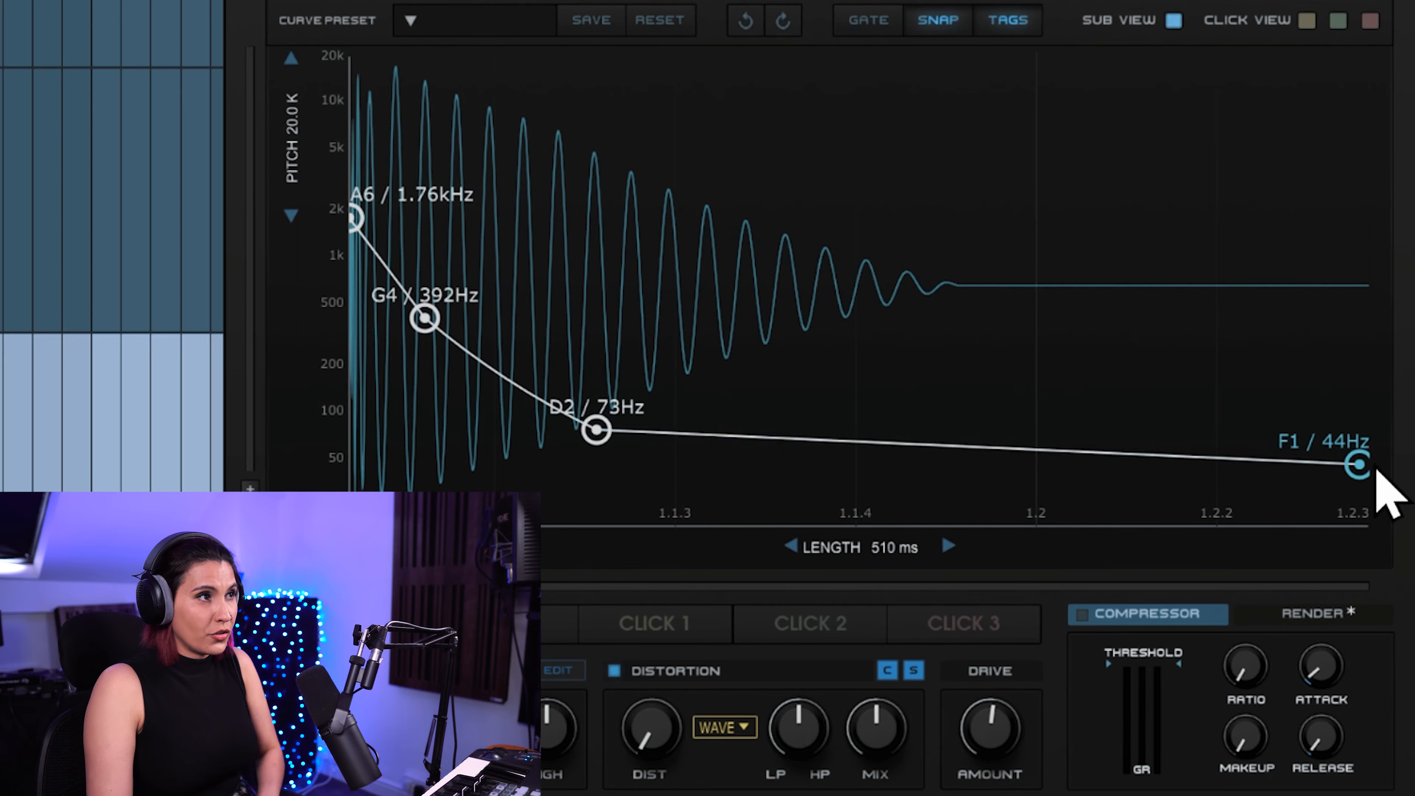
left_click_drag(865, 550, 896, 540)
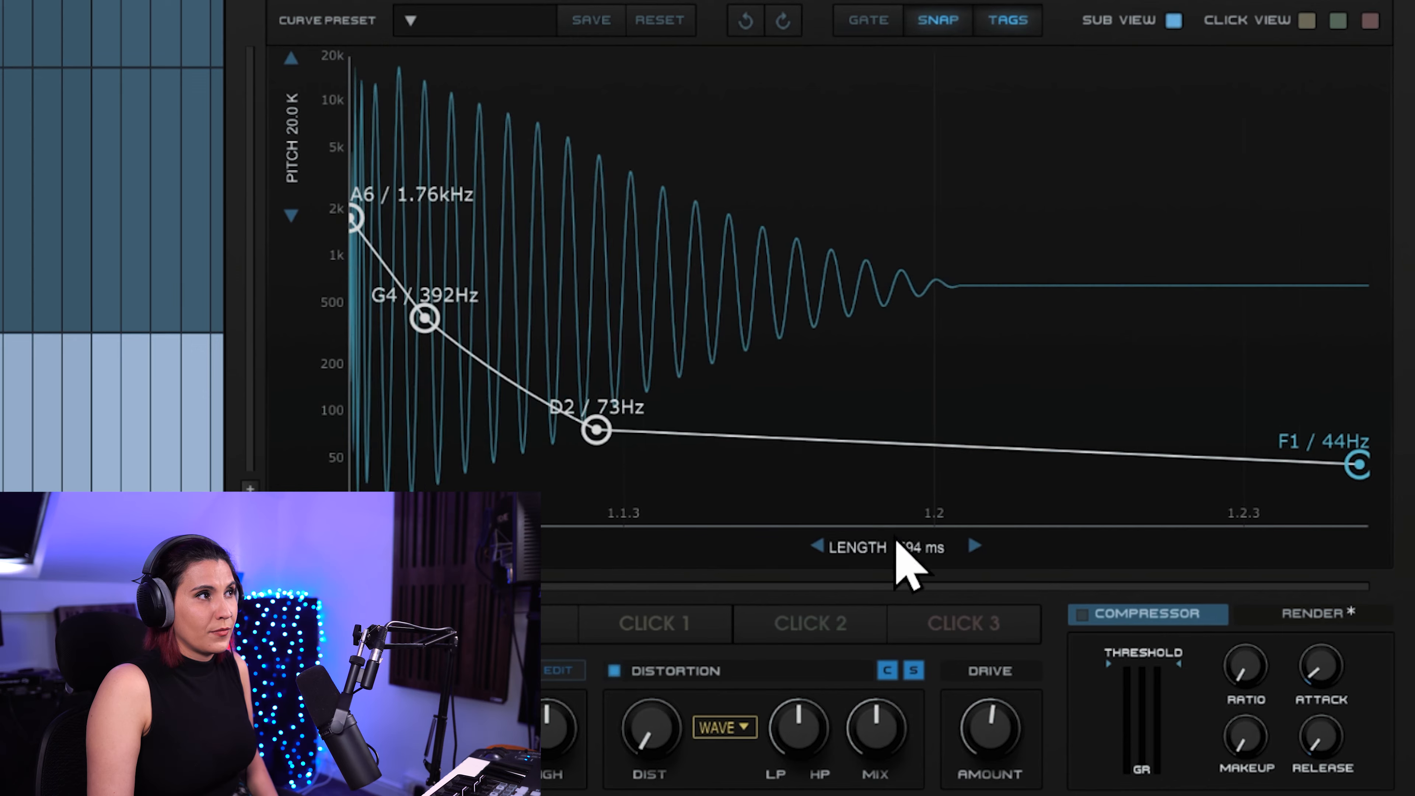
left_click_drag(910, 464, 911, 474)
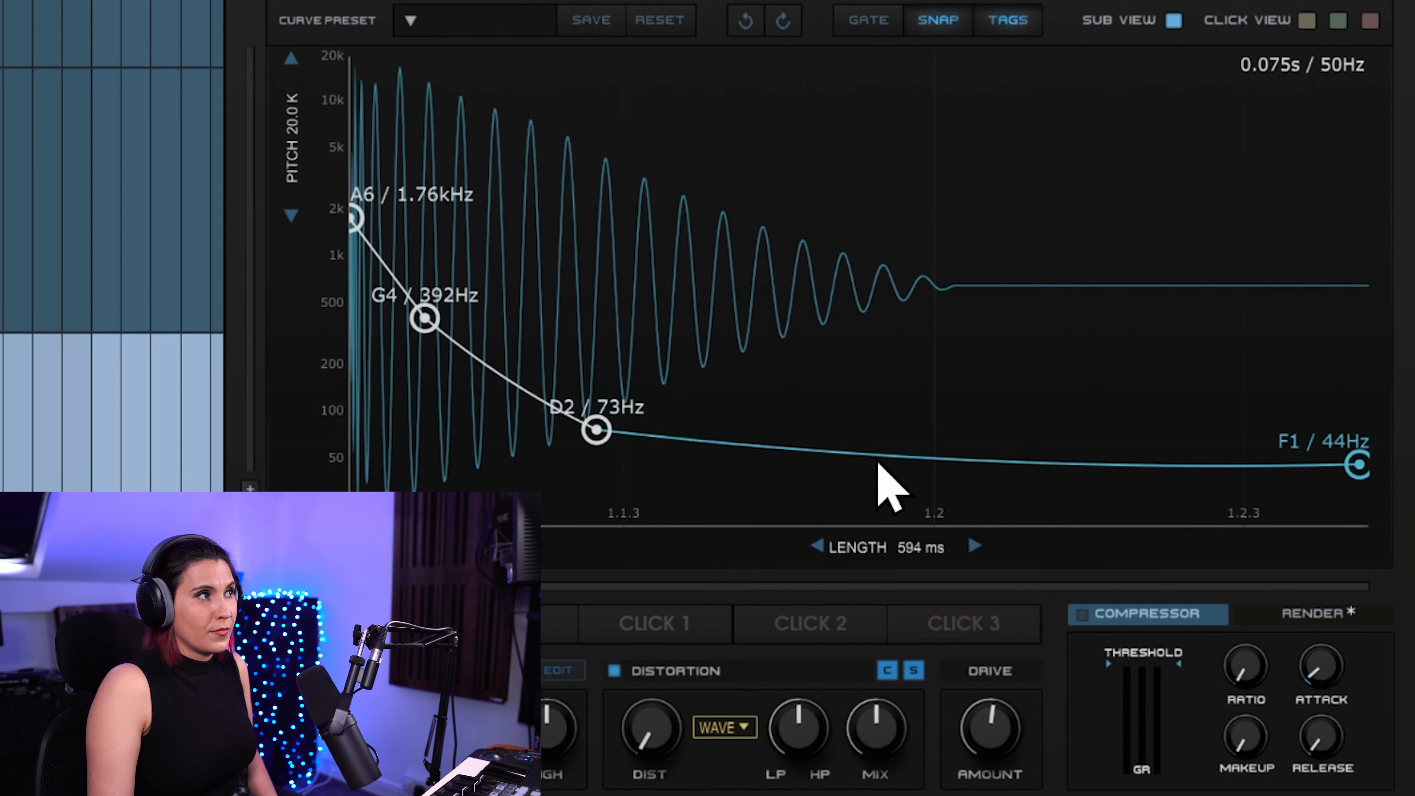
left_click_drag(531, 410, 479, 502)
left_click_drag(860, 558, 894, 557)
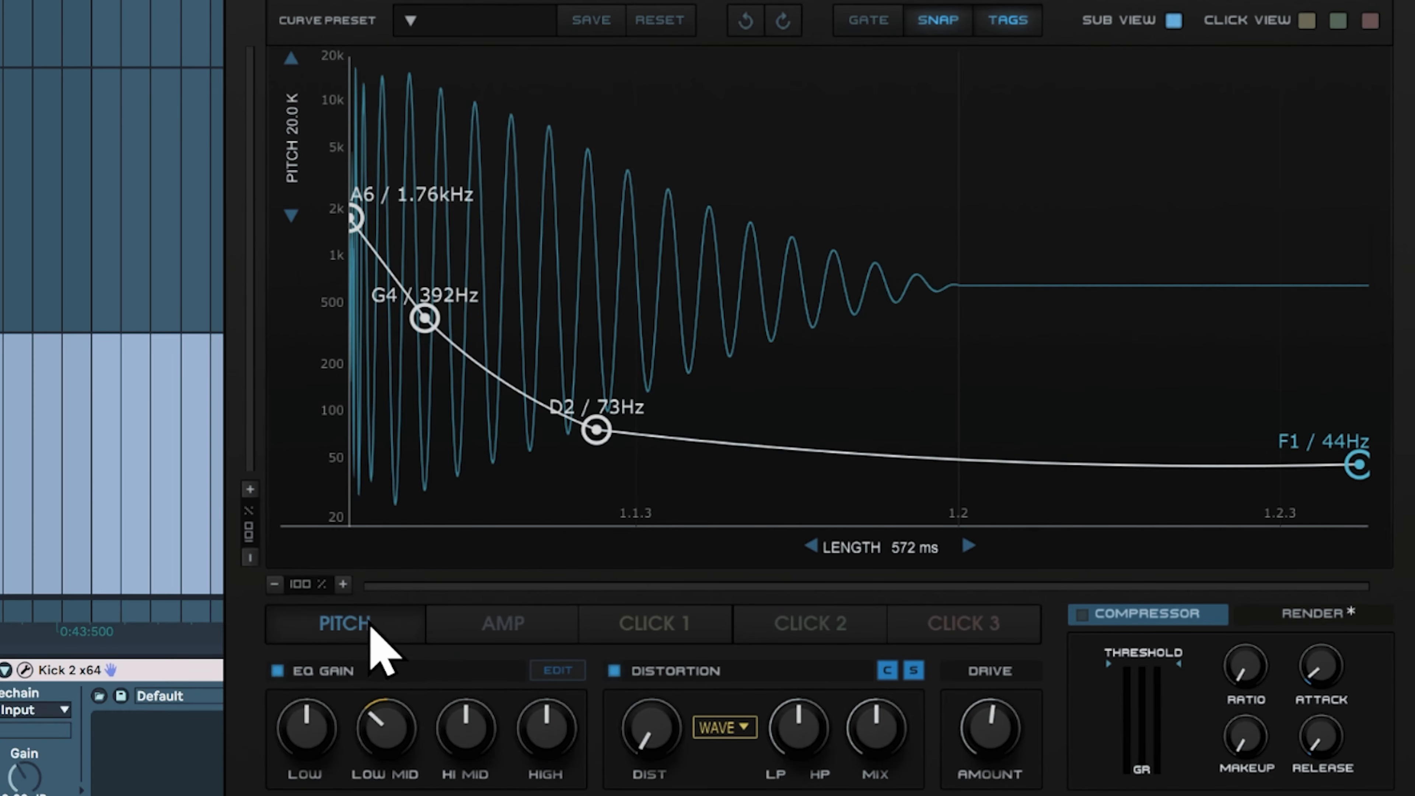
In the amplitude envelope, try the first 1.0 peak node at the very start and reposition it slightly into the kick.
left_click(548, 627)
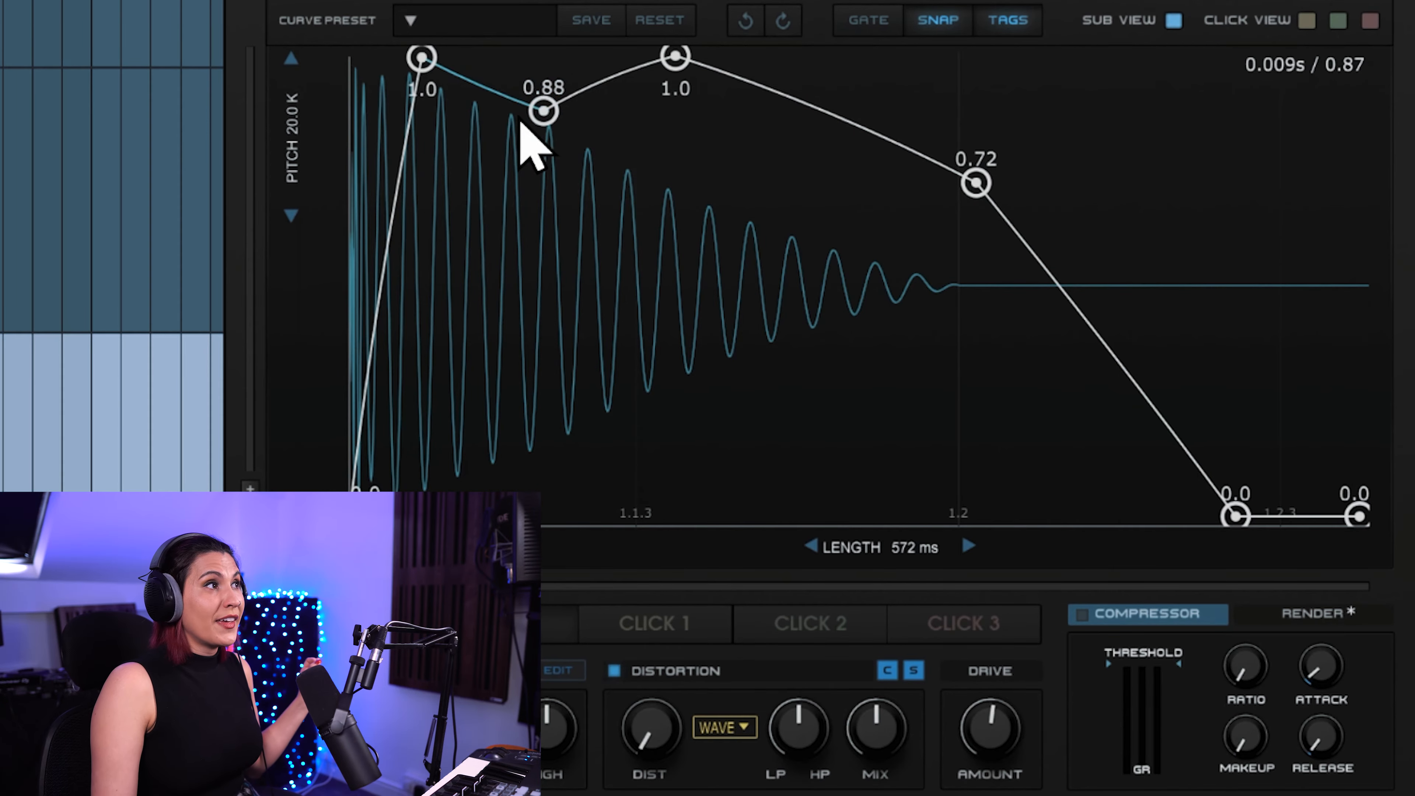
left_click(401, 547)
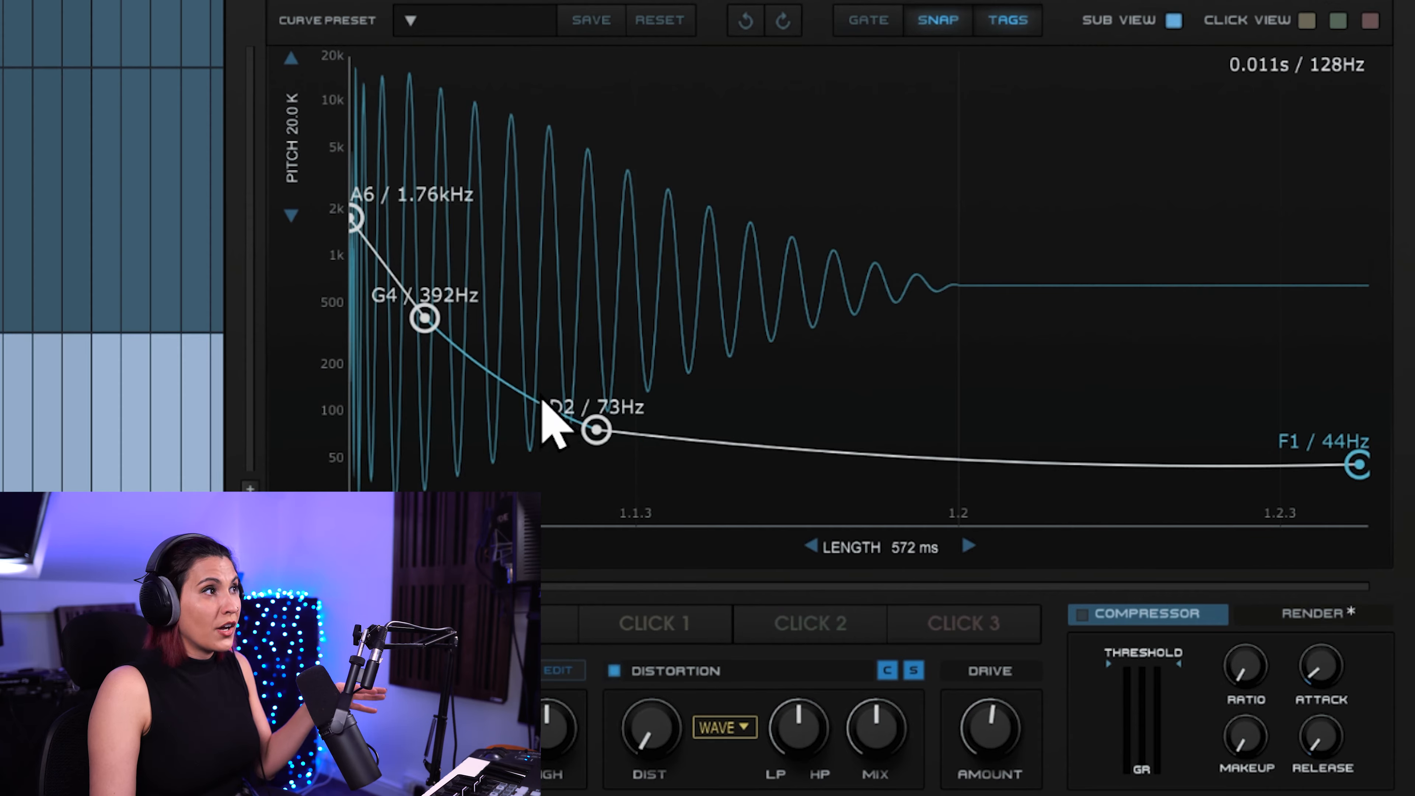
left_click(502, 623)
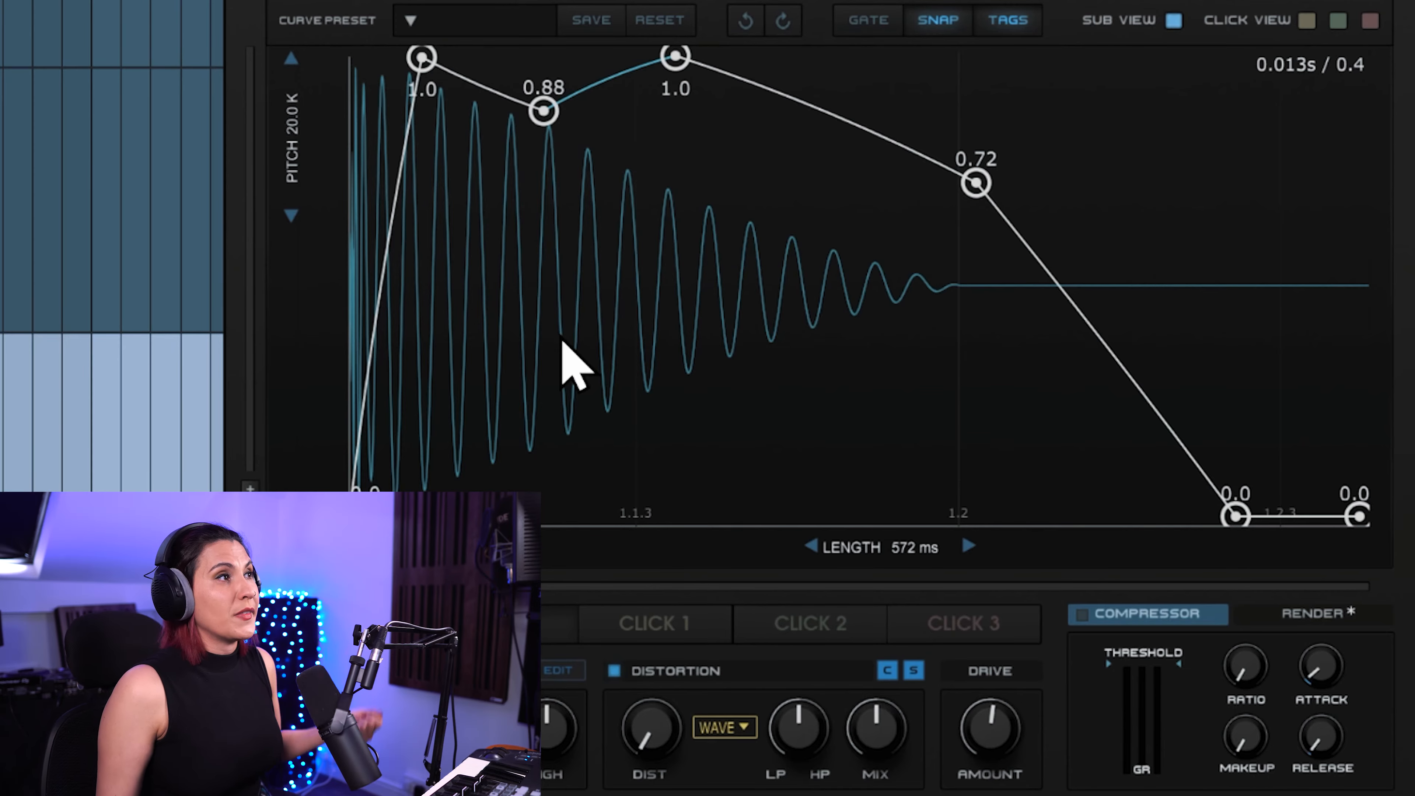
left_click_drag(423, 57, 287, 42)
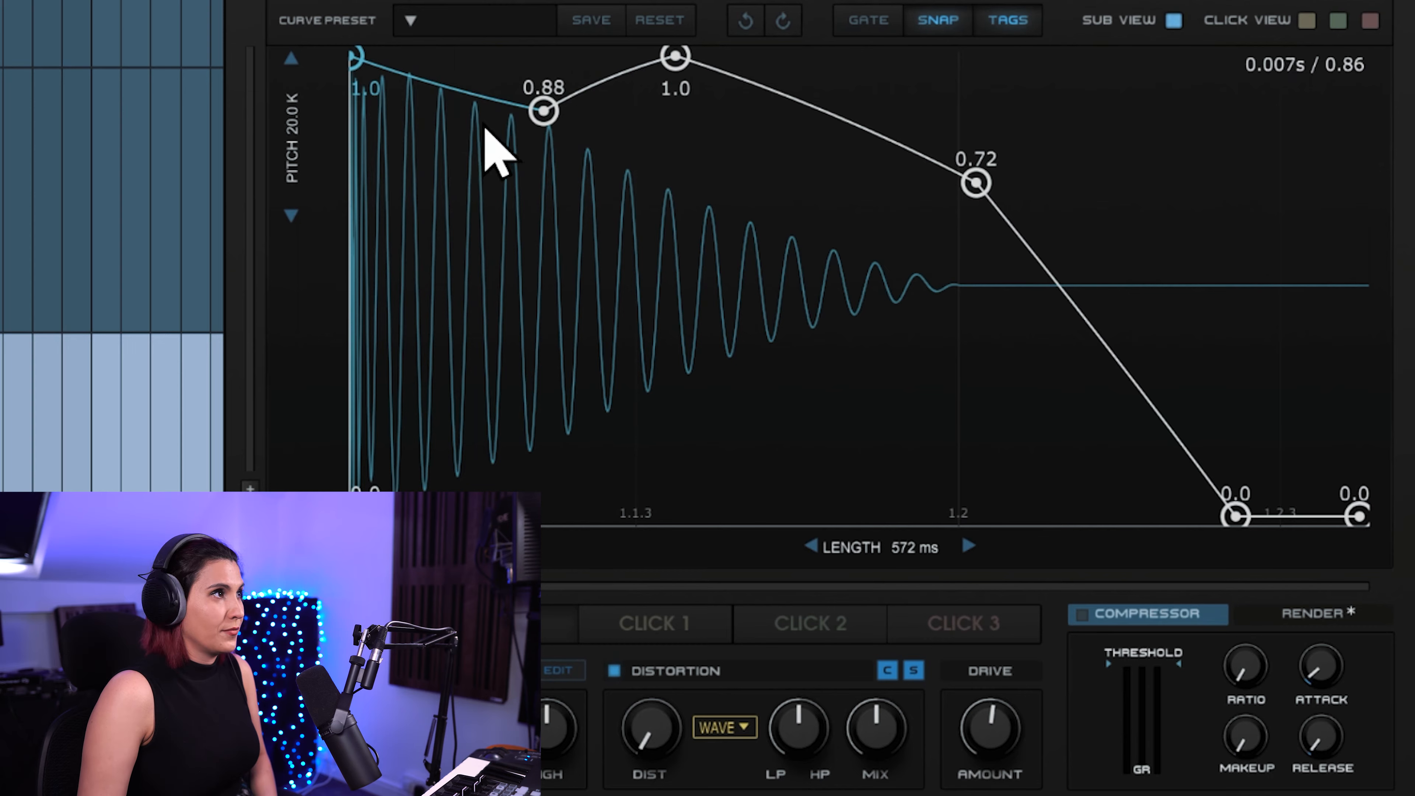
mouse_move(357, 60)
left_mouse_down()
mouse_move(521, 67)
mouse_move(530, 94)
mouse_move(343, 40)
left_mouse_up()
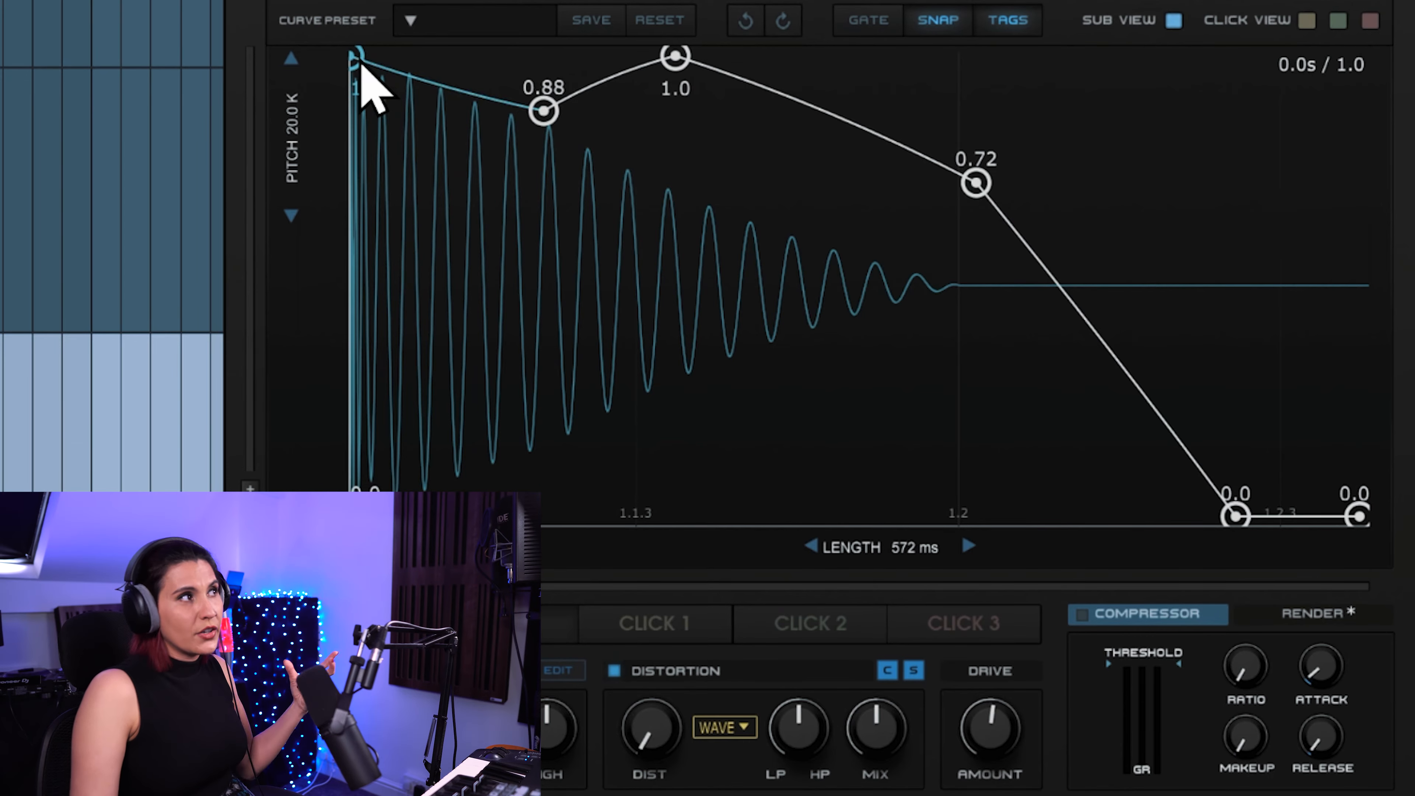
left_click_drag(359, 61, 451, 52)
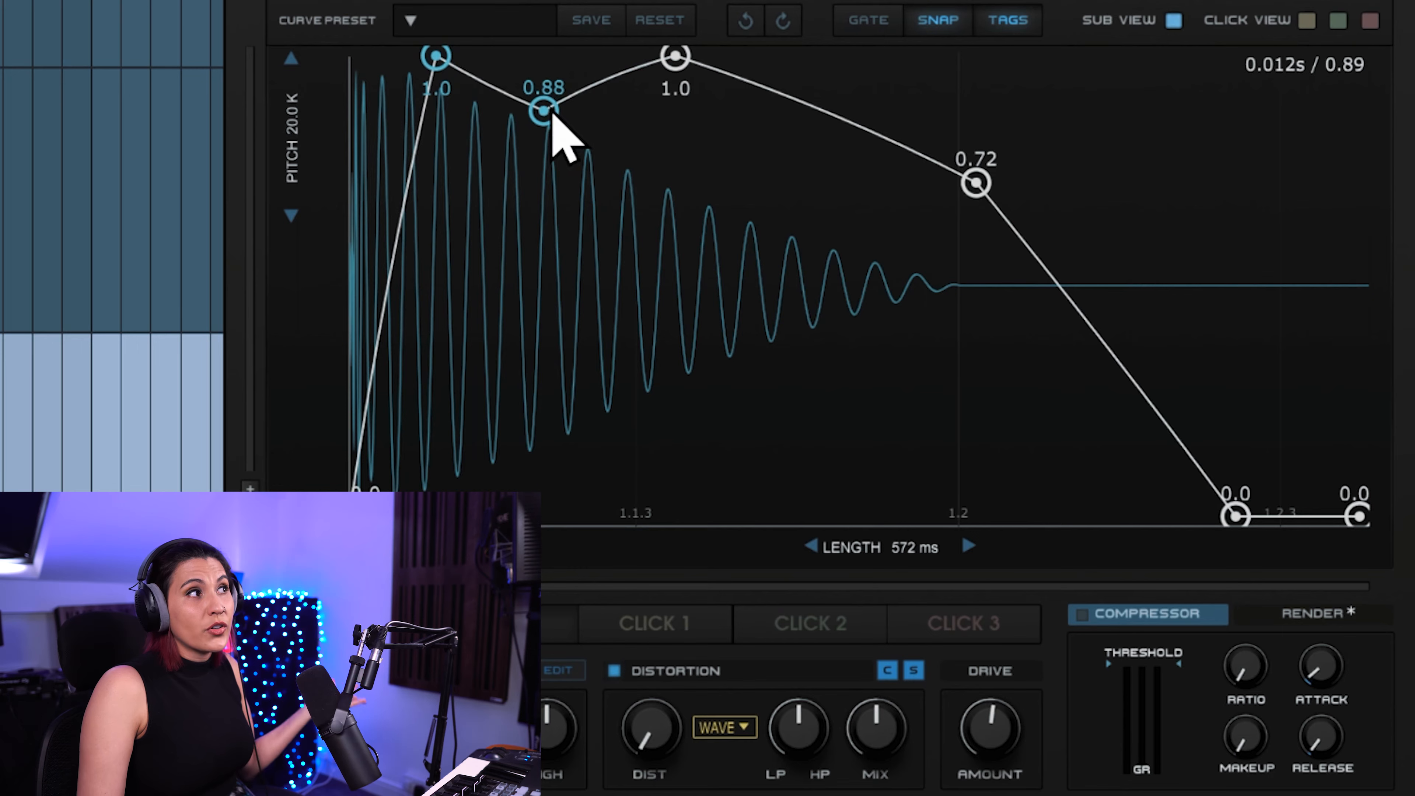
Raise the second amplitude node to 1.0 and pull the third node down to 0.19 for a short, quiet tail.
left_click_drag(550, 112, 547, 38)
left_click_drag(694, 80, 709, 188)
left_click_drag(675, 56, 719, 313)
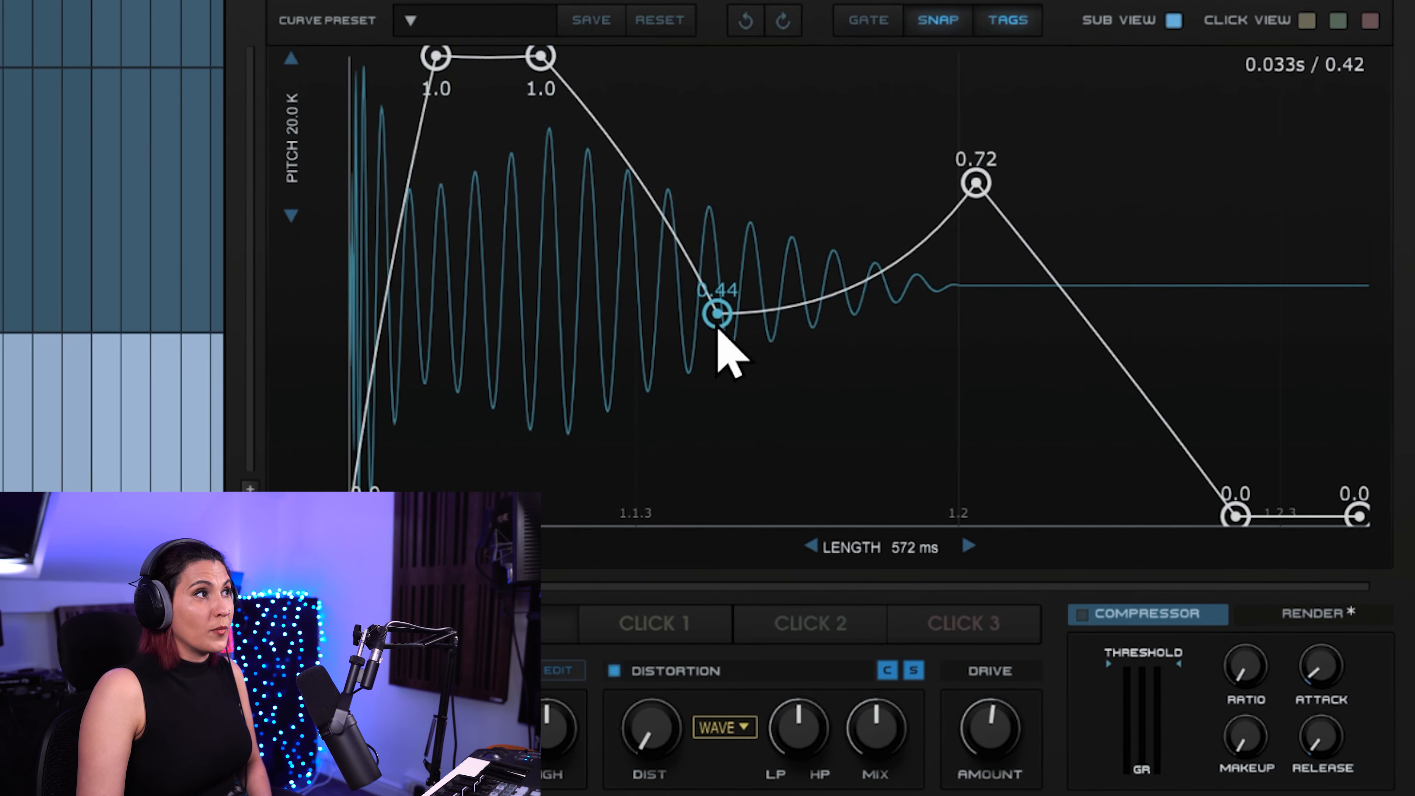
left_click_drag(717, 314, 752, 439)
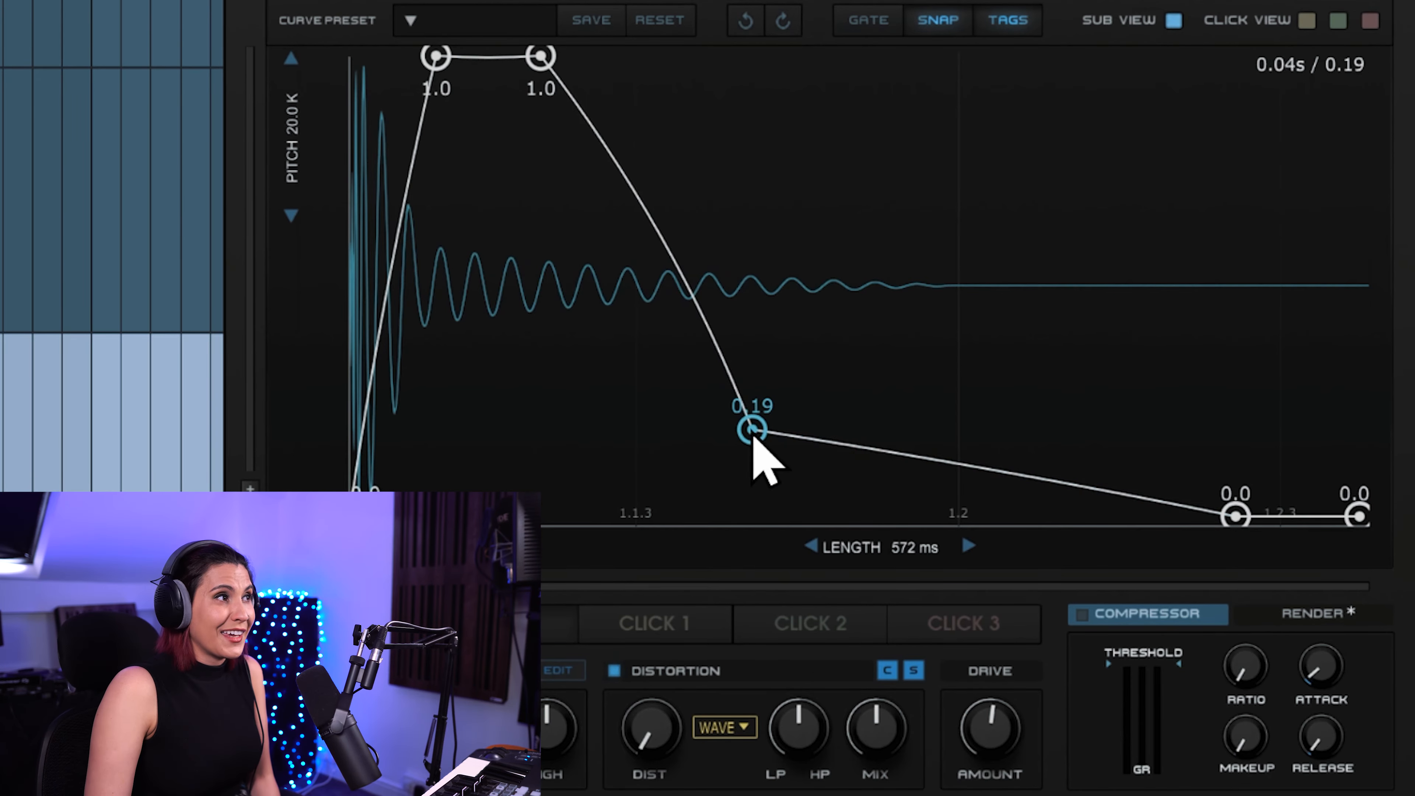
left_click_drag(754, 436, 813, 435)
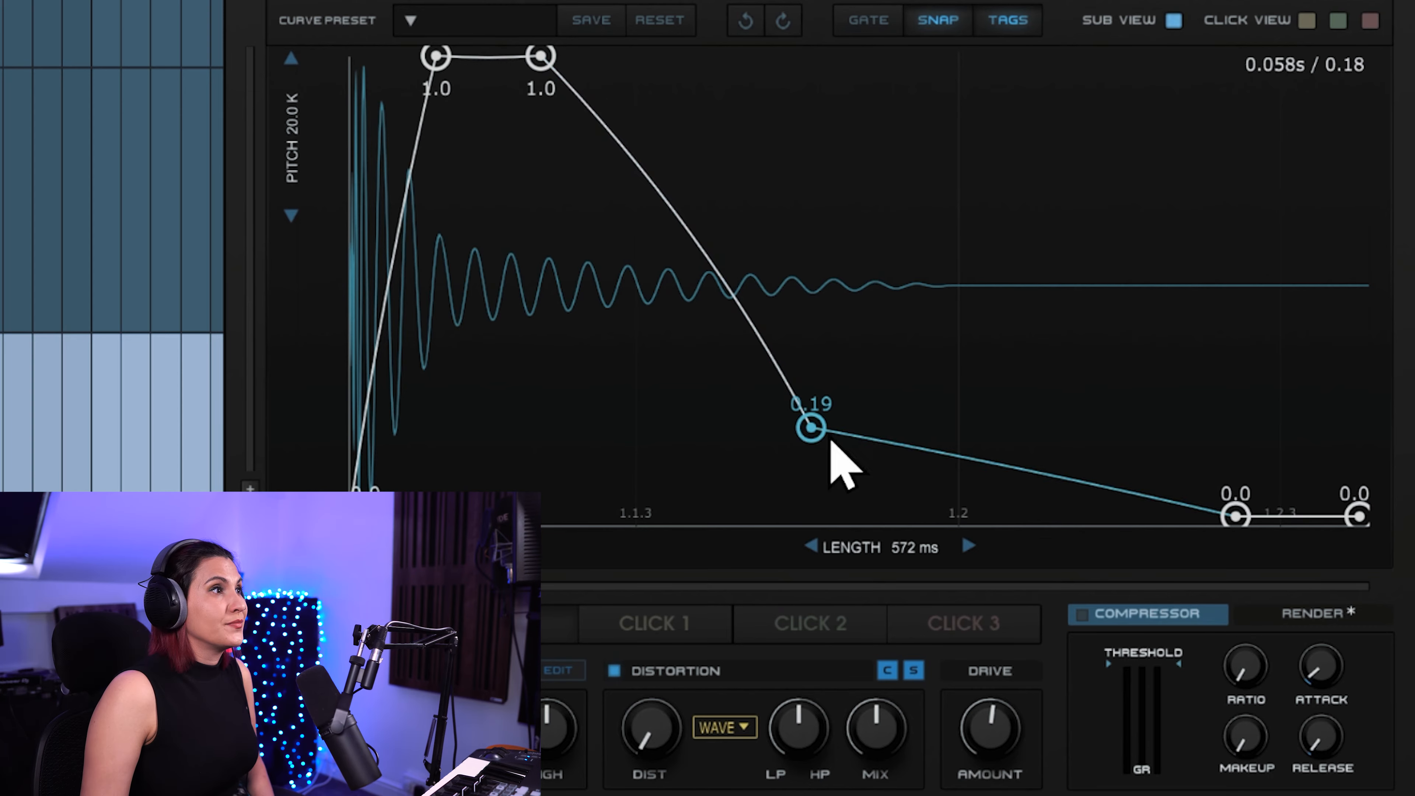
Reshape the amplitude envelope with a 0.86 dip, a 1.0 peak and a 0.33 tail node curving to 0.0.
left_click_drag(819, 438, 1043, 27)
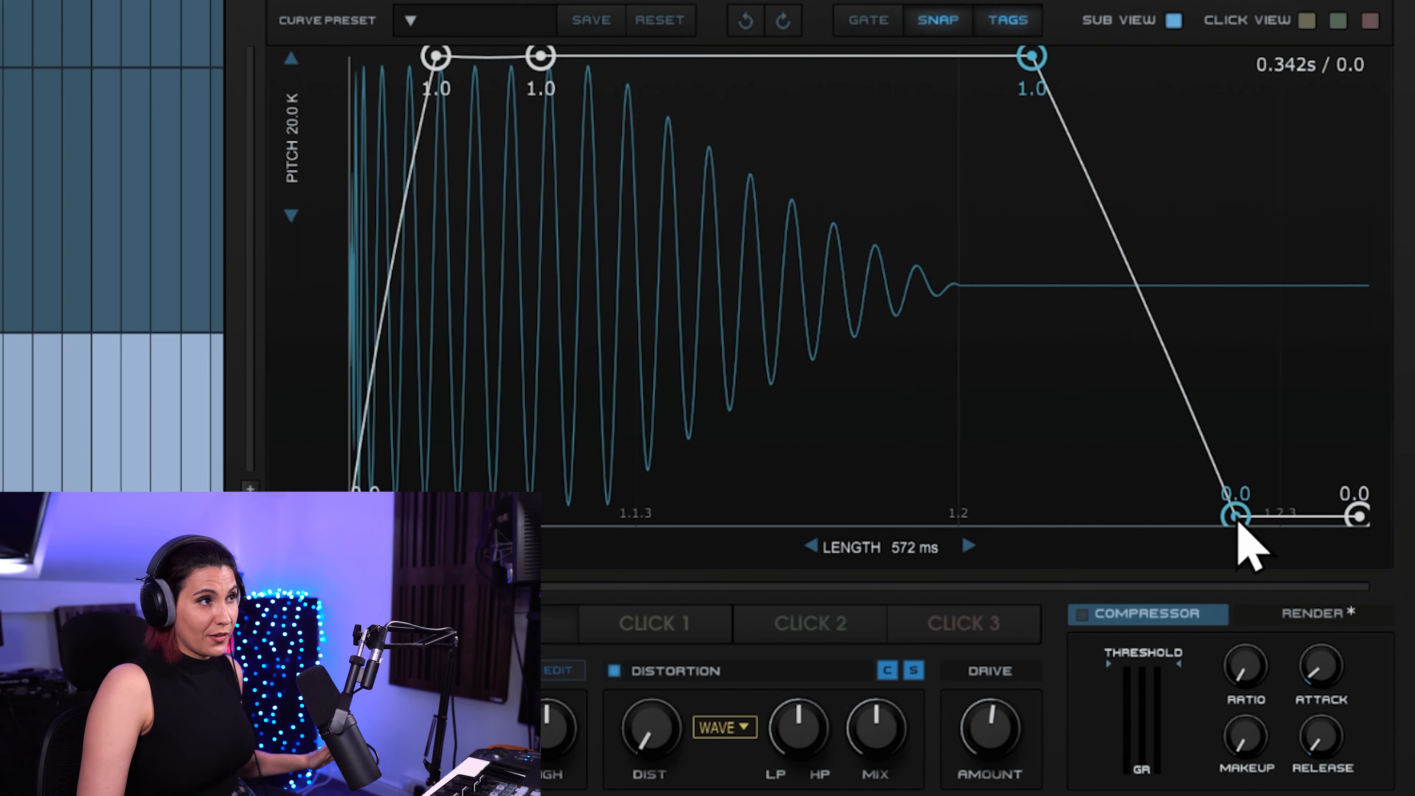
left_click_drag(1236, 520, 1271, 151)
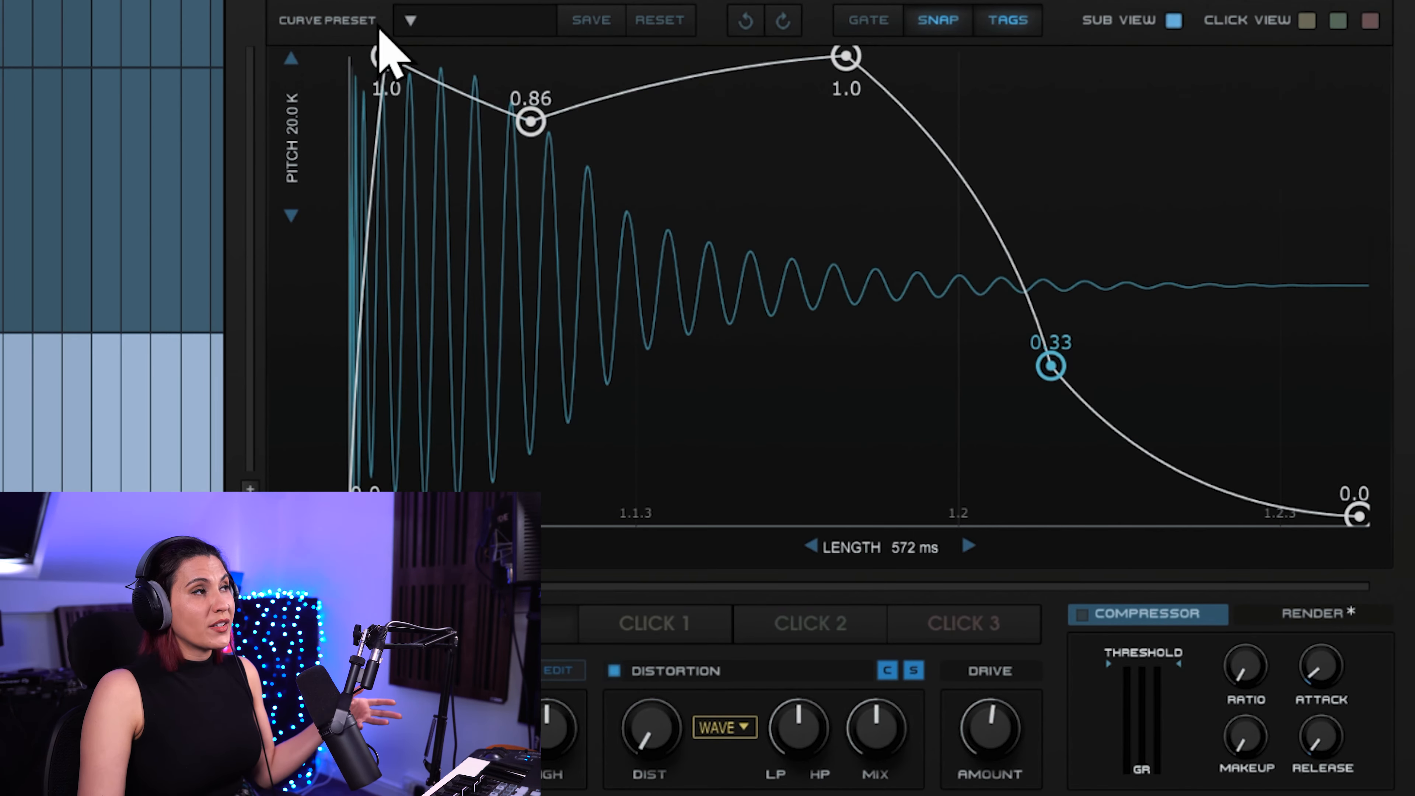
Look at the factory curve preset categories and close the list without loading a preset.
left_click(457, 26)
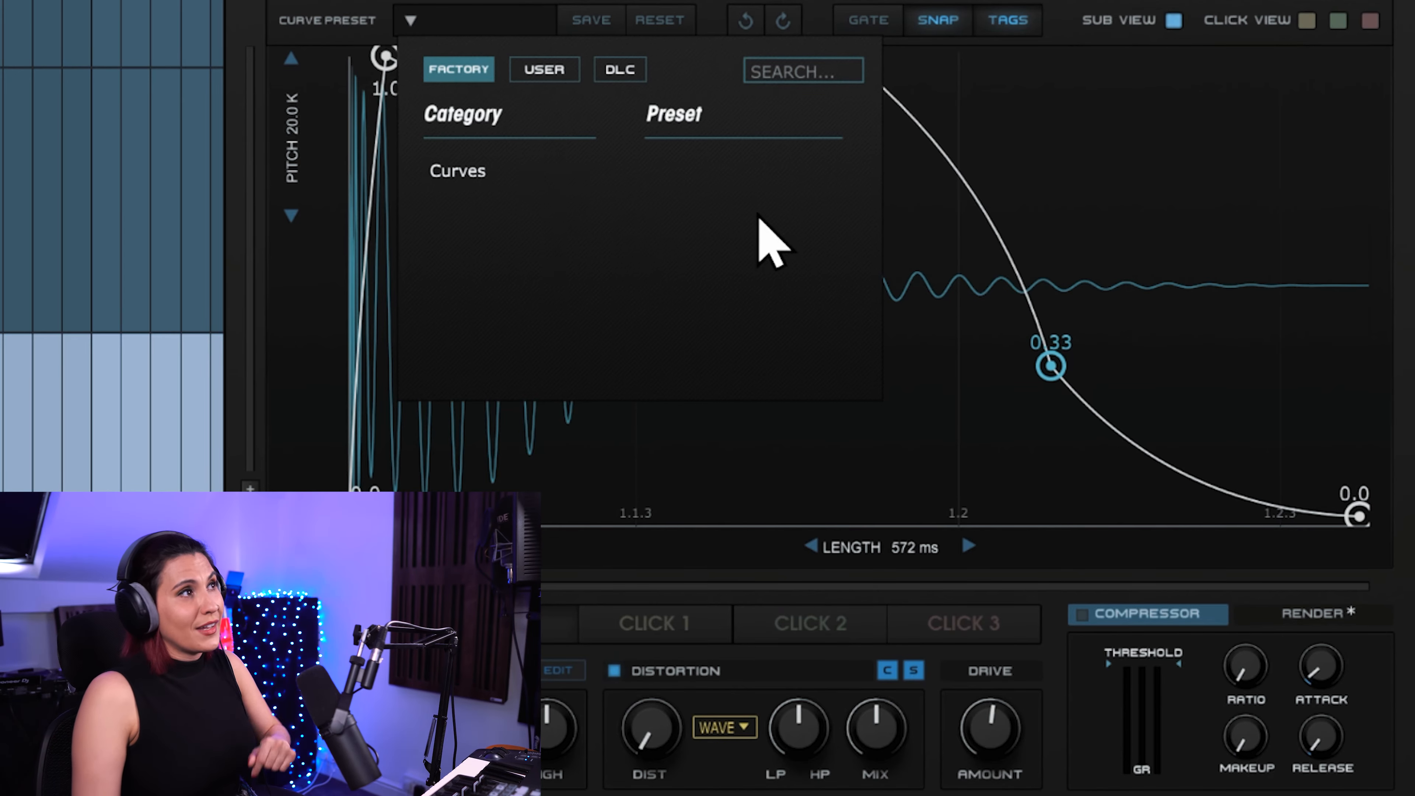
left_click(1006, 211)
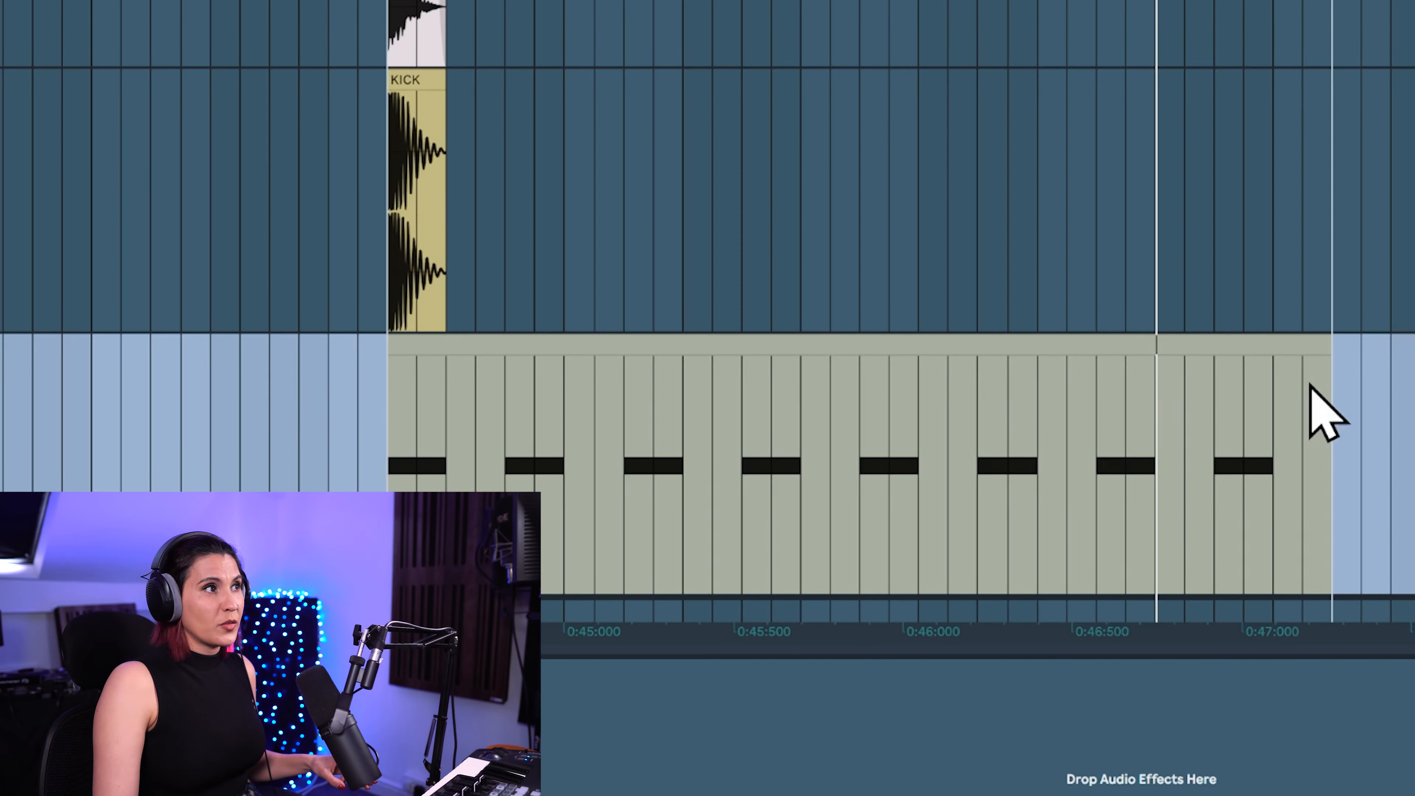
Open the kick's MIDI clip, select all the C1 notes and extend their ends toward the next beat.
double_click(1005, 341)
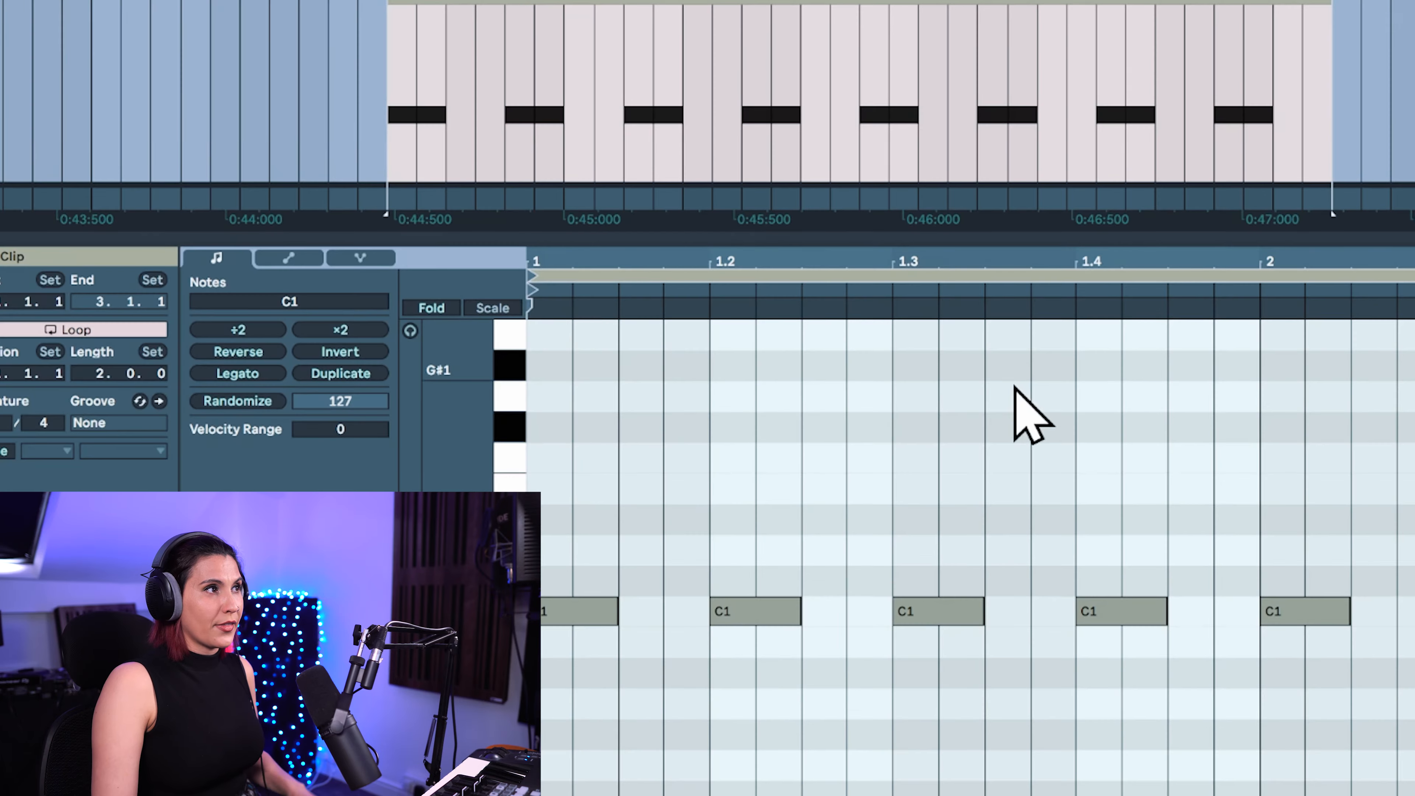
key("space")
key("ctrl+a")
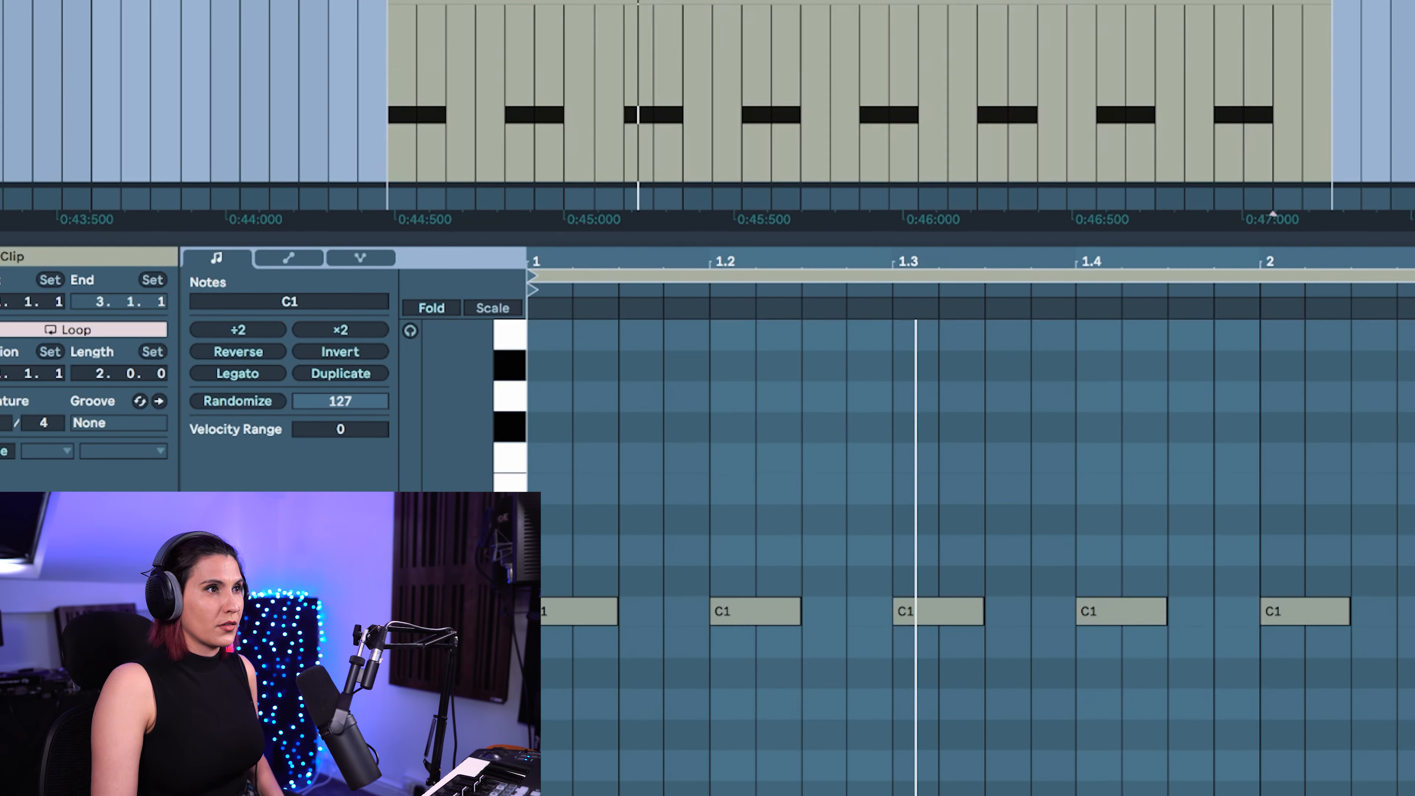
left_click_drag(615, 615, 701, 620)
scroll(553, 630, "up", 3)
scroll(733, 648, "down", 3)
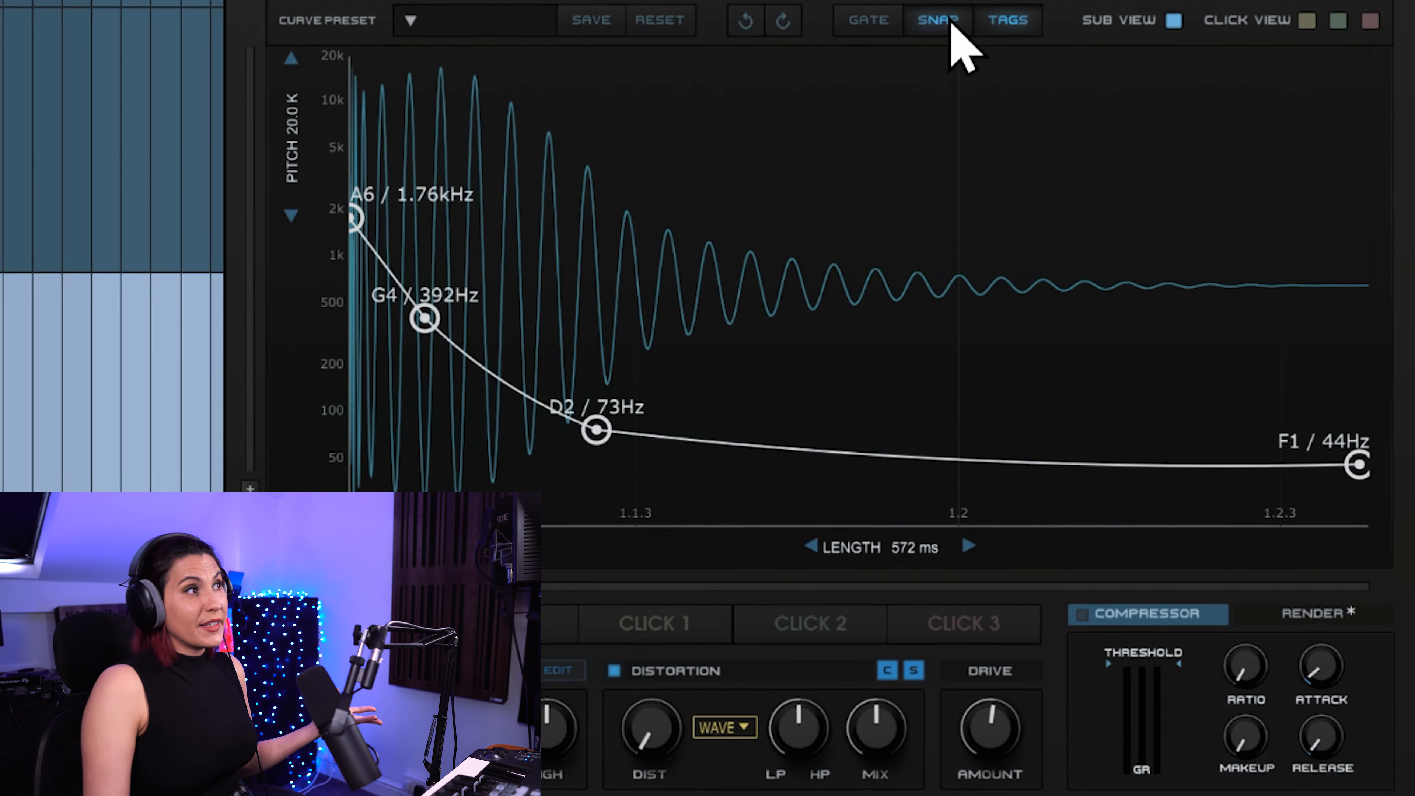
Raise the third pitch node to A2 at 110 Hz, fine-tune it to 107 Hz with snapping off, and re-enable Snap.
mouse_move(596, 429)
left_mouse_down()
mouse_move(596, 442)
mouse_move(610, 387)
mouse_move(608, 406)
left_mouse_up()
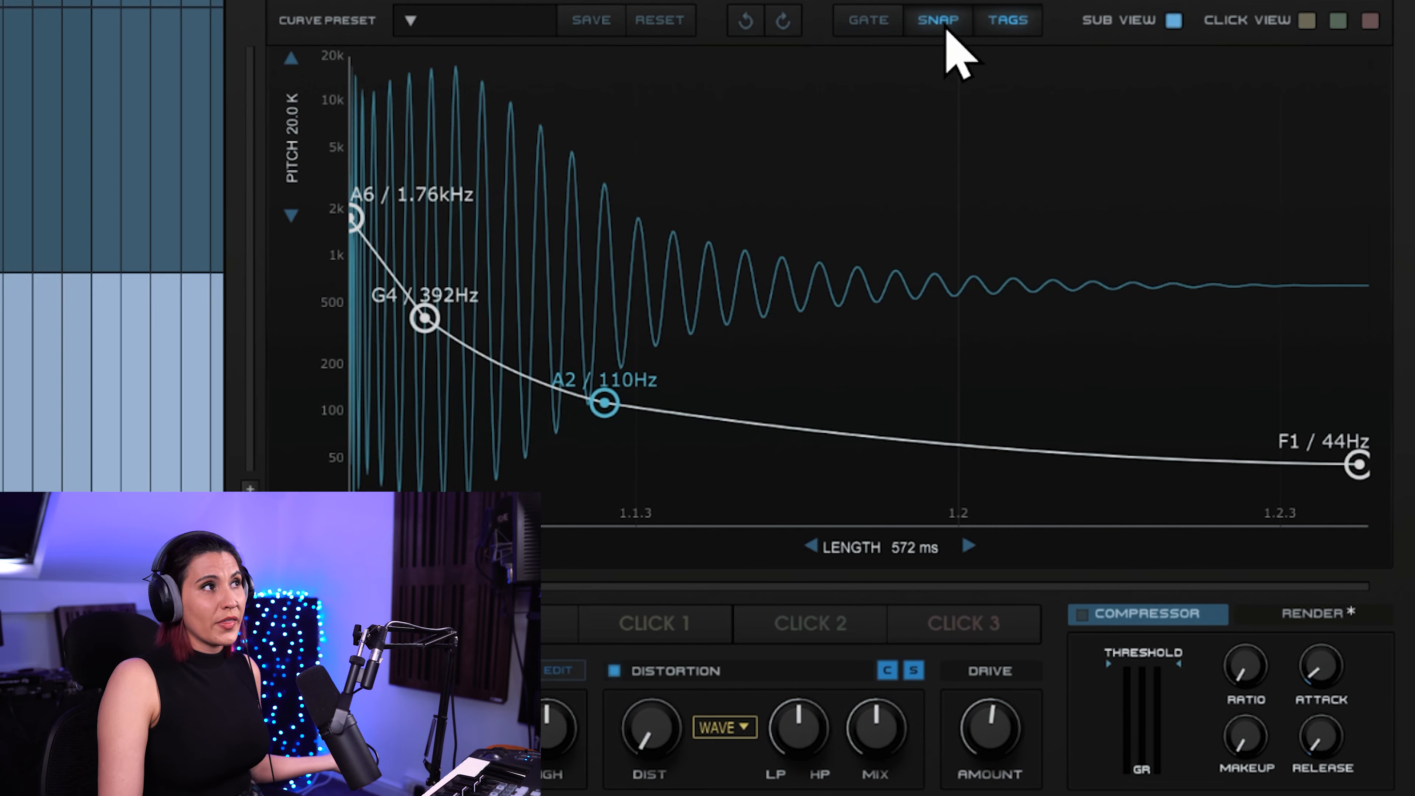
mouse_move(604, 402)
left_mouse_down()
mouse_move(611, 417)
mouse_move(609, 381)
mouse_move(608, 407)
left_mouse_up()
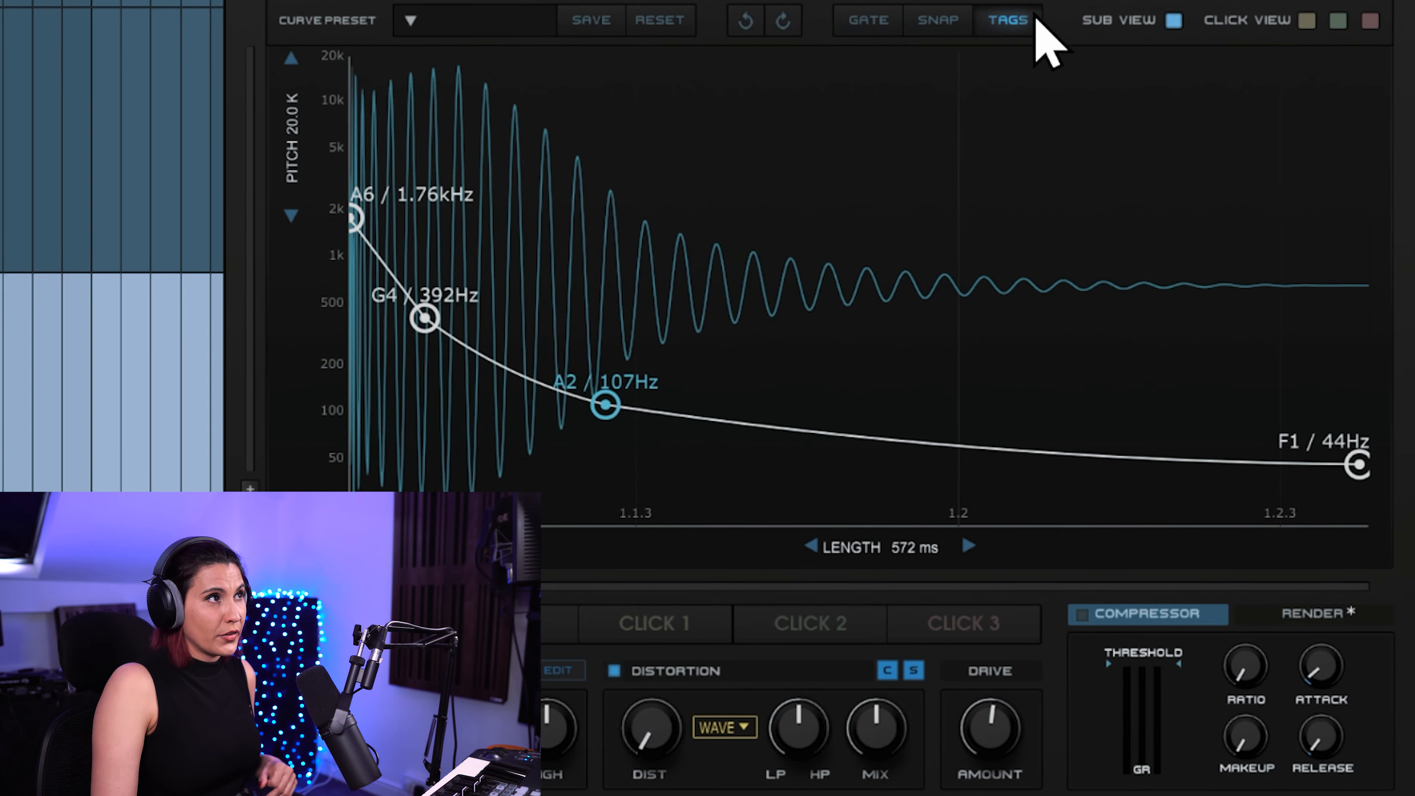
left_click(939, 20)
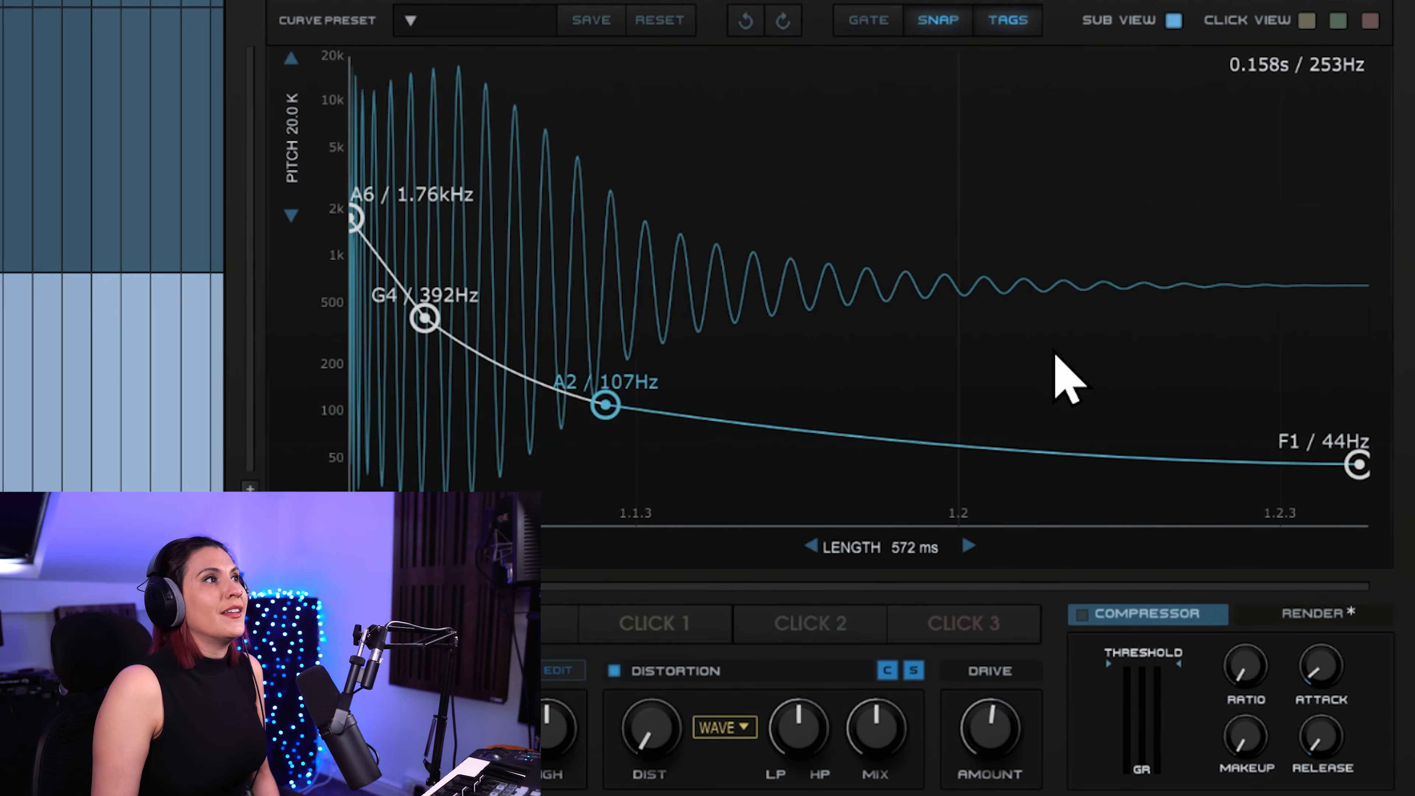
Hide and restore the node tags, and the sub waveform display as well, to compare the views of the pitch envelope.
left_click(1025, 21)
left_click(1024, 21)
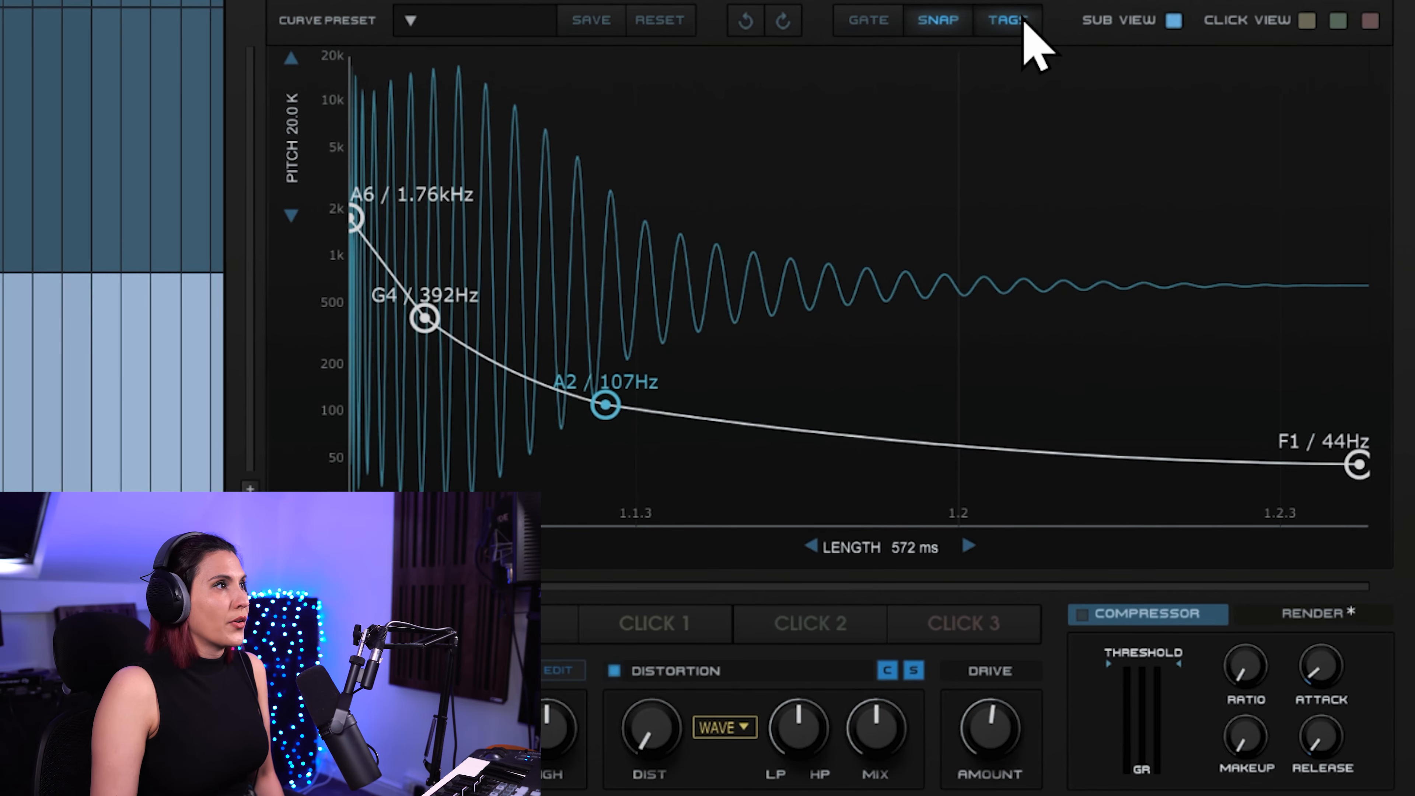
left_click(1023, 24)
left_click(1022, 24)
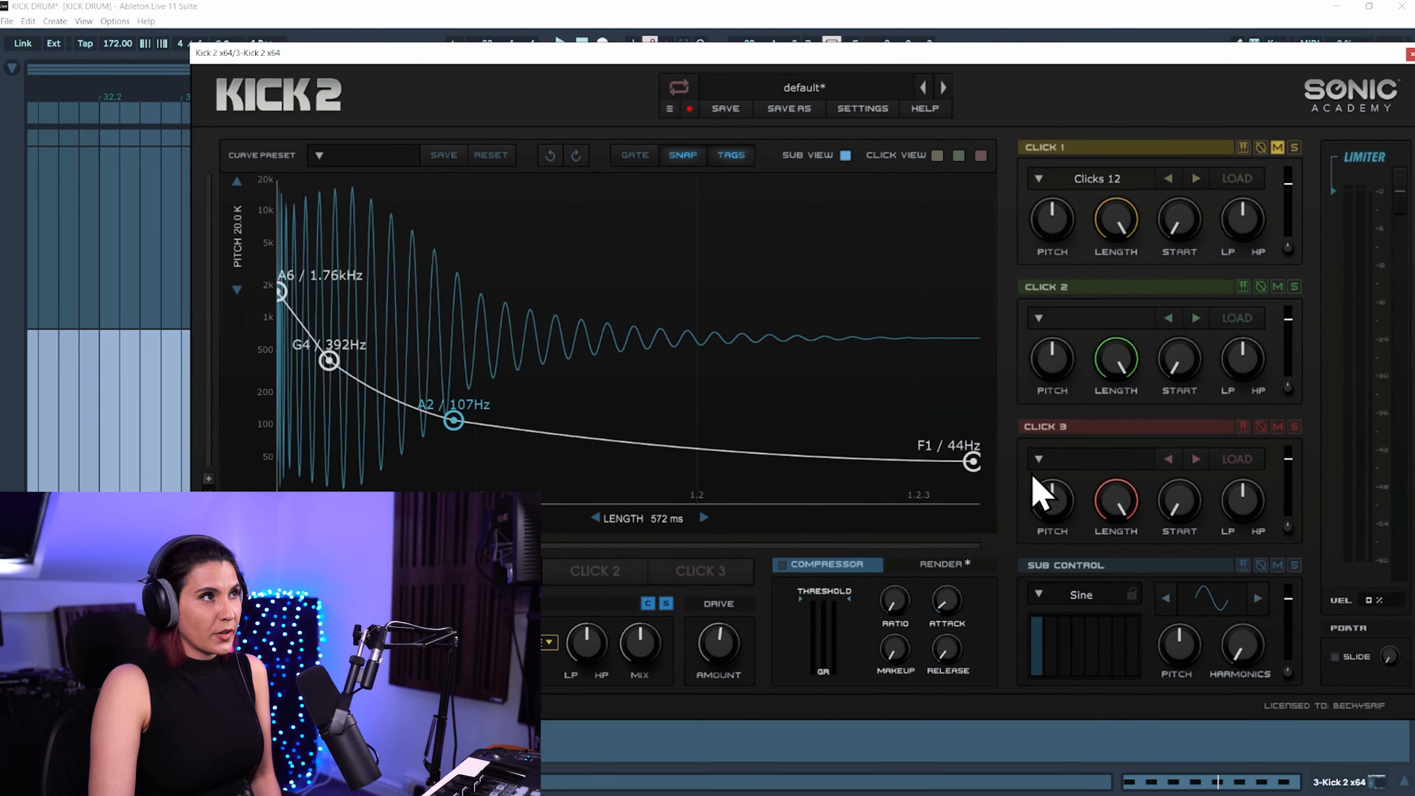
left_click(845, 155)
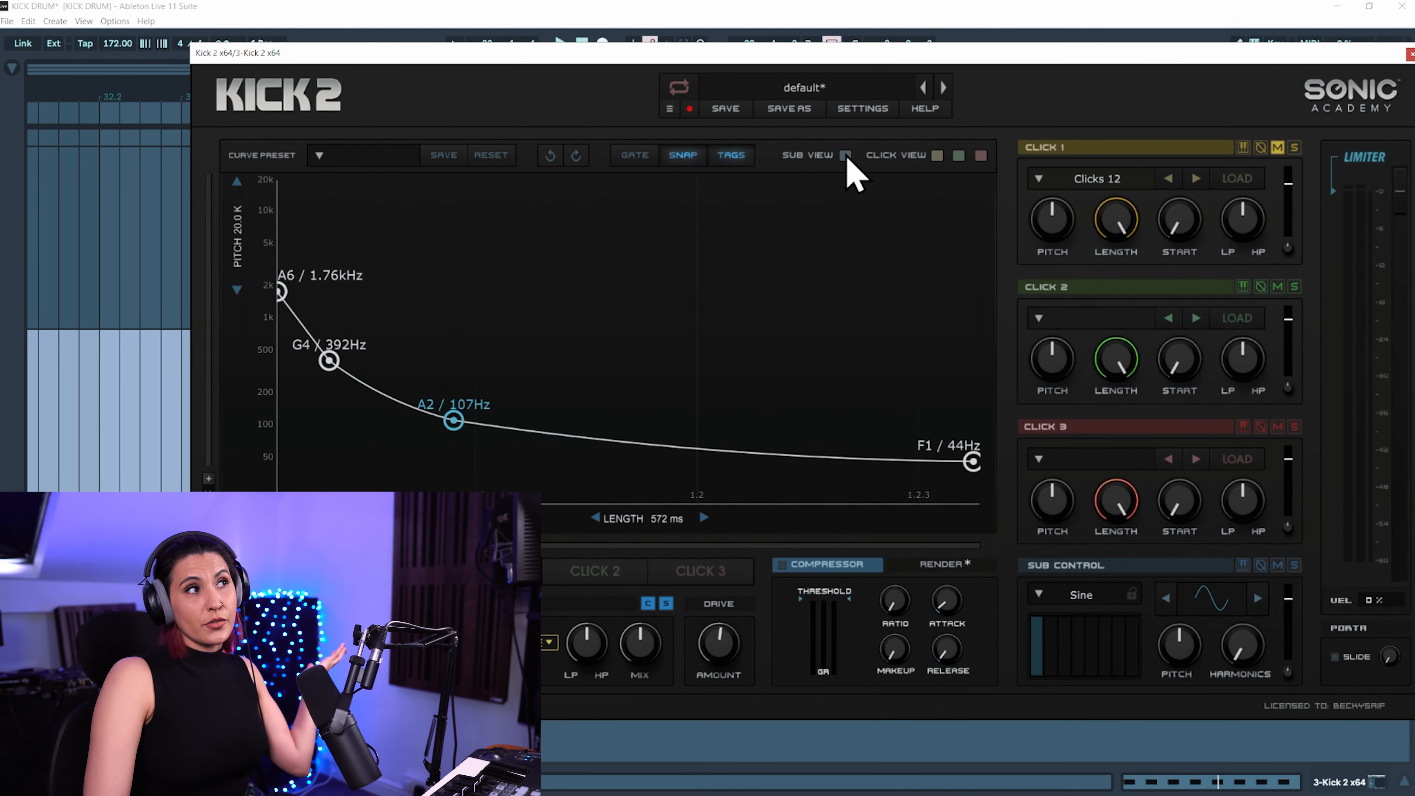
left_click(845, 156)
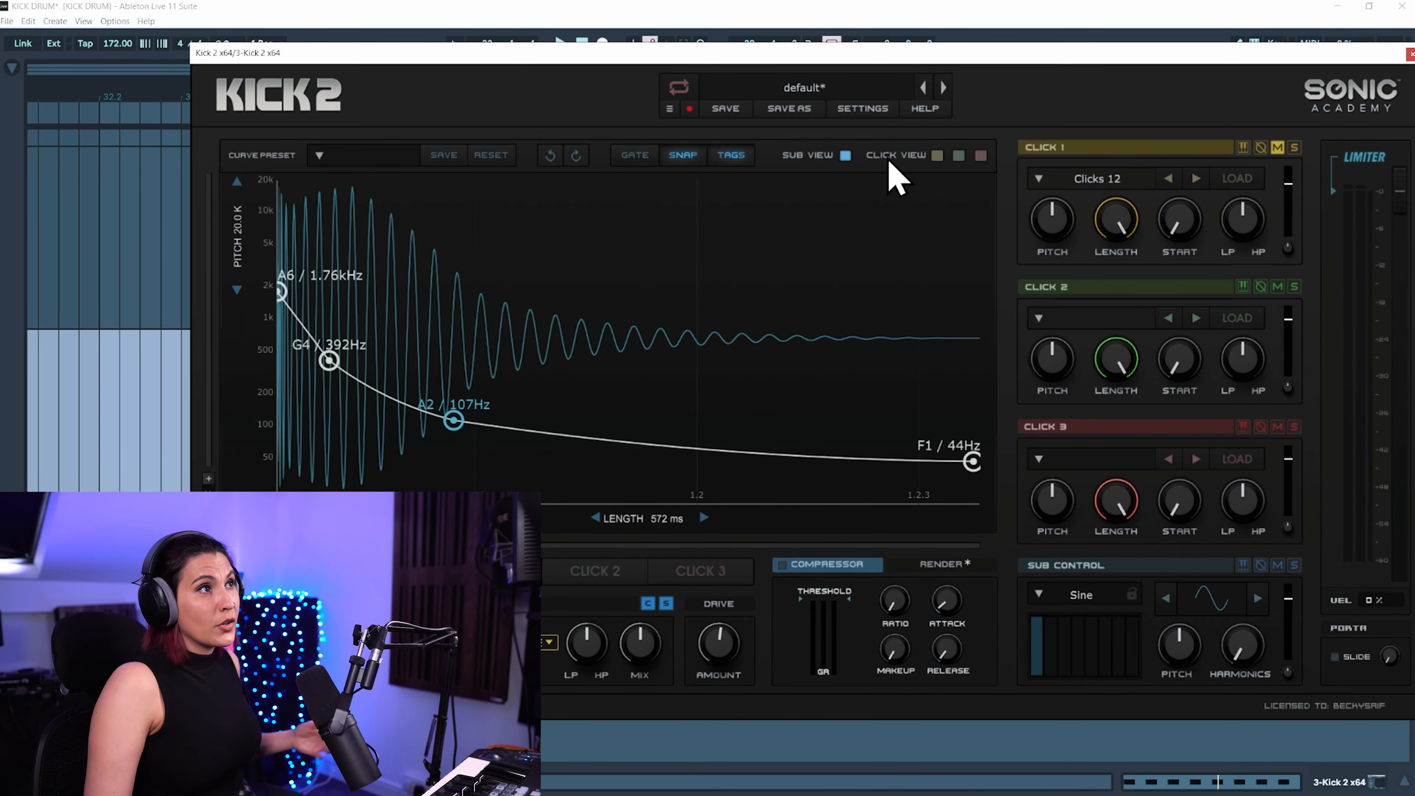
Display the waveforms of all three clicks and examine the click at the very start of the kick up close.
left_click(937, 157)
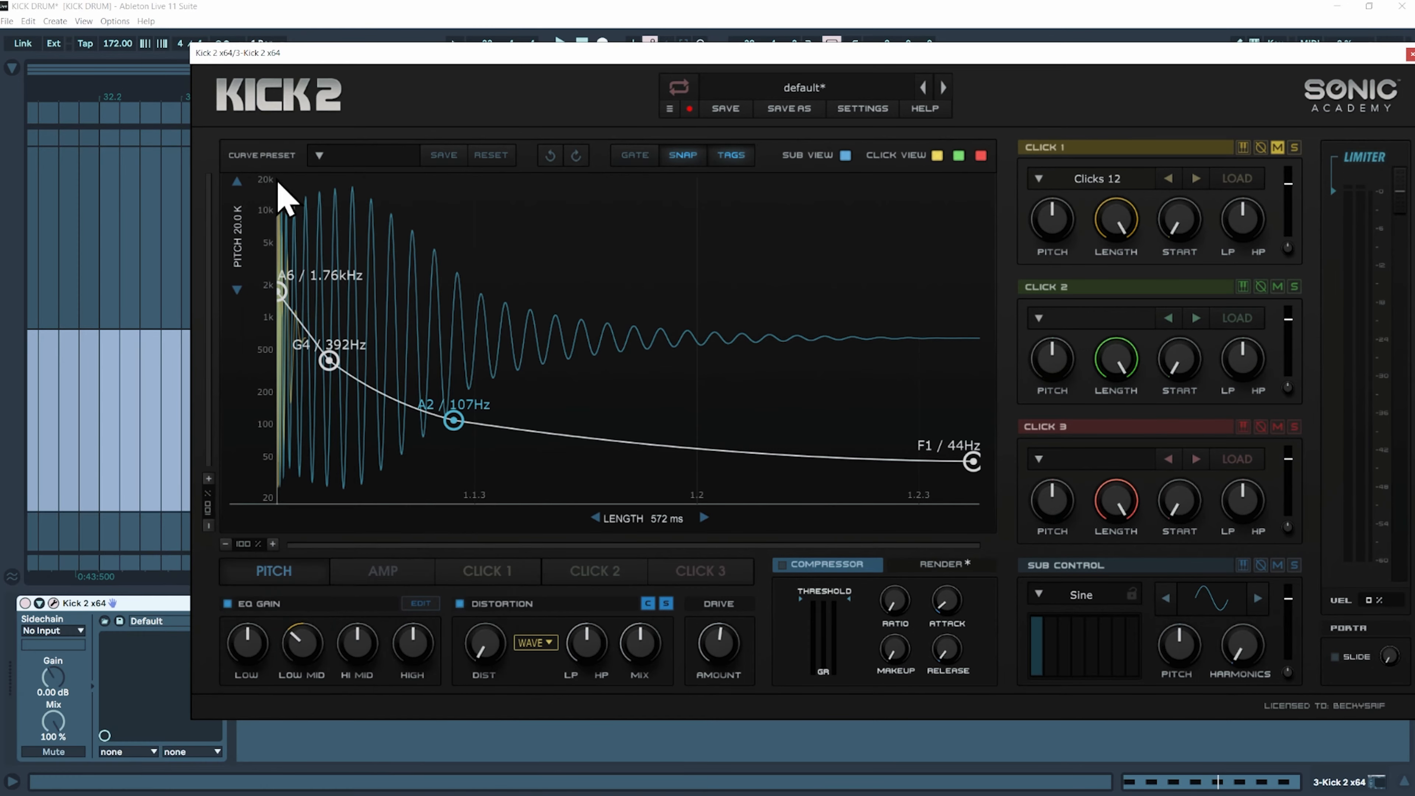
left_click(272, 544)
left_click(272, 544)
left_click(272, 544)
left_click(273, 544)
left_click_drag(513, 546, 309, 533)
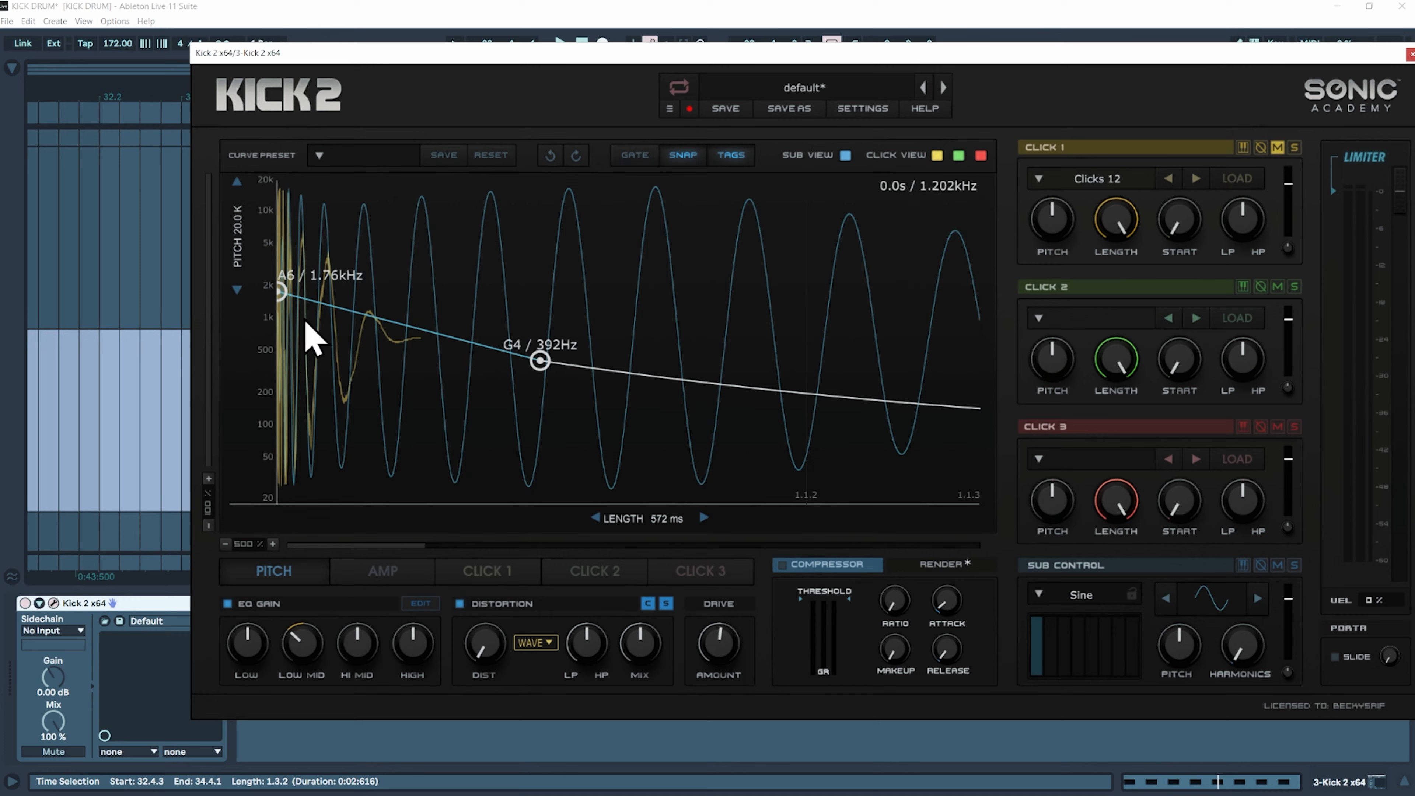
left_click(226, 544)
left_click(226, 544)
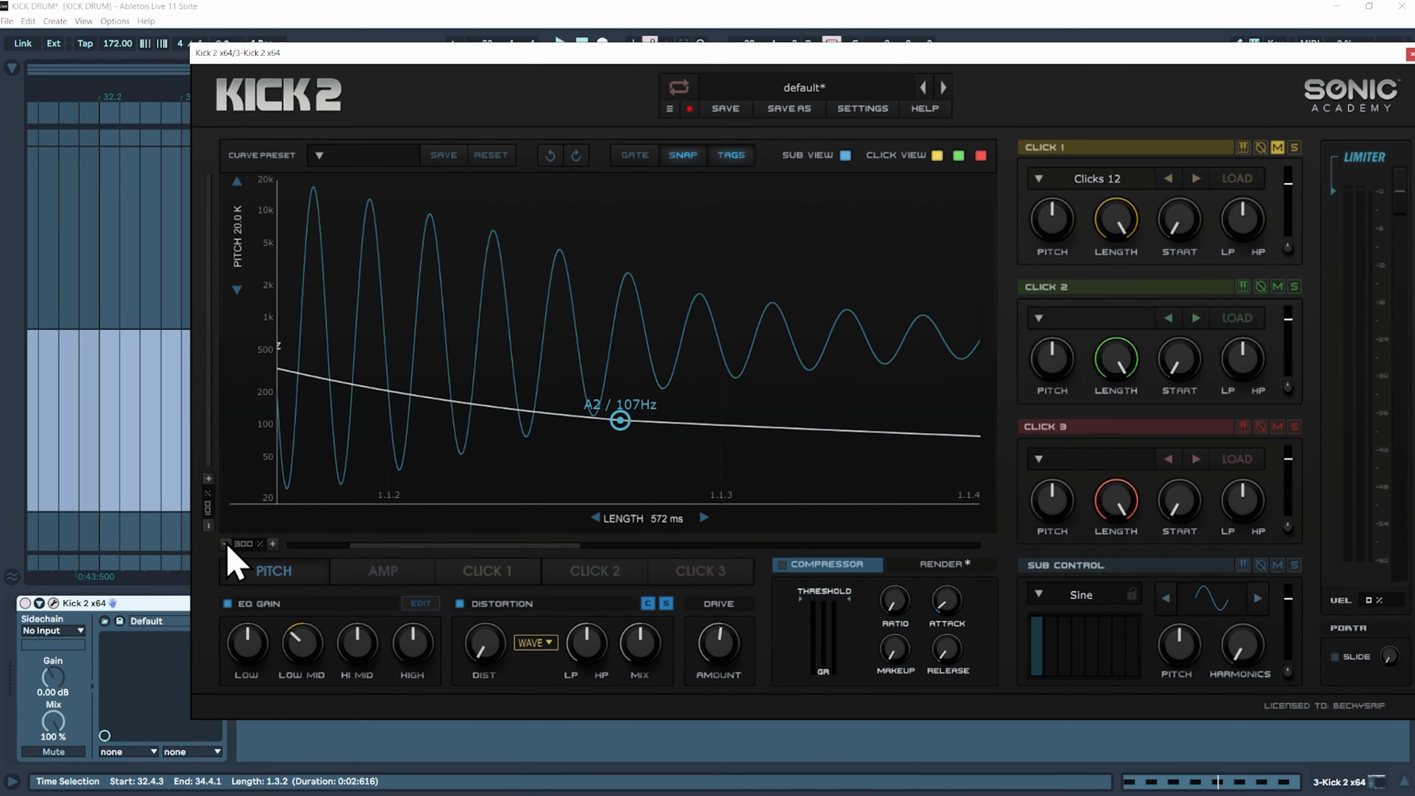
left_click(225, 544)
left_click_drag(346, 547, 309, 549)
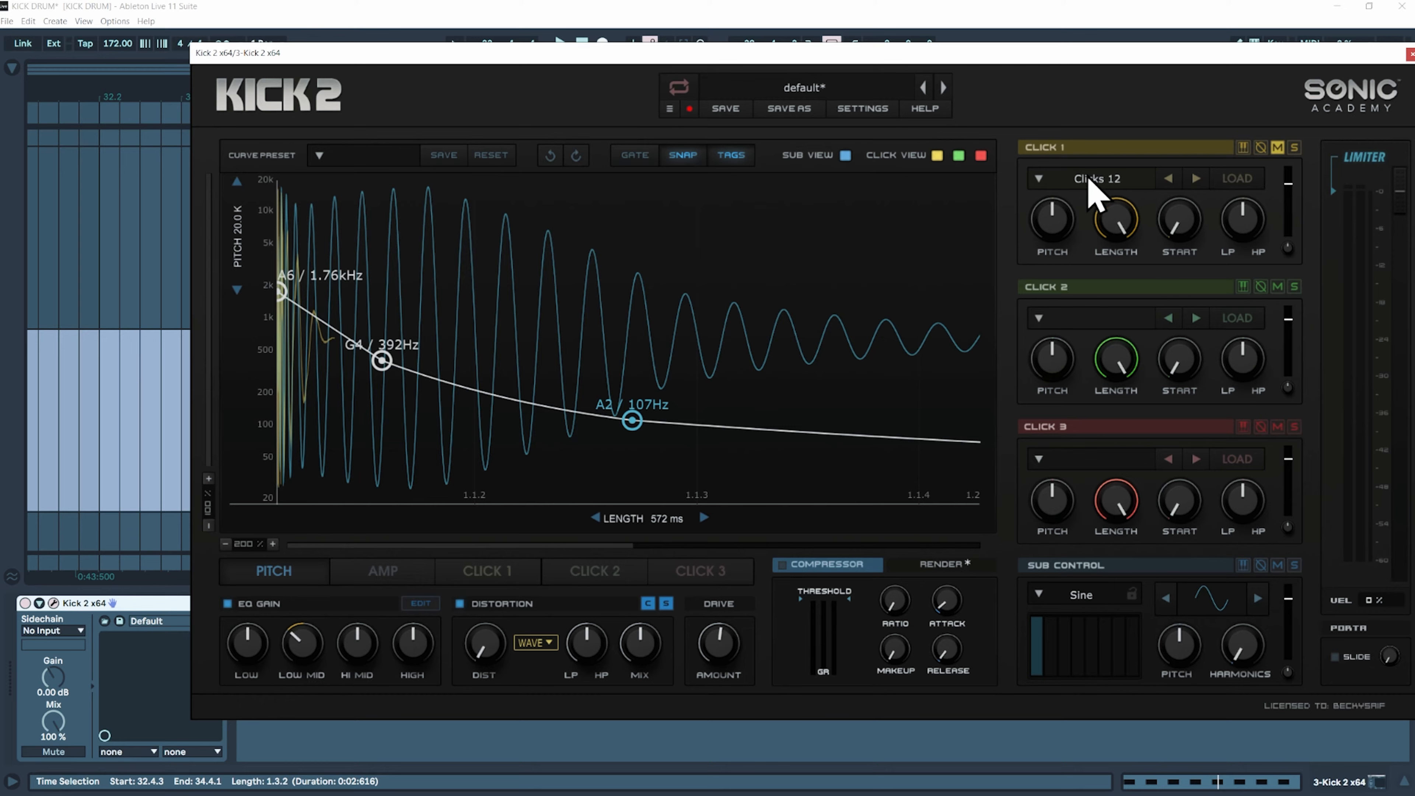
In the amplitude envelope, try moving the first 1.0 peak node slightly later and return it toward the start.
left_click(369, 577)
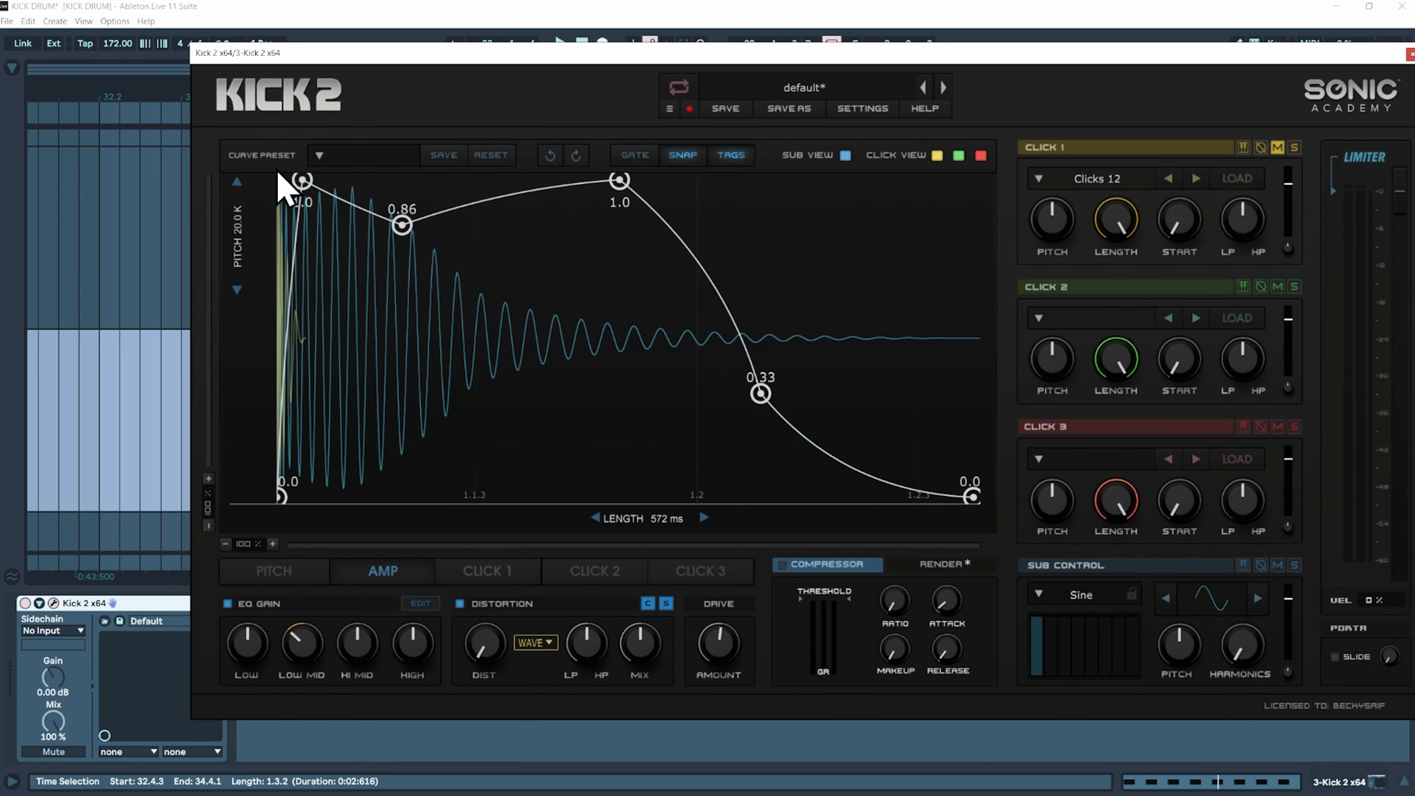
left_click_drag(304, 184, 314, 179)
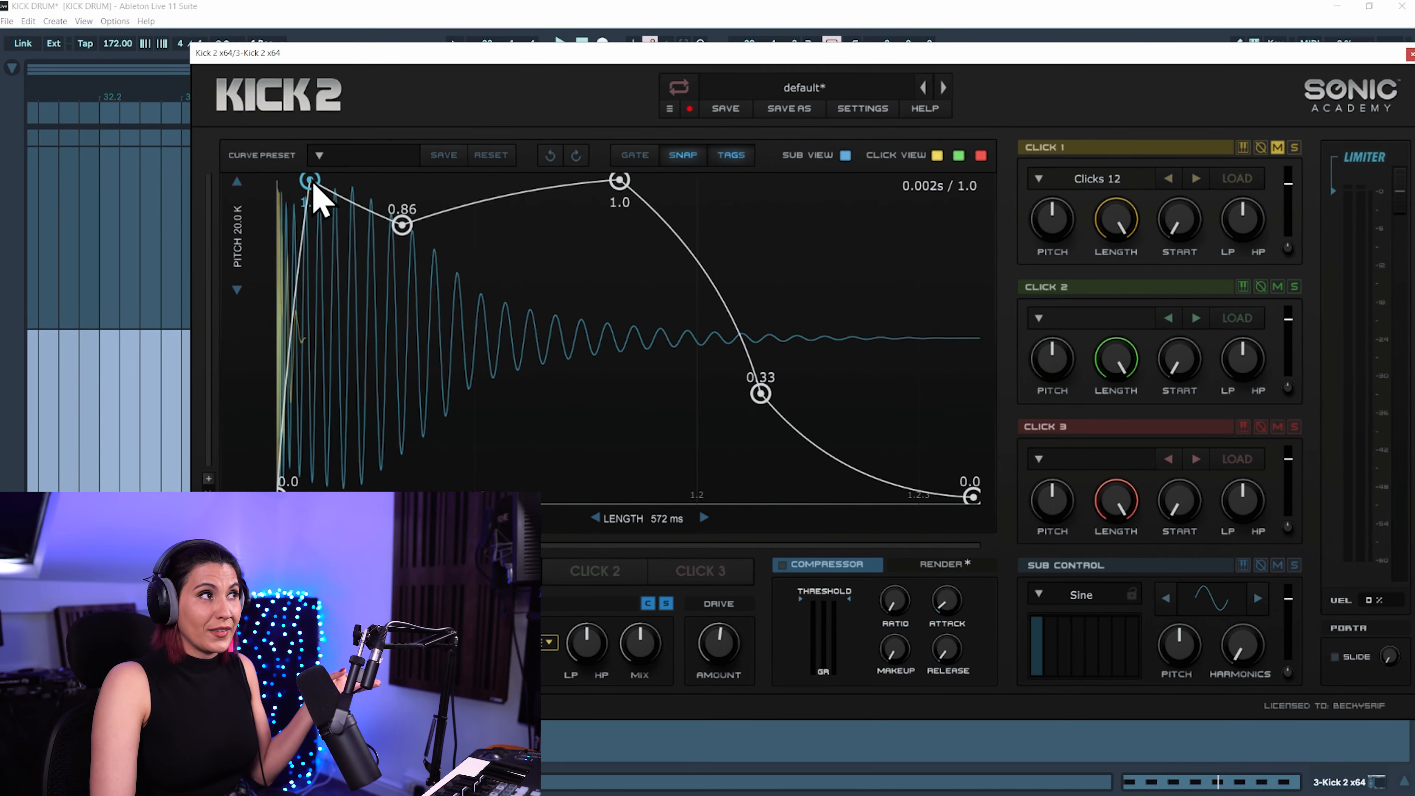
left_click_drag(311, 182, 306, 183)
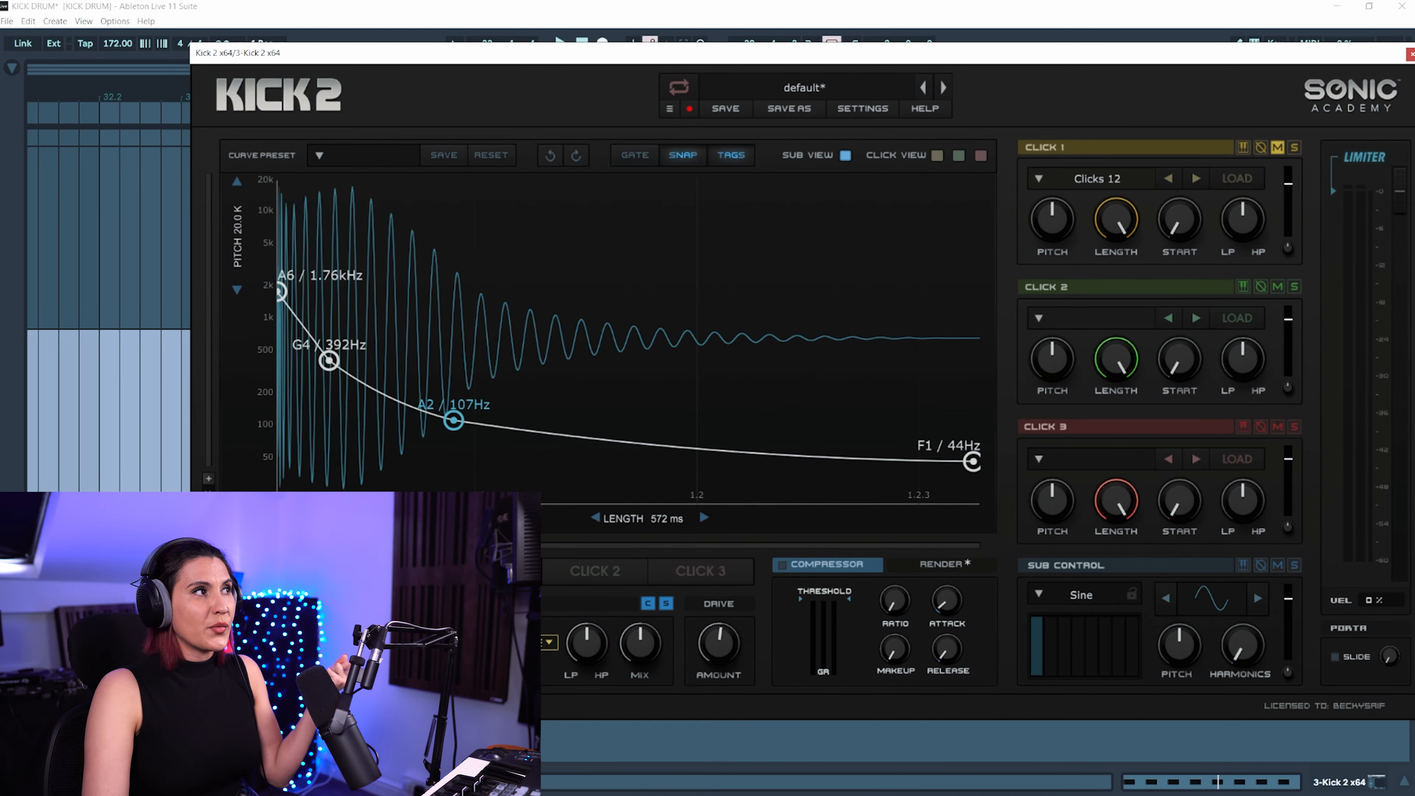
Load the Square preset from the Waves category for the sub and raise its harmonics to 1.0.
left_click(845, 155)
left_click(845, 155)
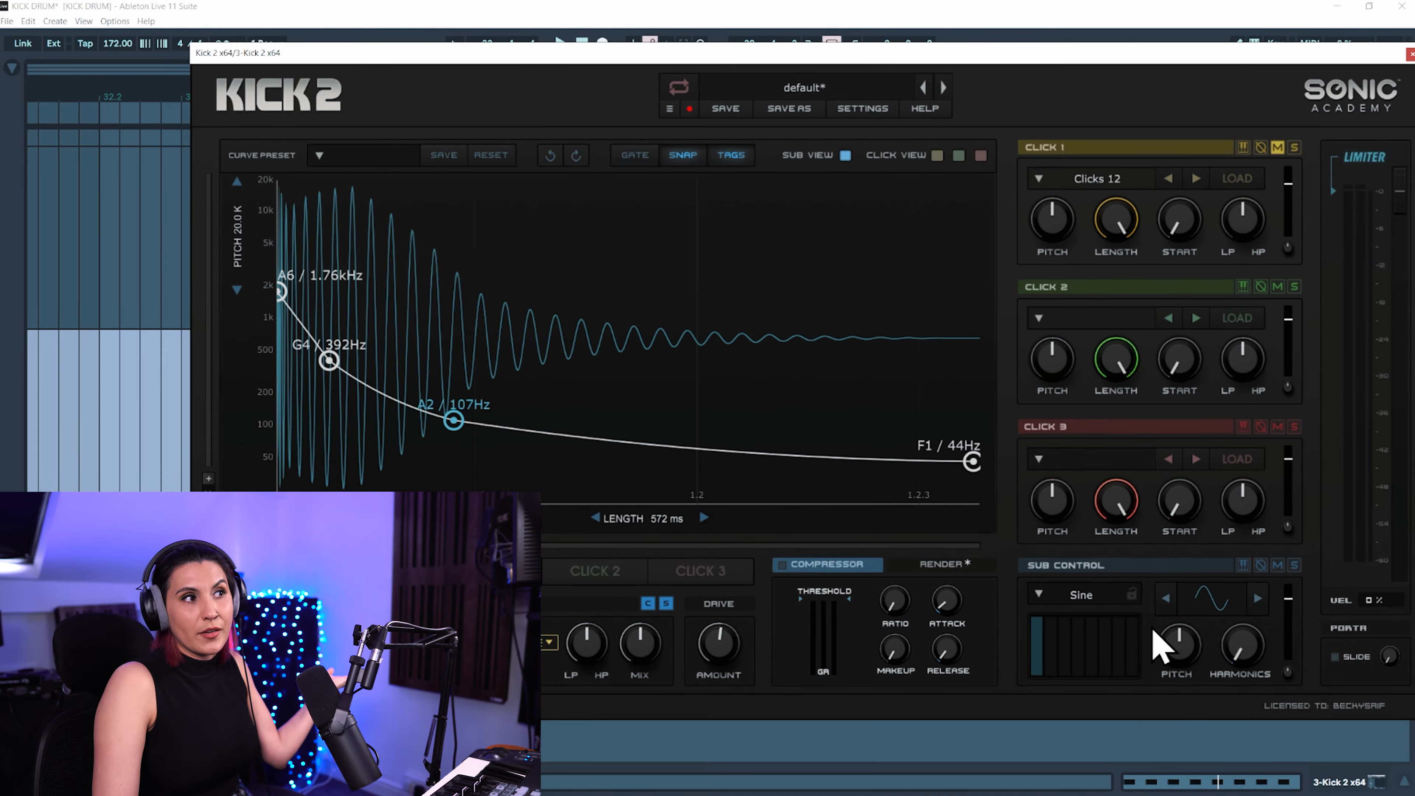
left_click(1037, 595)
left_click(1026, 494)
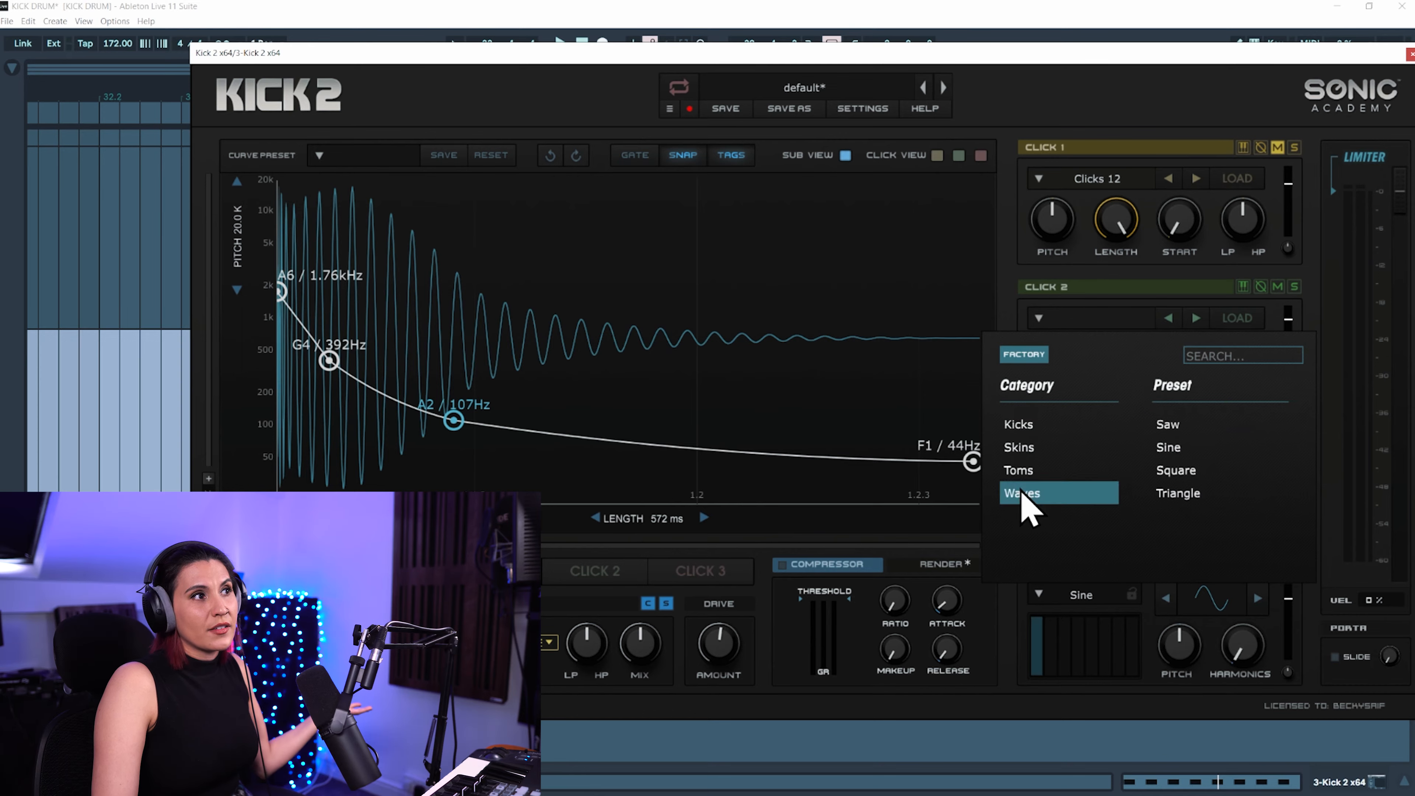
left_click(1192, 473)
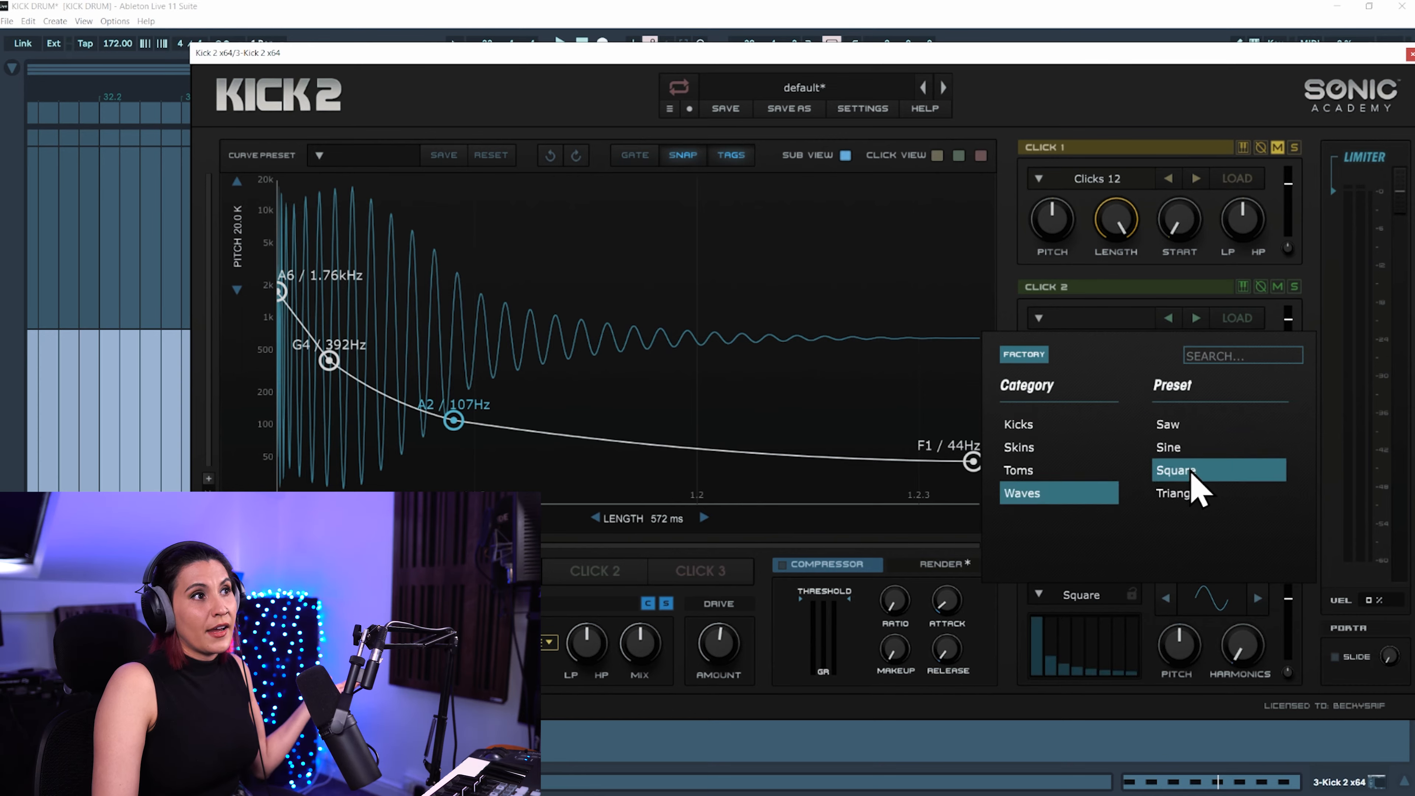
left_click(1166, 609)
left_click_drag(1259, 659, 1241, 418)
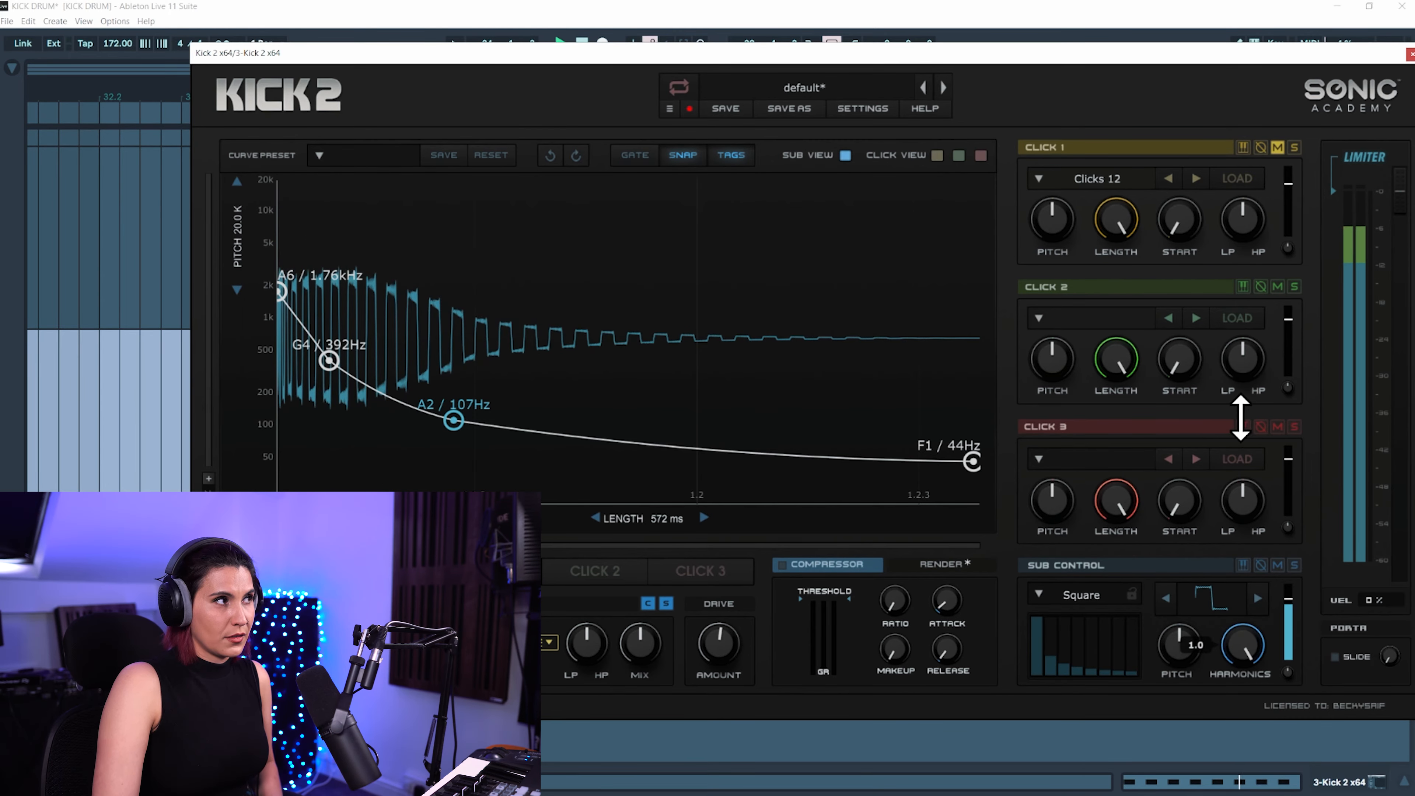
Audition further sub waveform presets, including Triangle, KickLive, PR40 Kick and Snare2, ending on SteelDrum.
left_click(1258, 598)
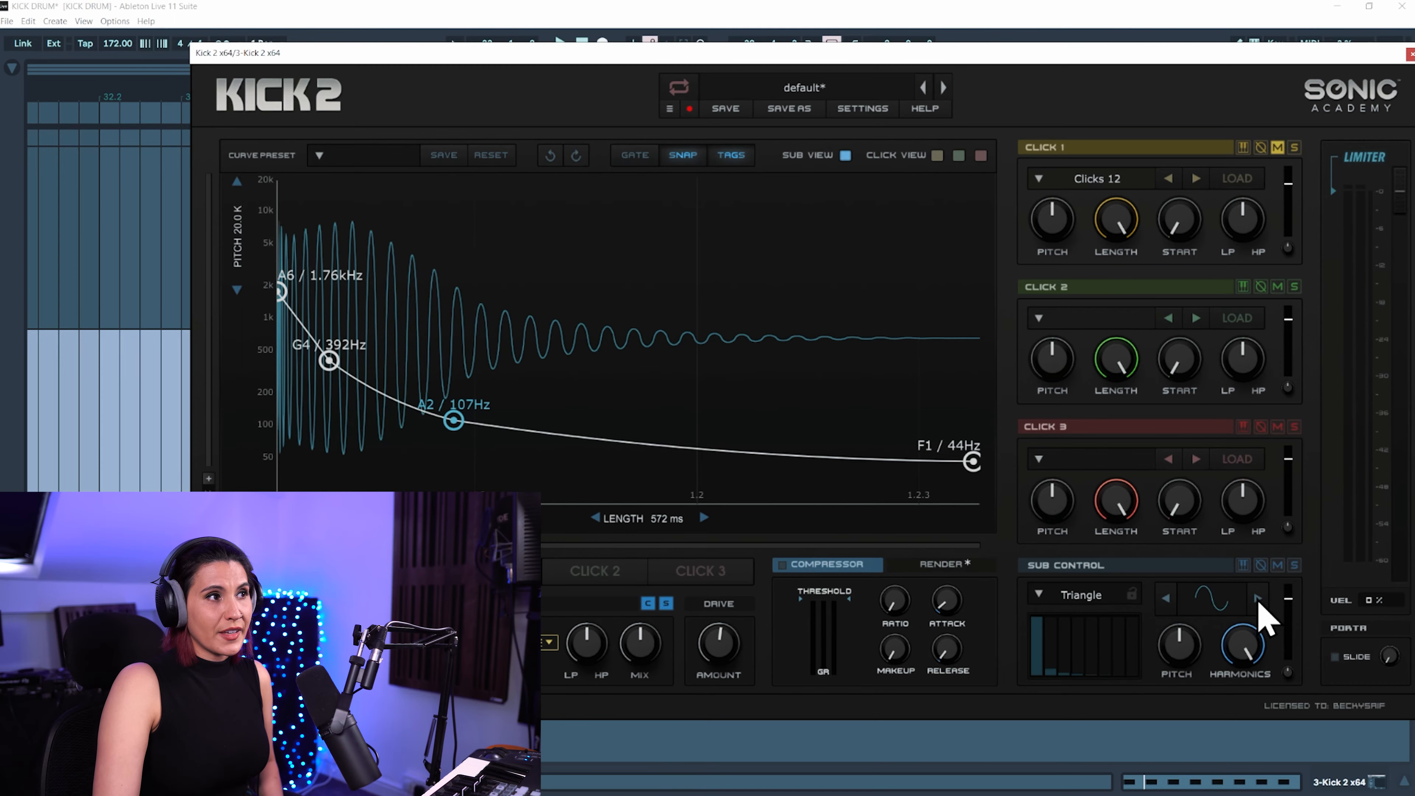
left_click(1267, 608)
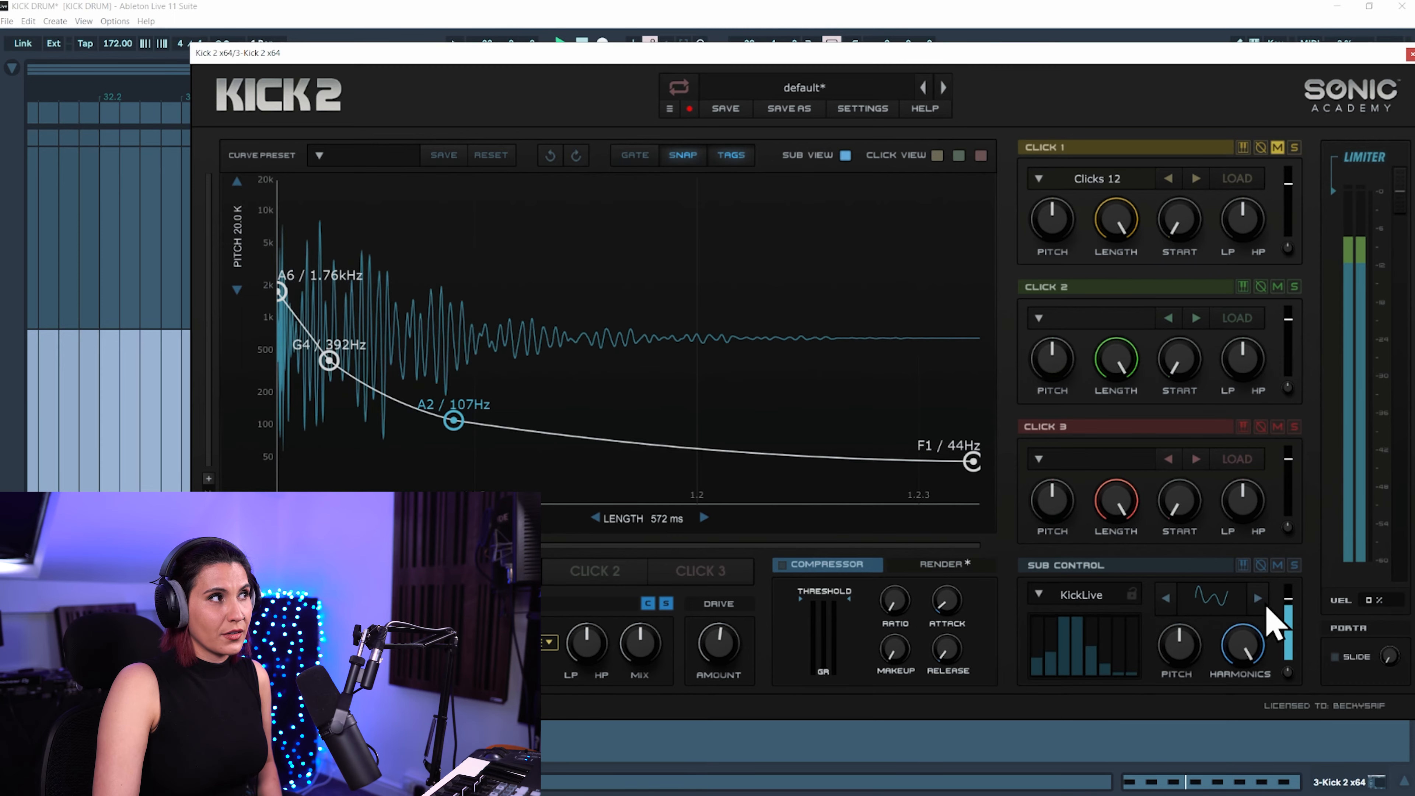
left_click(1267, 607)
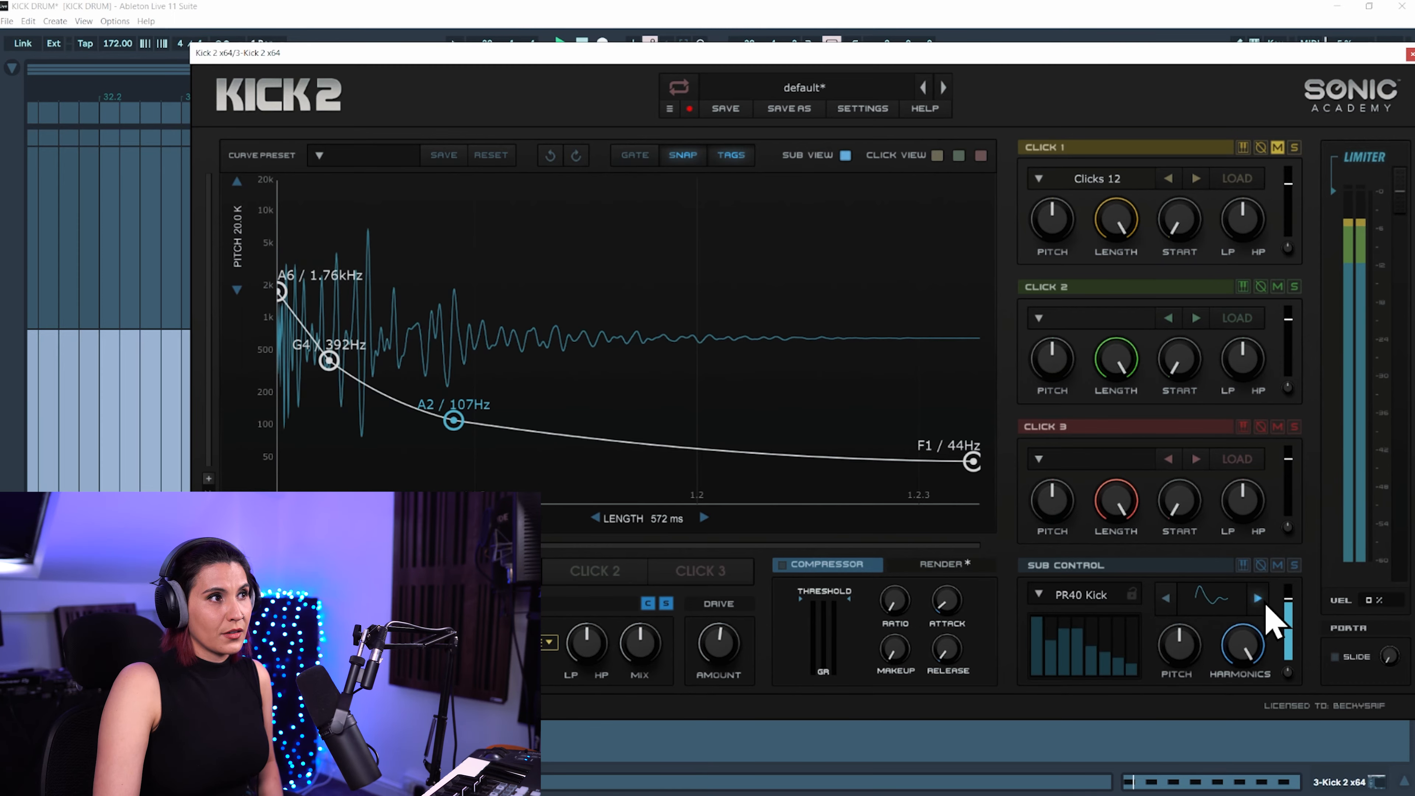
left_click(1267, 607)
left_click(1267, 607)
left_click(1267, 606)
left_click(1267, 606)
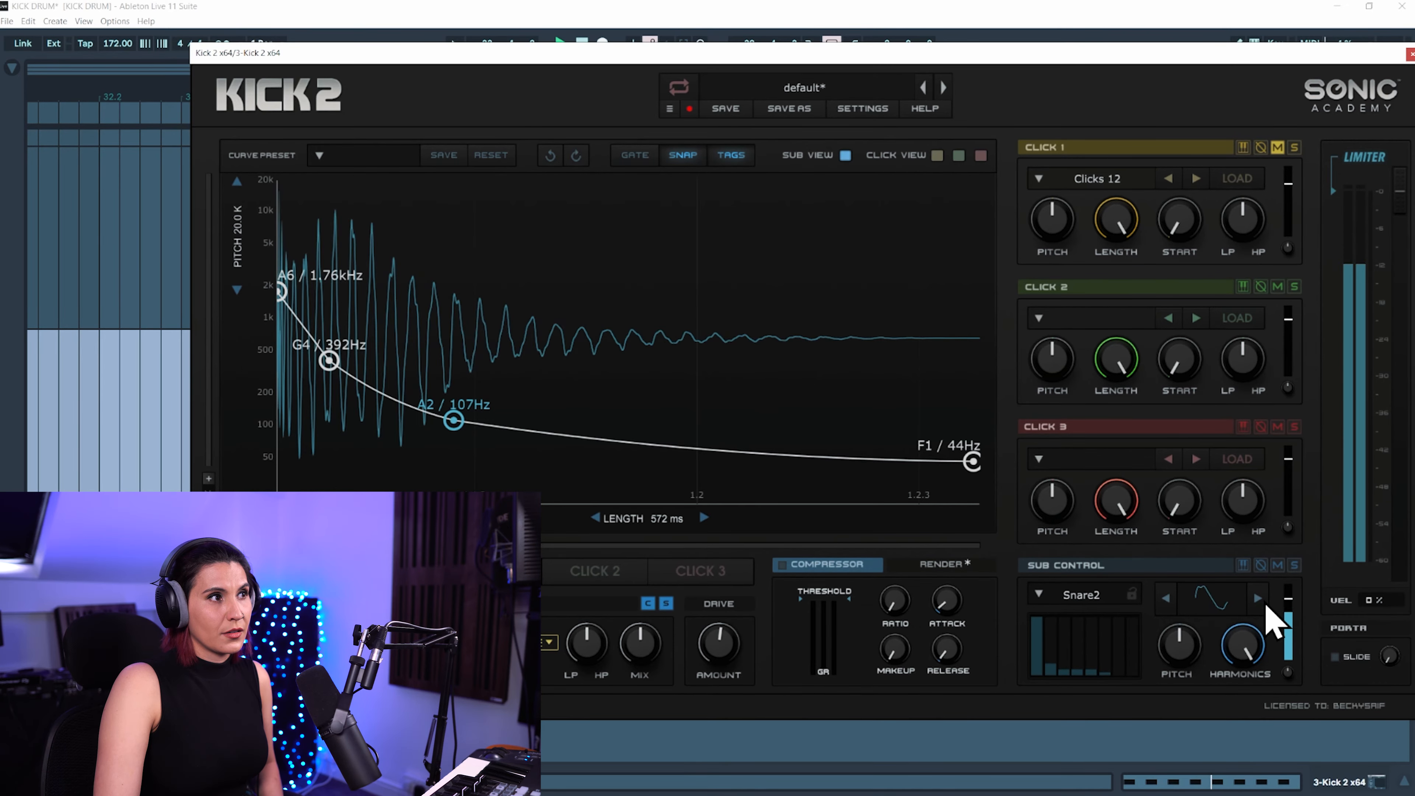
left_click(1268, 607)
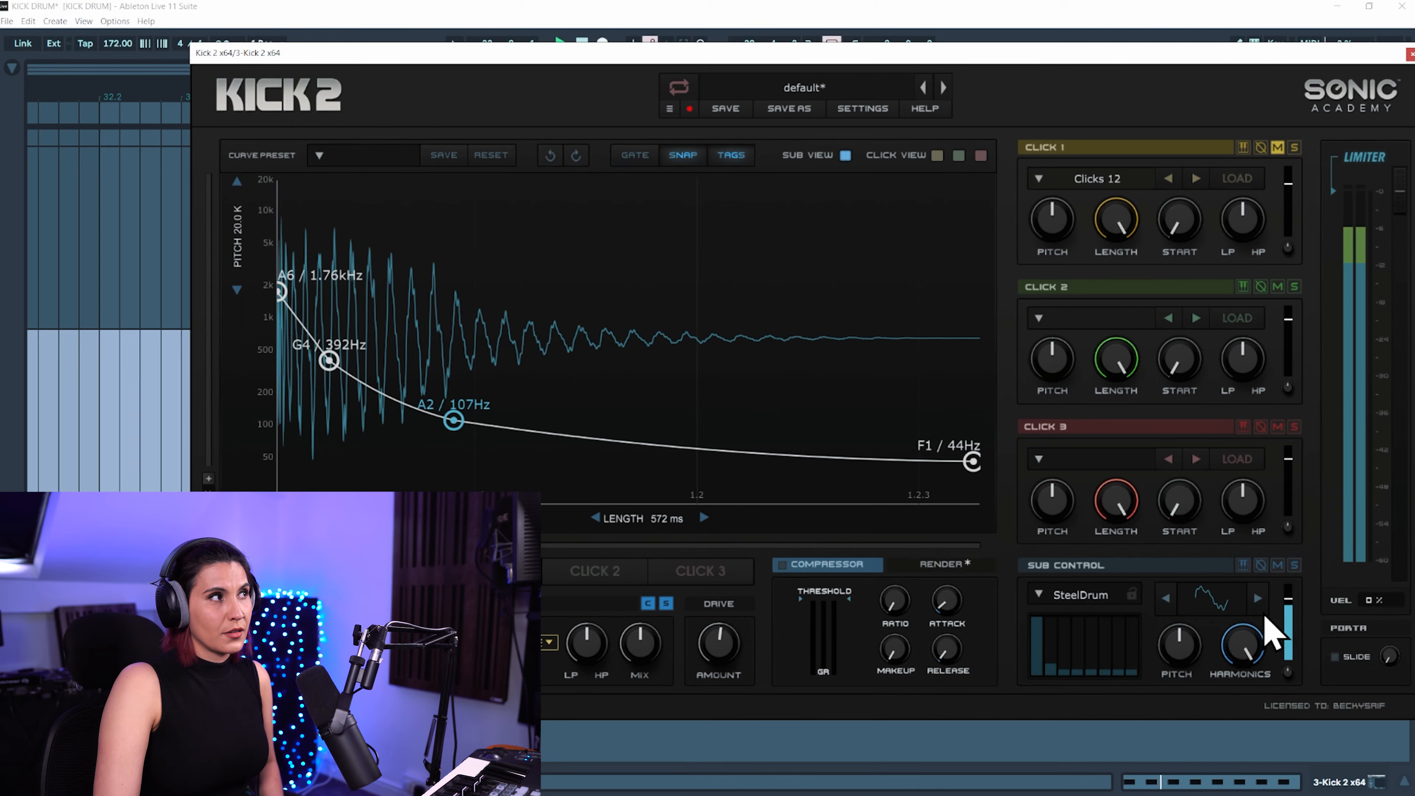
Try a higher sub pitch, reset it to default, stop playback and reshape the SteelDrum harmonic levels.
left_click_drag(1184, 648, 1192, 628)
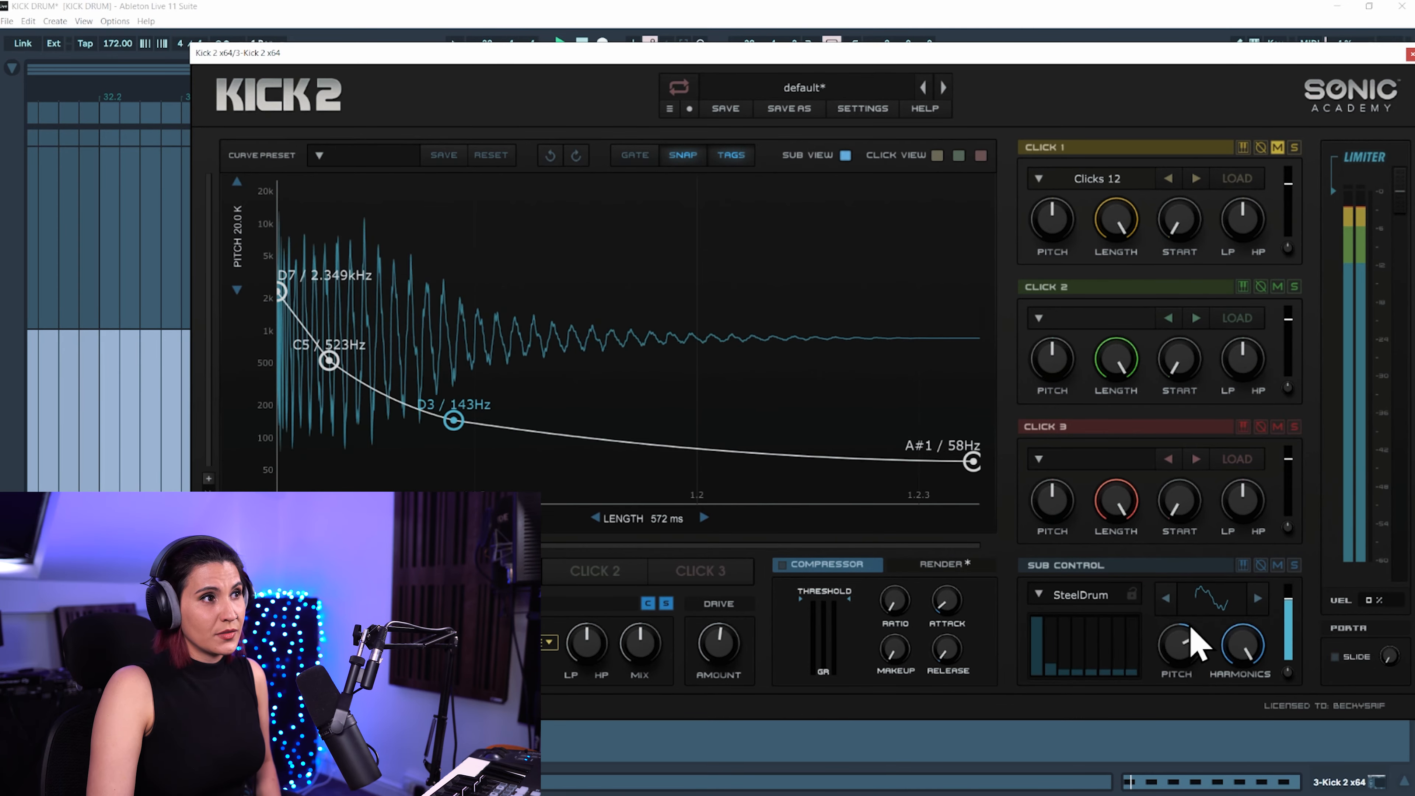
double_click(1184, 647)
key("space")
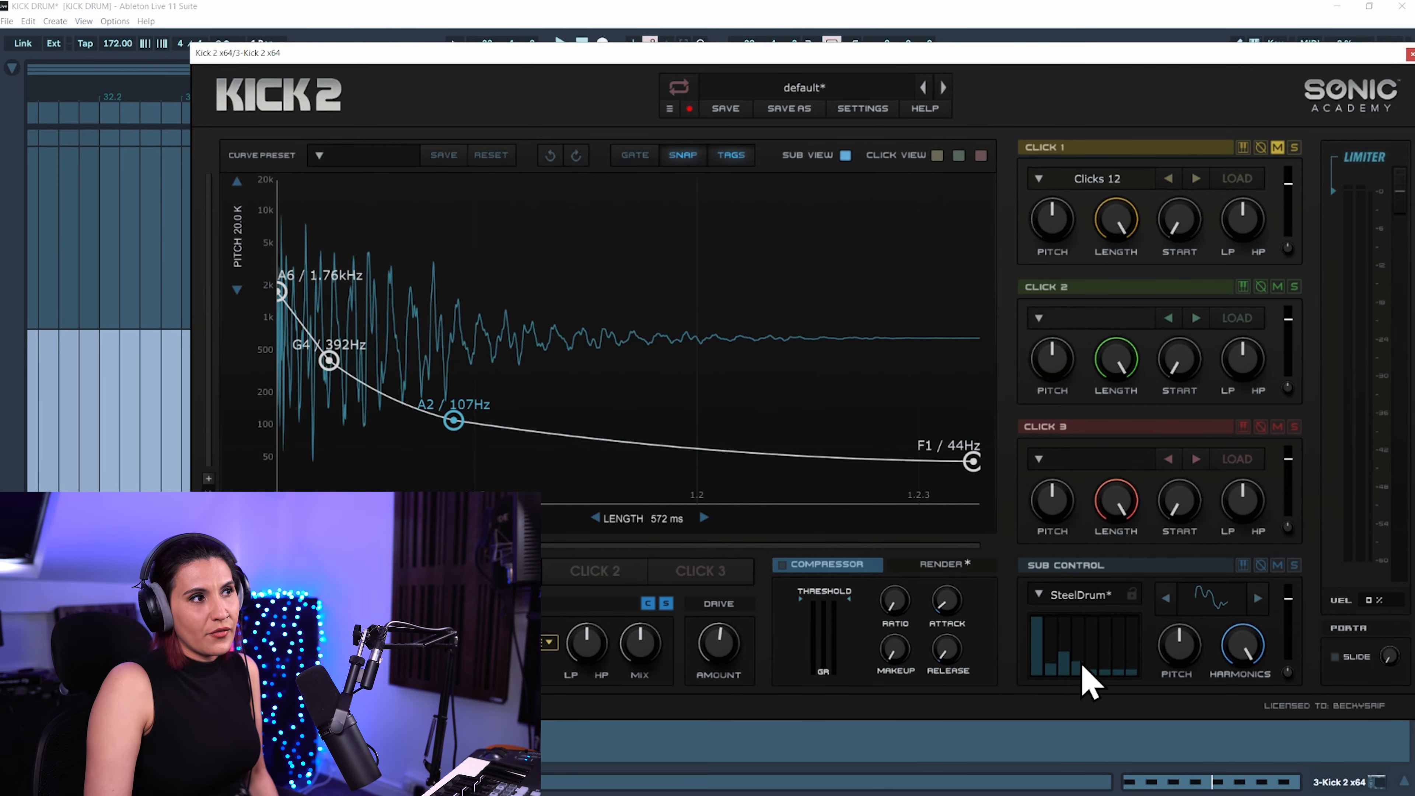
mouse_move(1071, 661)
left_mouse_down()
mouse_move(1063, 646)
mouse_move(1082, 653)
mouse_move(1092, 638)
mouse_move(1137, 670)
mouse_move(1128, 652)
mouse_move(1093, 647)
mouse_move(1050, 672)
mouse_move(1058, 647)
mouse_move(1115, 653)
left_mouse_up()
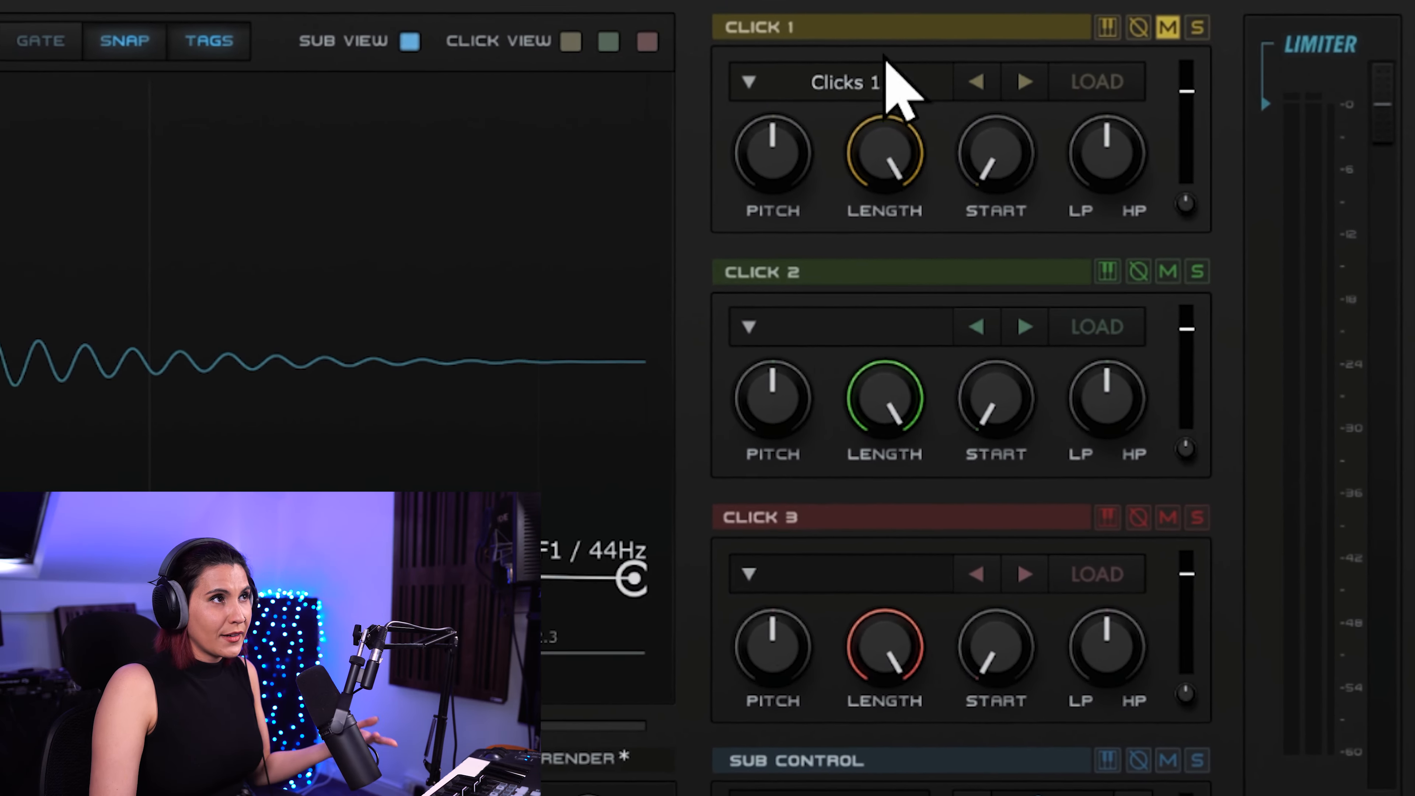
Try the sub's keyboard tracking, phase invert and mute switches, and turn them back off.
left_click(1111, 531)
left_click(1138, 531)
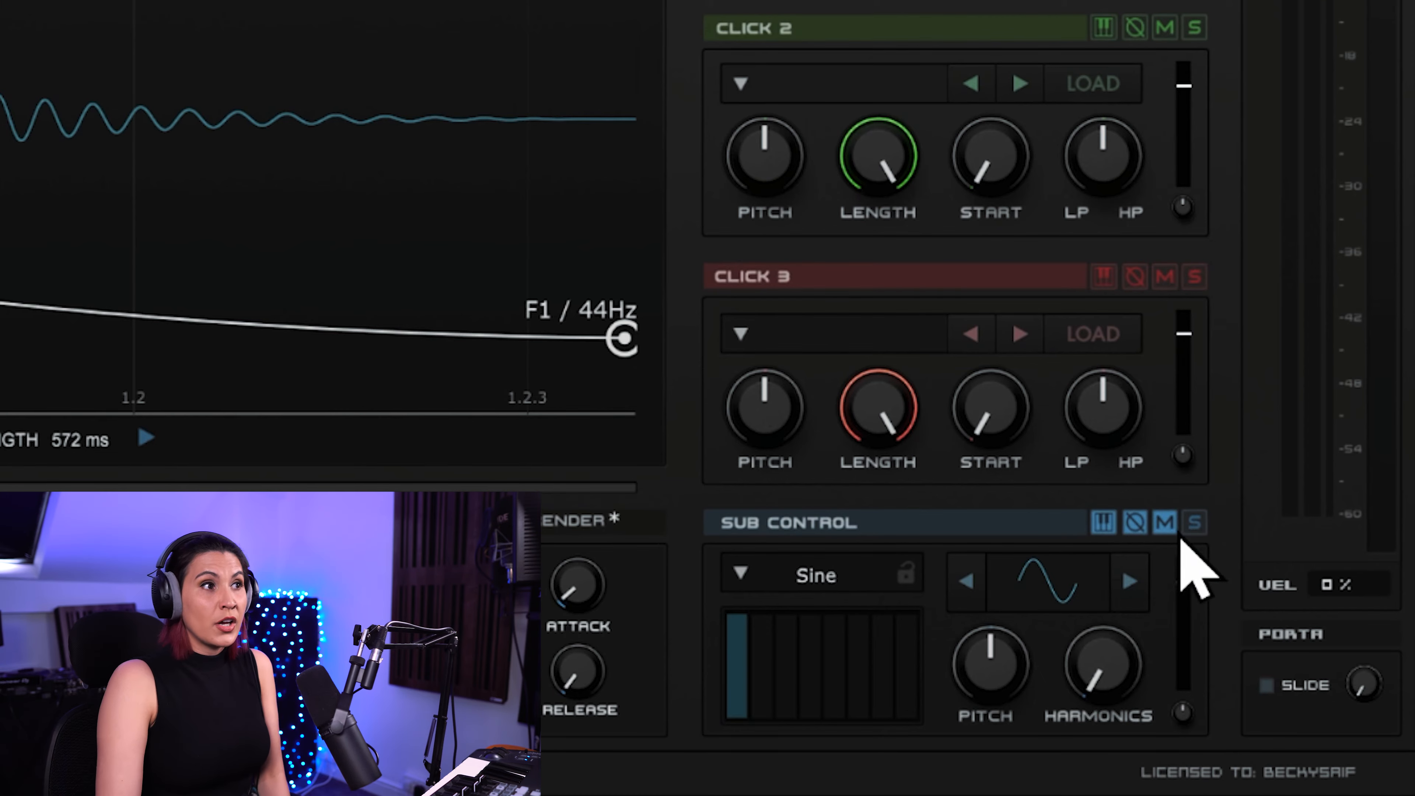
left_click(1140, 527)
left_click(1106, 527)
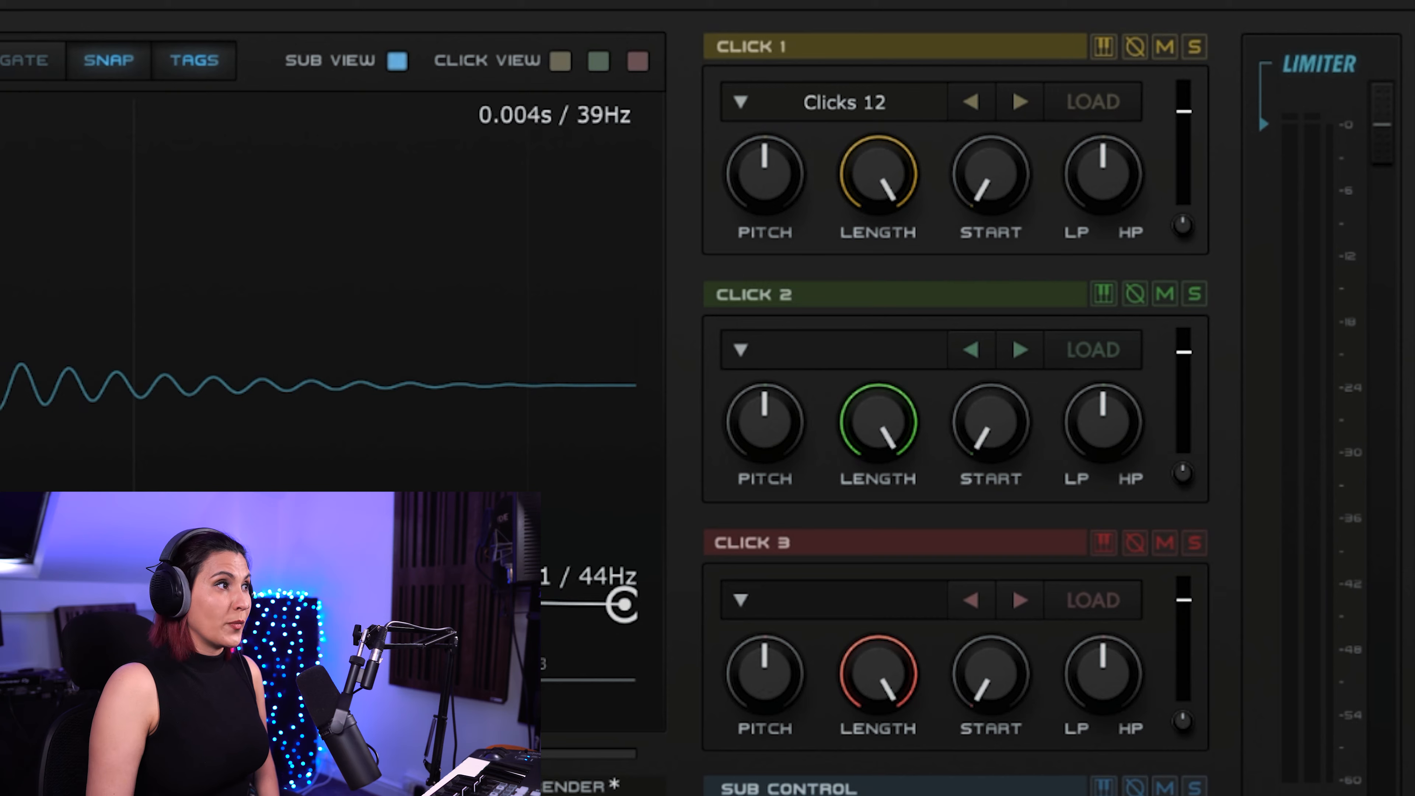
Adjust the Click 1 level to about -1.91 dB during playback and tweak the small knob beneath its fader.
left_click(1186, 109)
mouse_move(1187, 109)
left_mouse_down()
mouse_move(1204, 231)
mouse_move(1166, 298)
mouse_move(1181, 291)
mouse_move(1187, 109)
left_mouse_up()
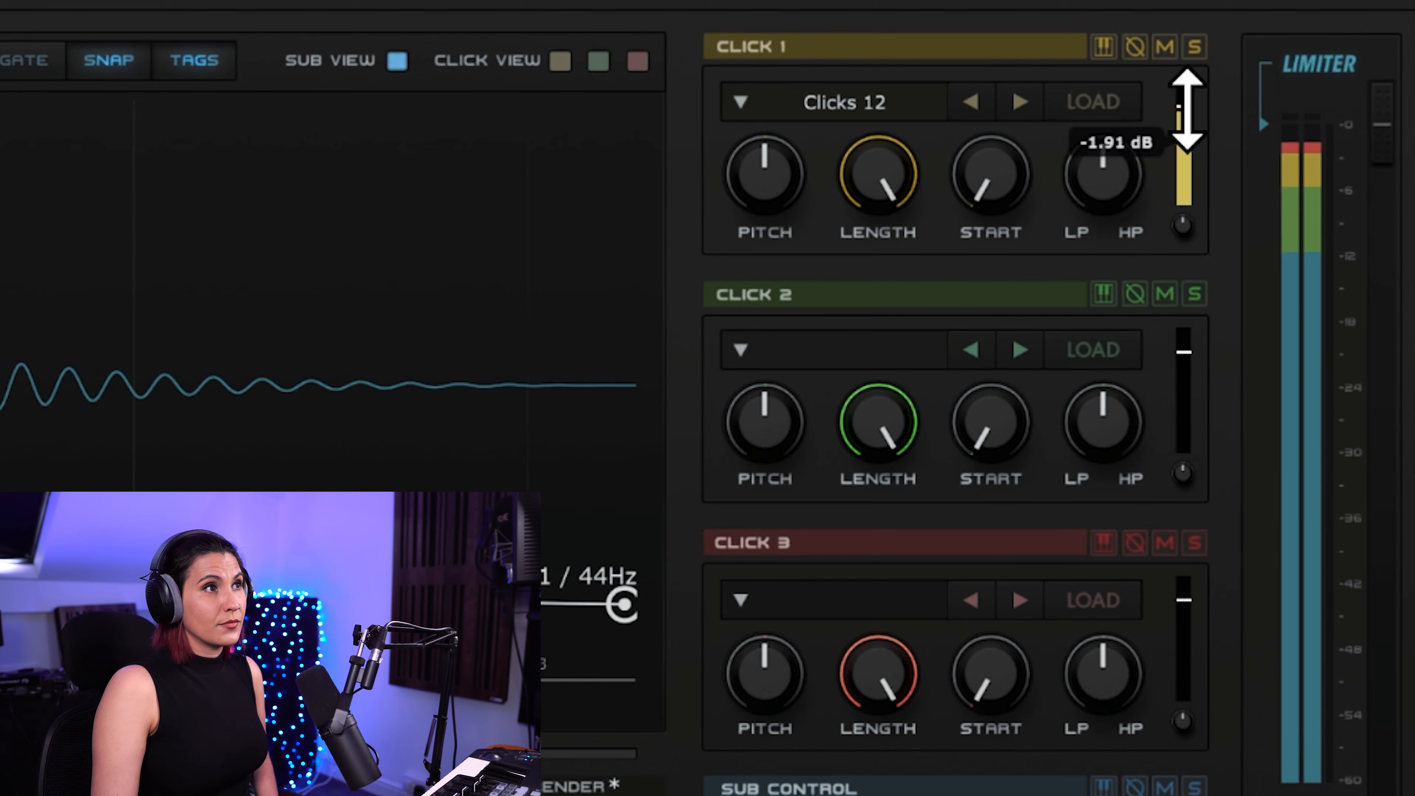
mouse_move(1193, 218)
left_mouse_down()
mouse_move(1189, 259)
mouse_move(1200, 215)
mouse_move(1188, 214)
left_mouse_up()
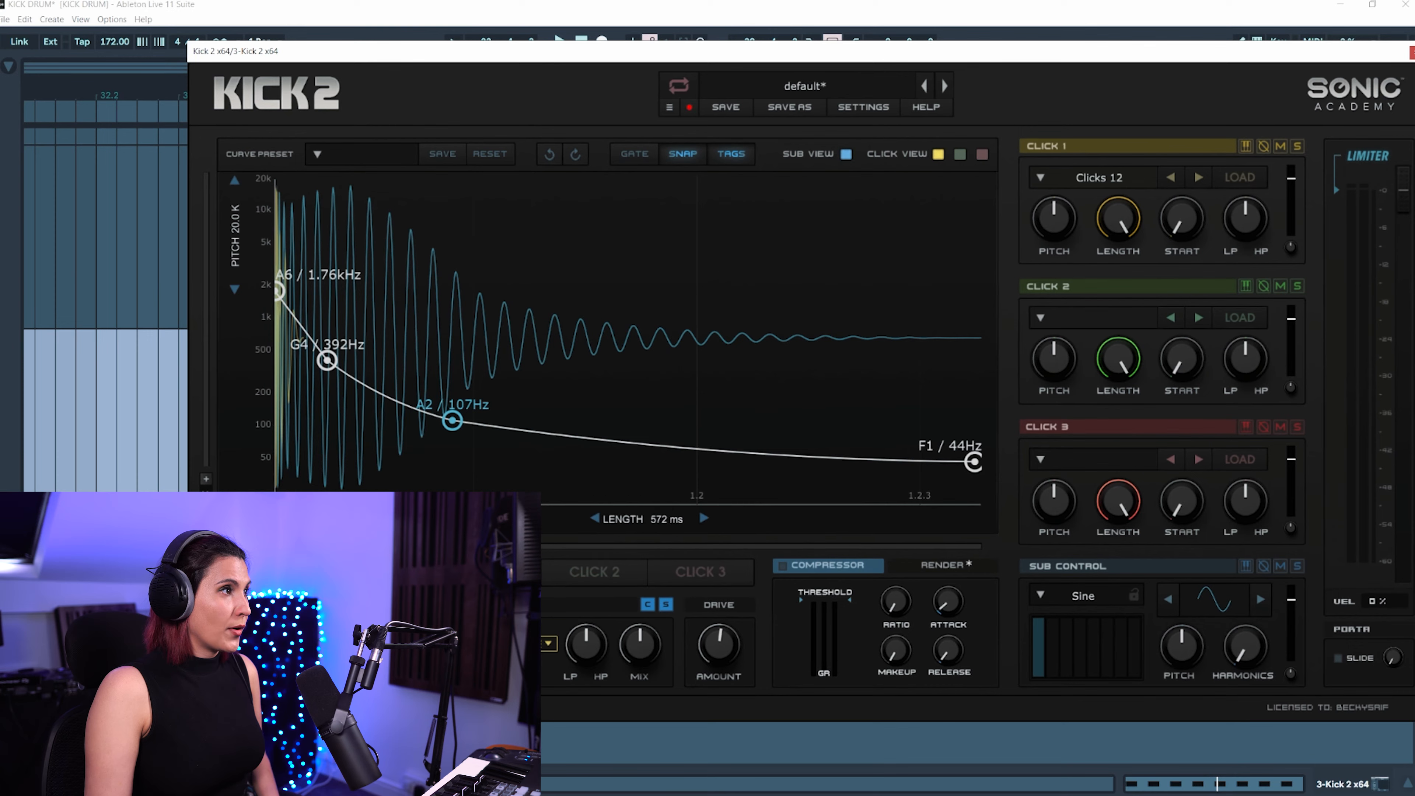
With the start of the waveform magnified, try shortening the length of Click 1 and return it to full.
left_click_drag(554, 545, 534, 597)
left_click_drag(545, 544, 443, 543)
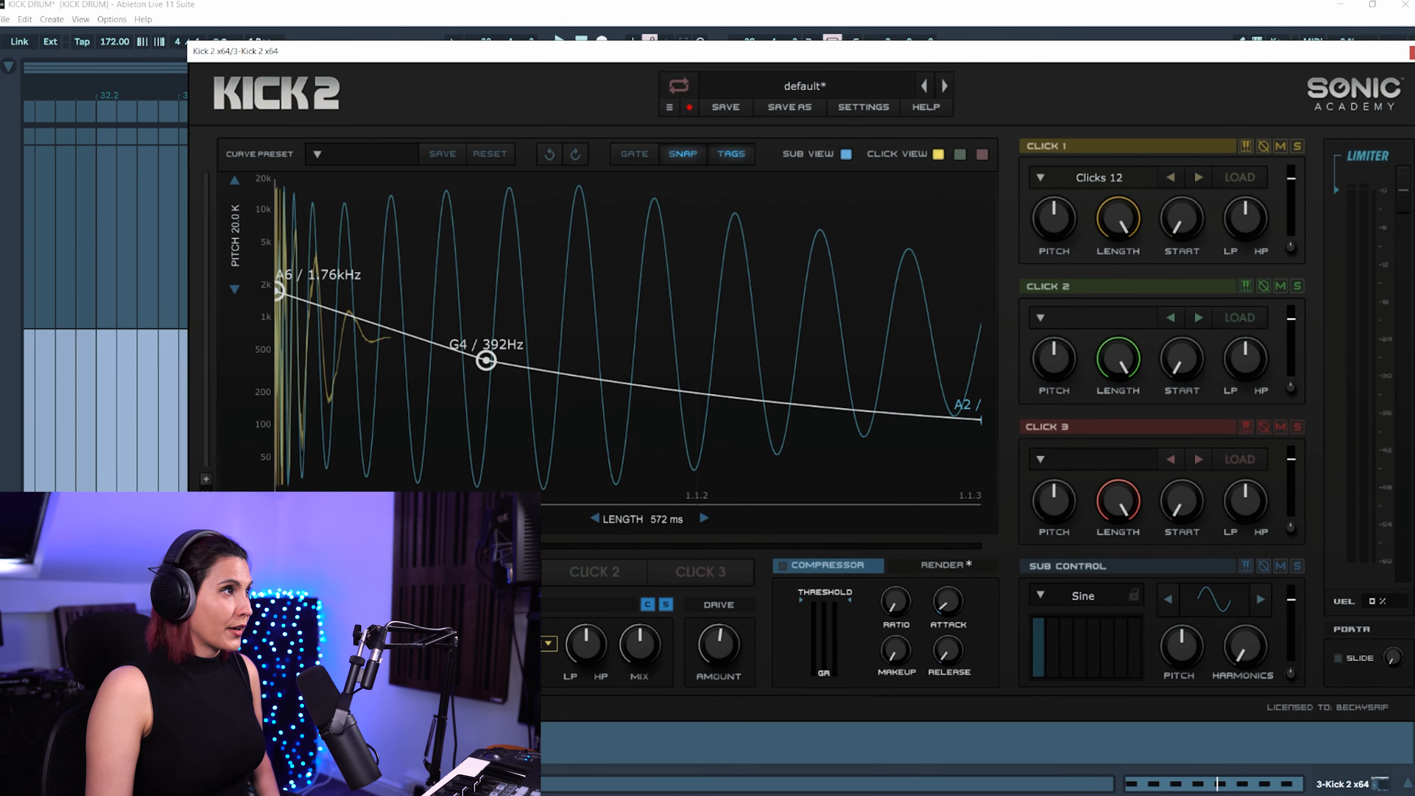
left_click_drag(1125, 217, 1120, 288)
left_click_drag(1128, 349, 1135, 368)
left_click_drag(1119, 223, 1162, 53)
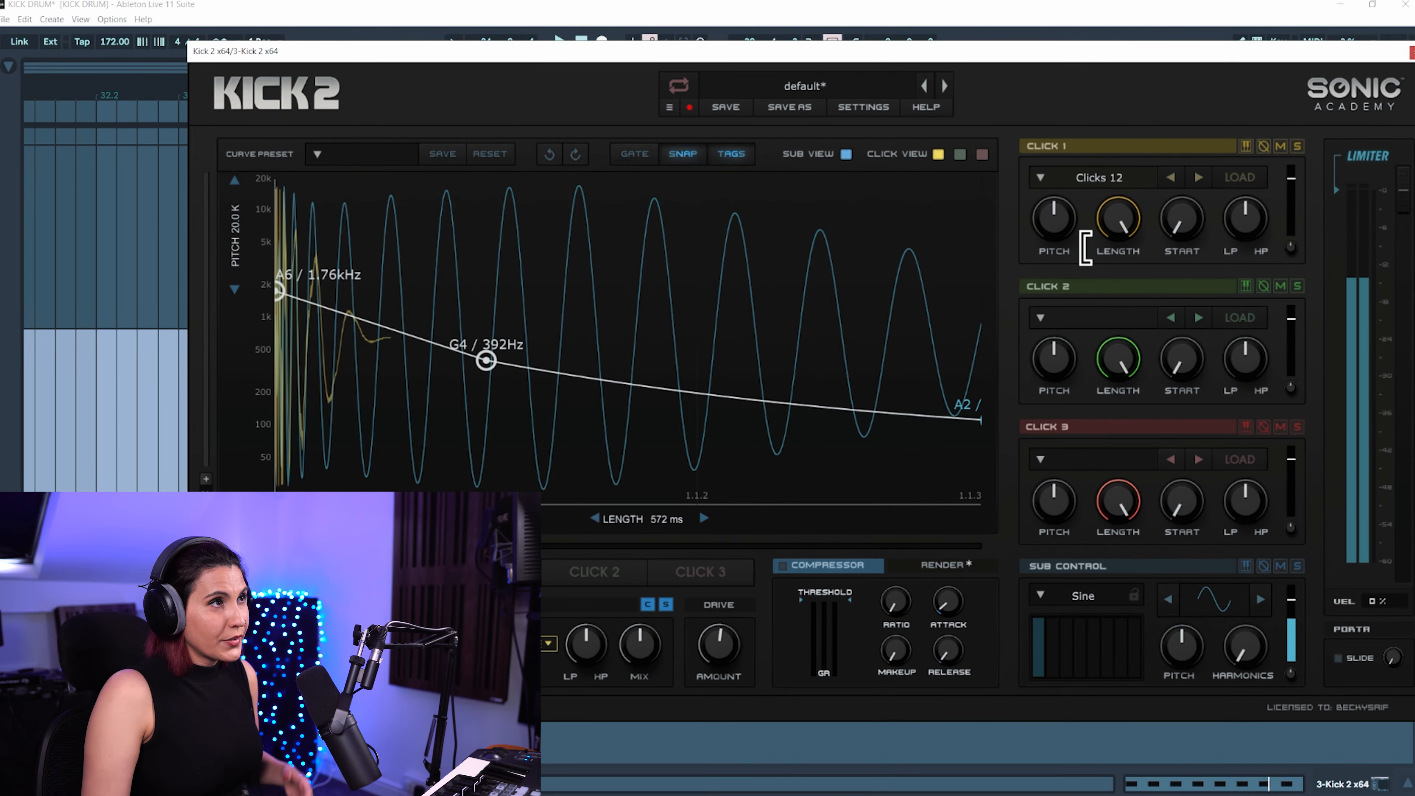
Try higher and lower pitch settings for Click 1 during playback, reset the pitch to default, and try its start control.
key("space")
left_click_drag(1057, 223, 1058, 145)
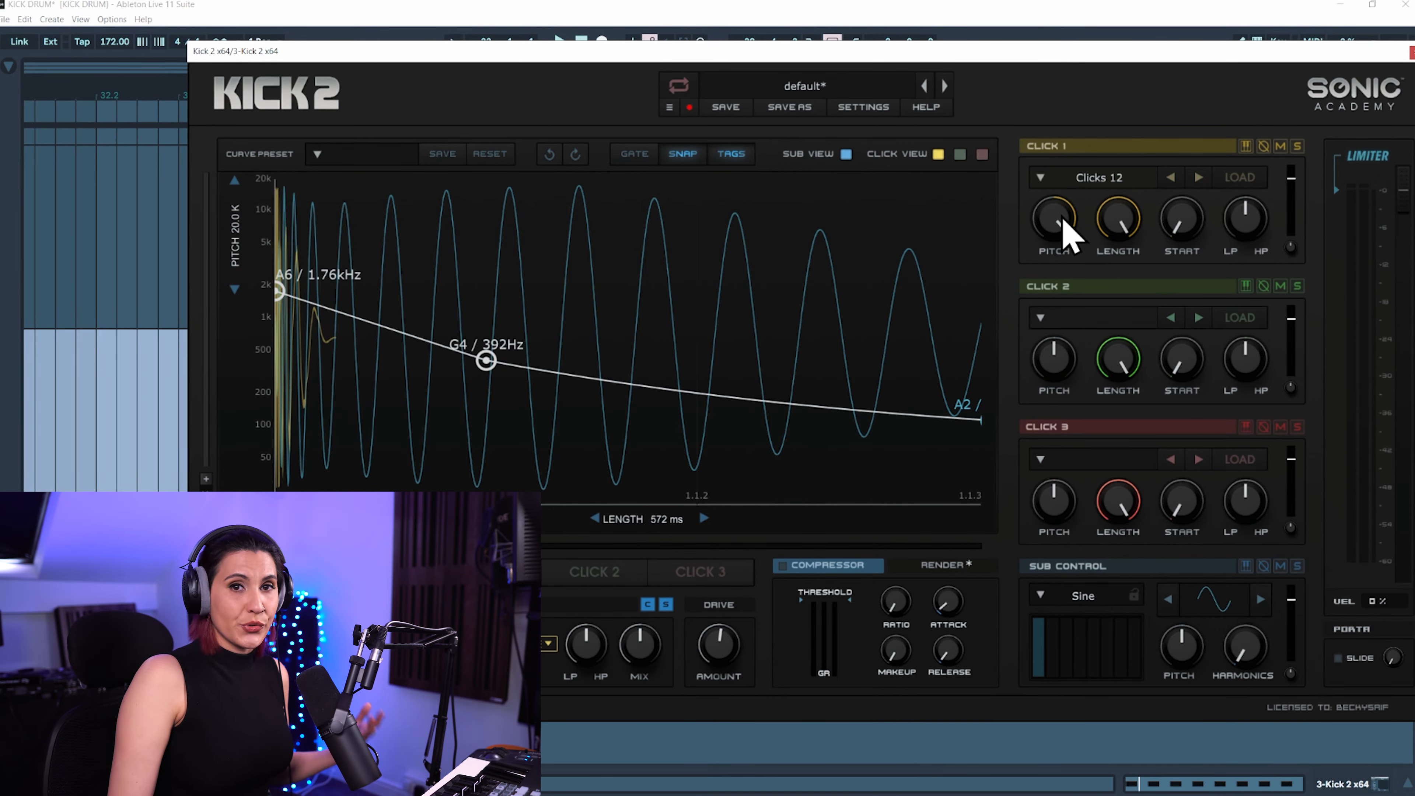
mouse_move(1065, 220)
left_mouse_down()
mouse_move(1079, 358)
mouse_move(1052, 215)
mouse_move(1065, 248)
mouse_move(1068, 228)
mouse_move(1077, 300)
mouse_move(1084, 234)
left_mouse_up()
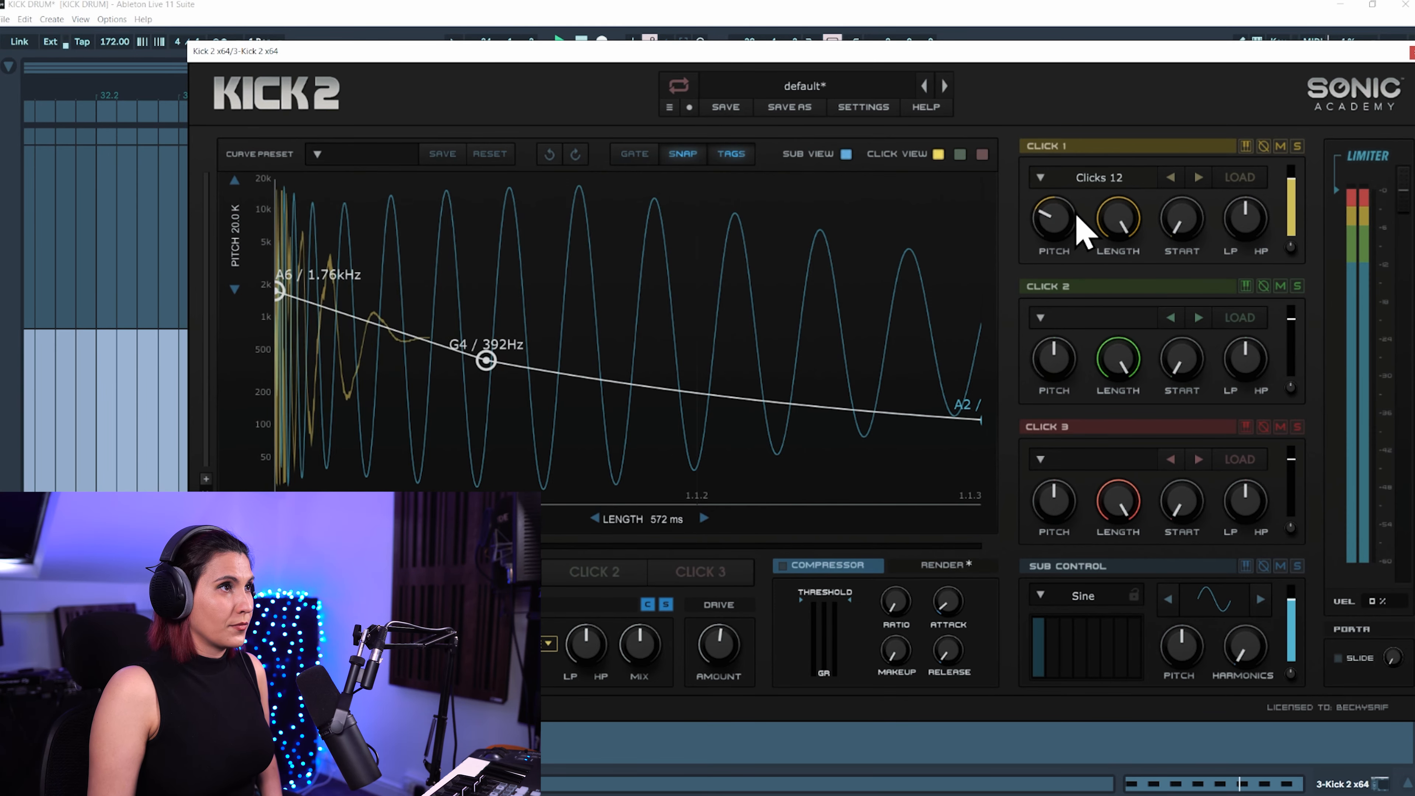
double_click(1053, 213)
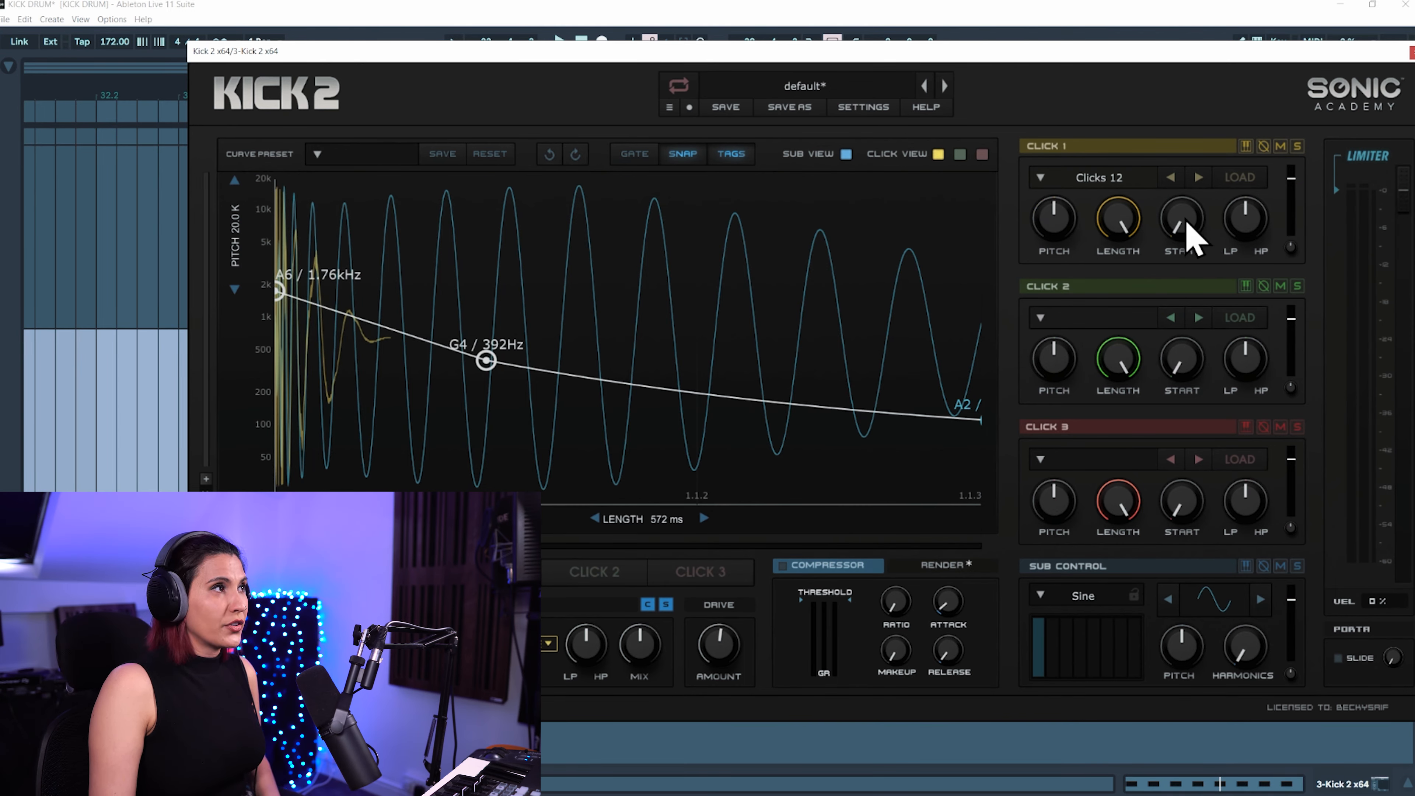
left_click_drag(1190, 244, 1201, 306)
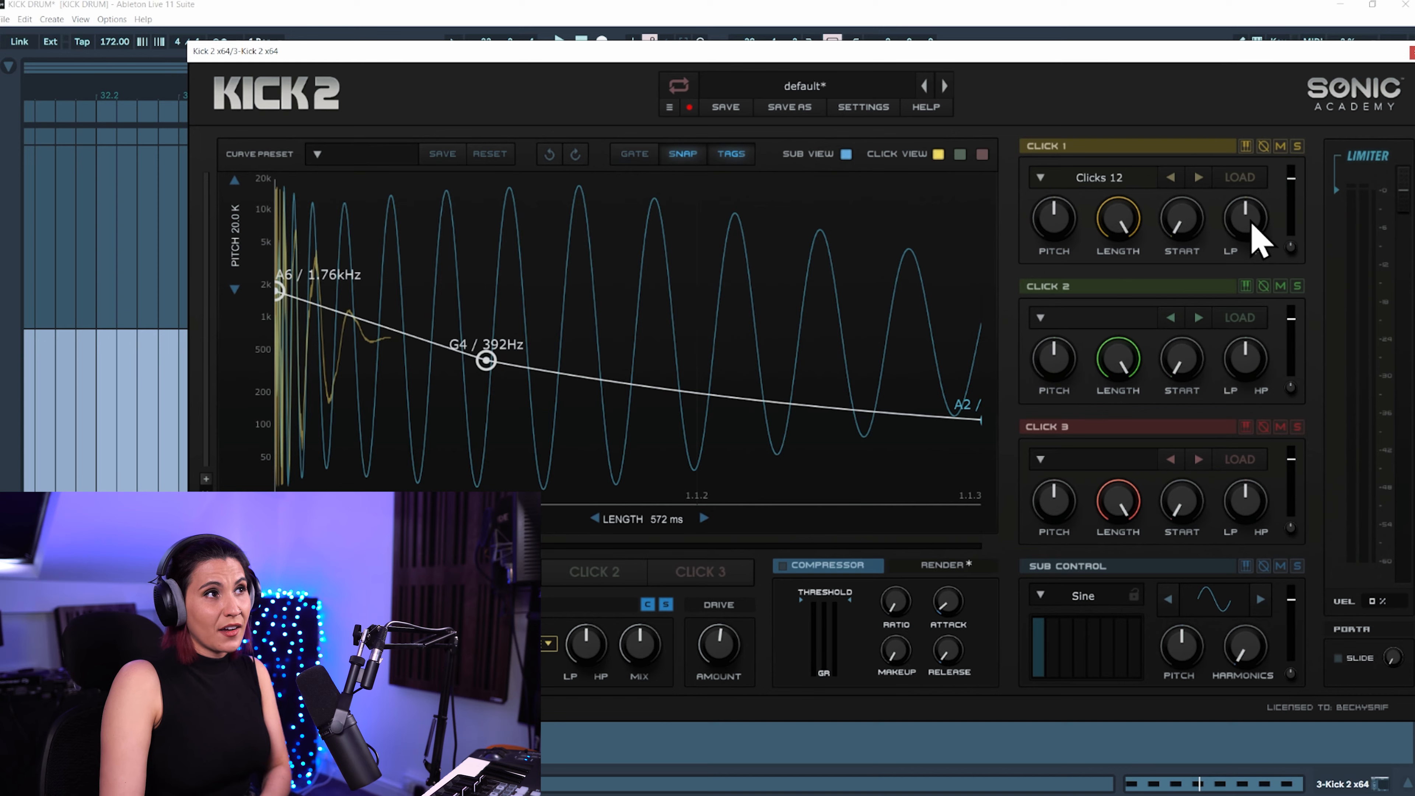
Turn Click 1's LP/HP filter toward high-pass while auditioning the kick, and settle on a moderate setting.
left_click_drag(1247, 220, 1238, 188)
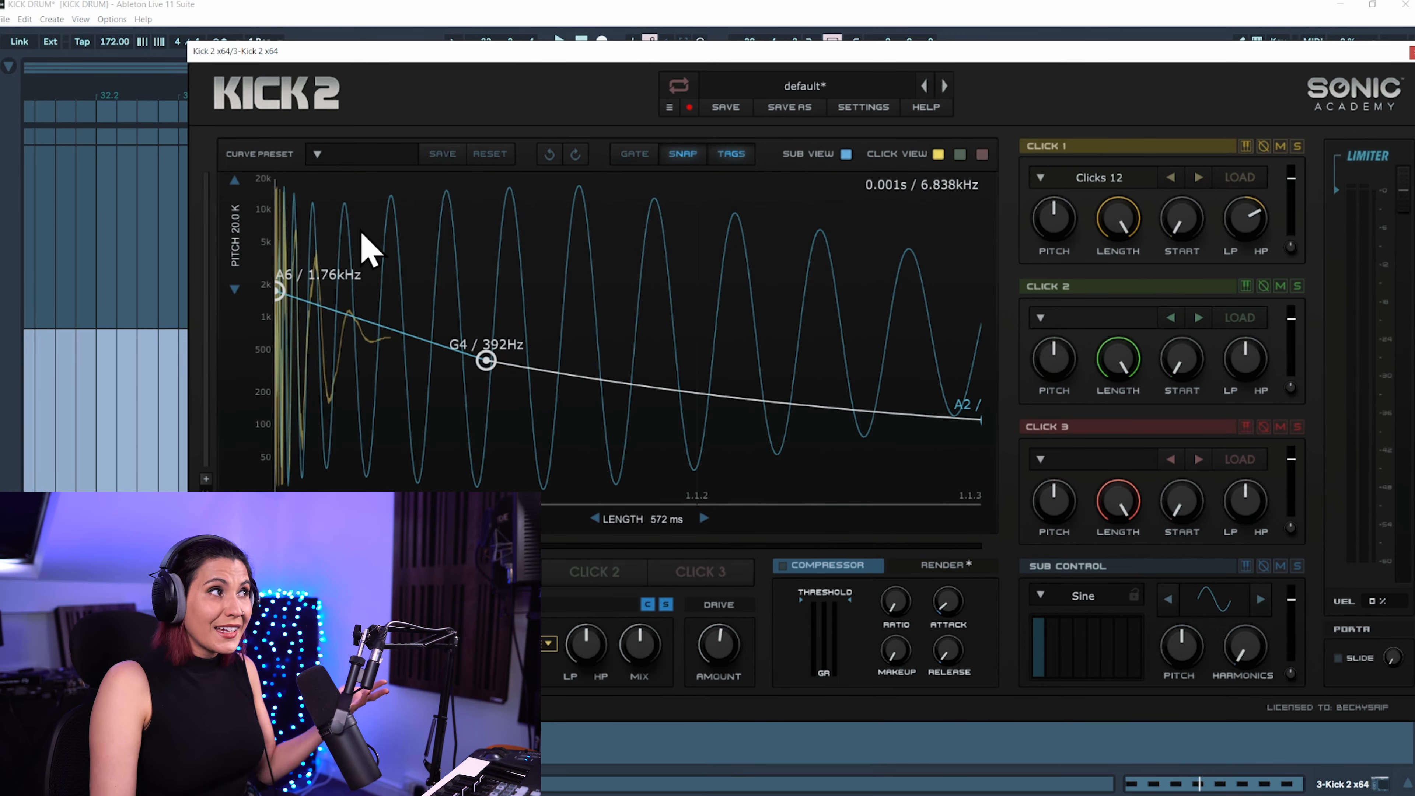
key("space")
left_click_drag(1252, 220, 1222, 198)
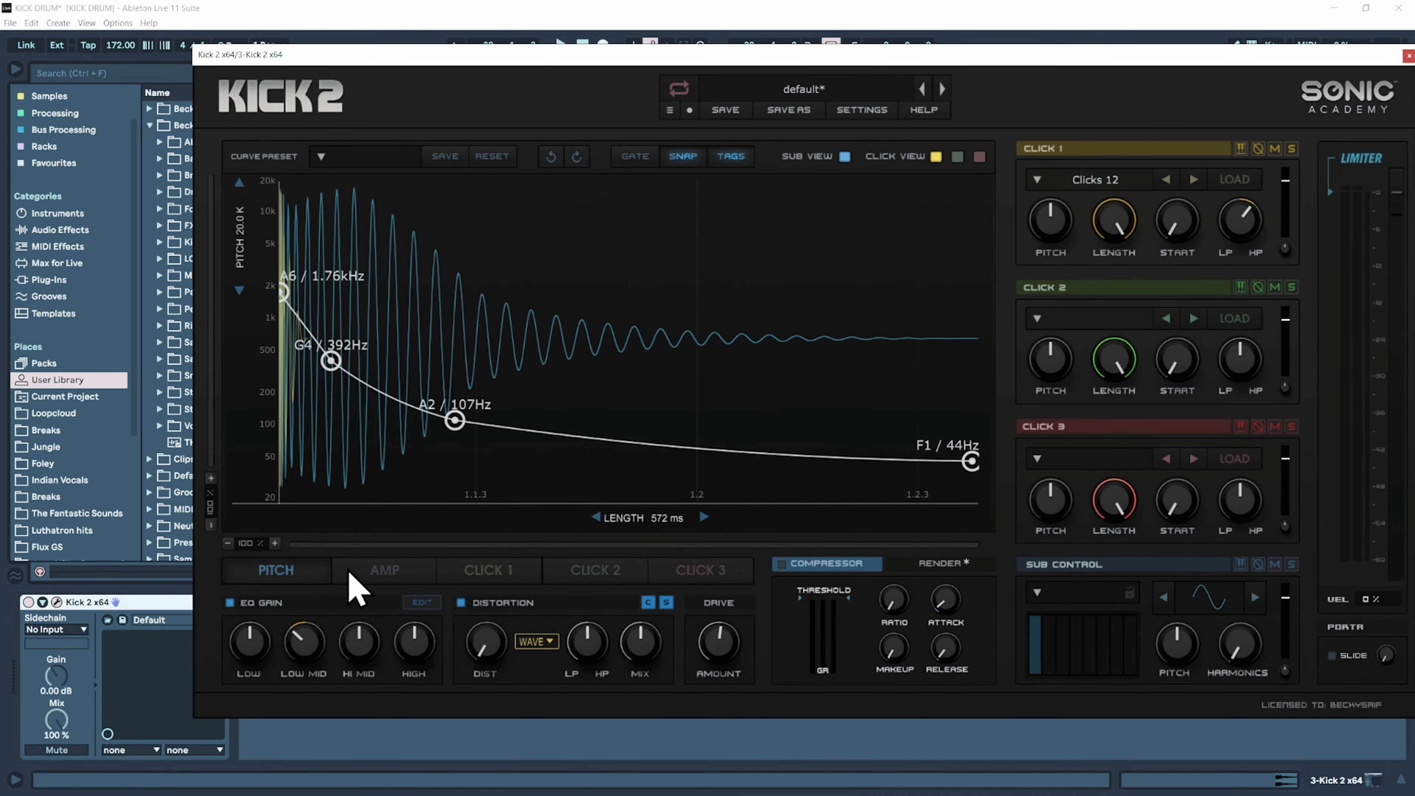
Compare the three click envelopes and shape Click 1's envelope with added nodes at about 0.87 and 0.23.
left_click(489, 571)
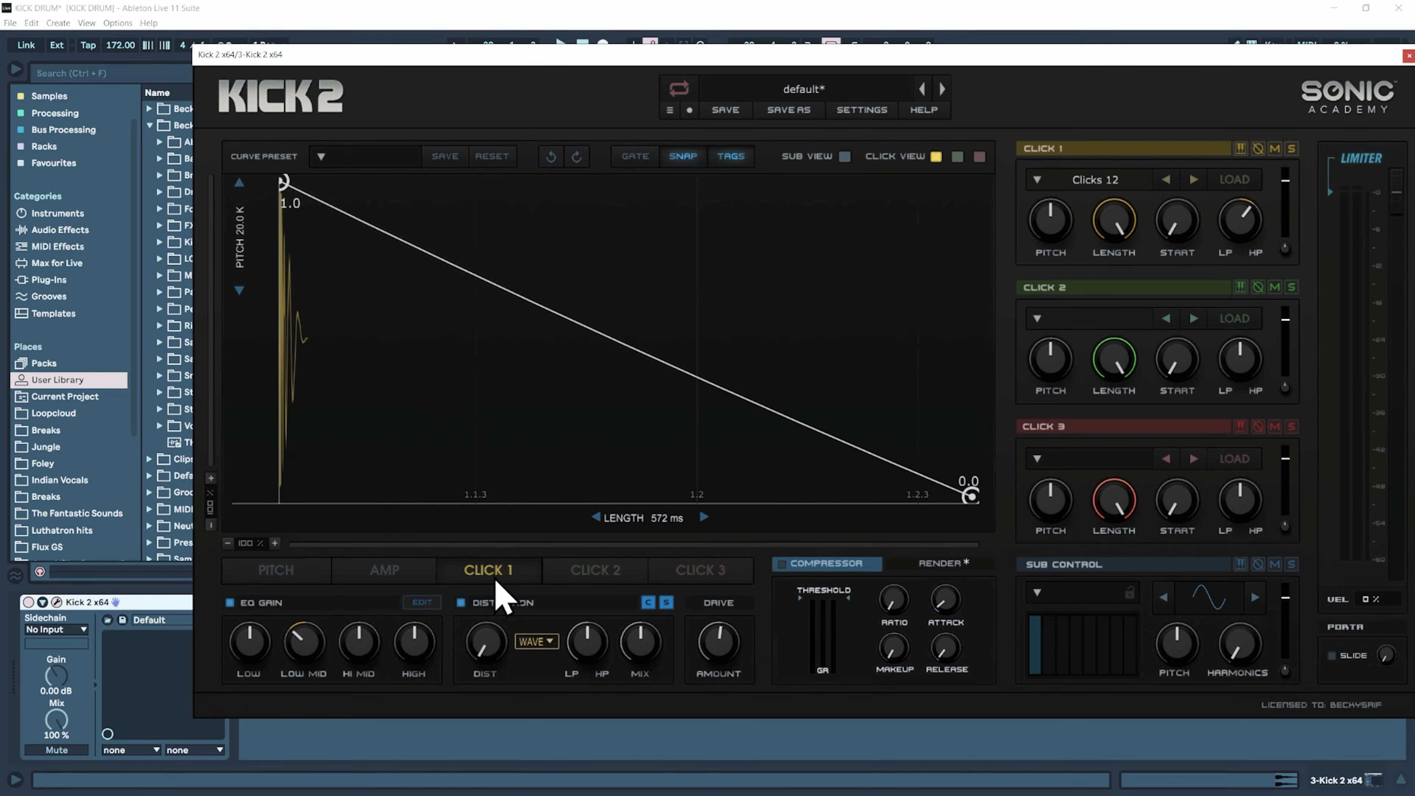
left_click(587, 591)
left_click(702, 579)
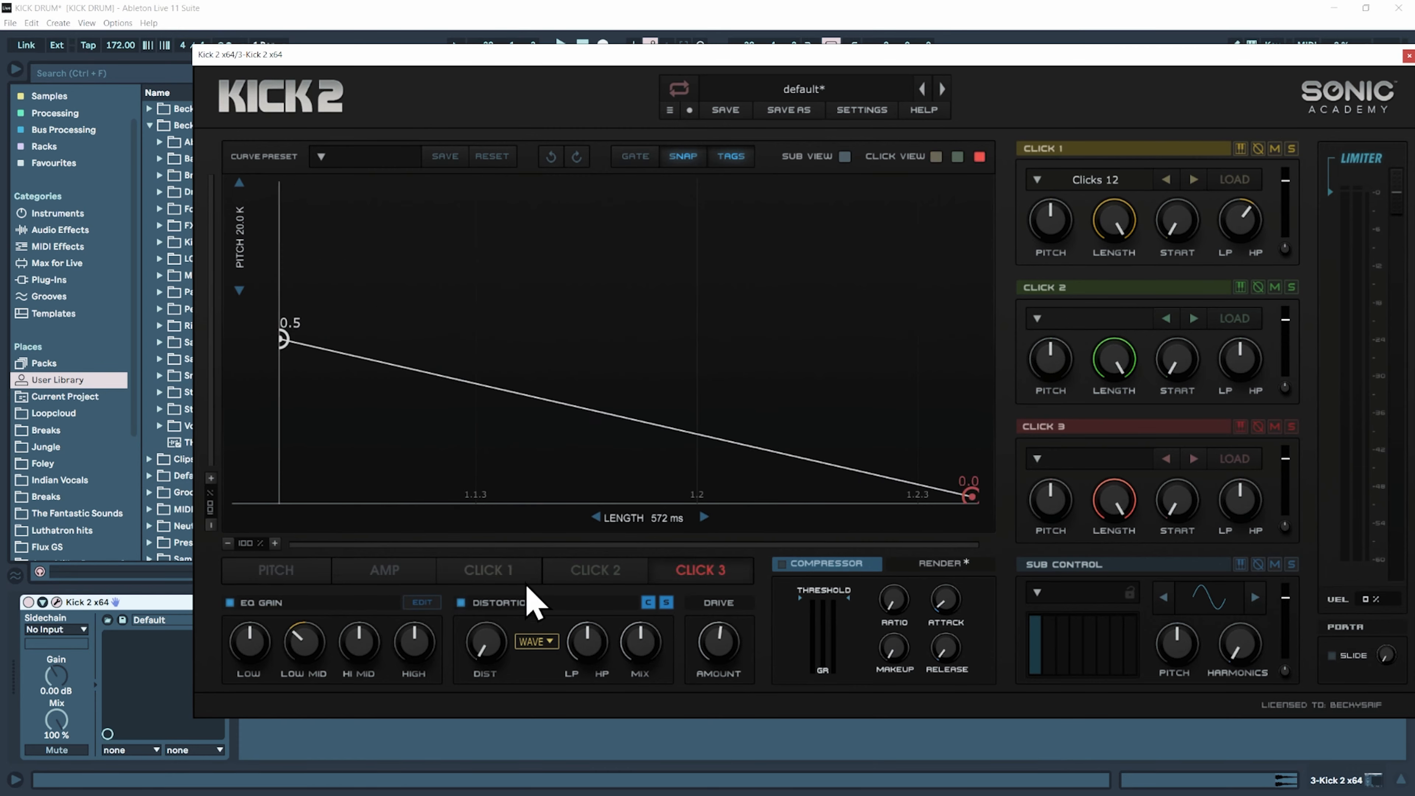
left_click(490, 579)
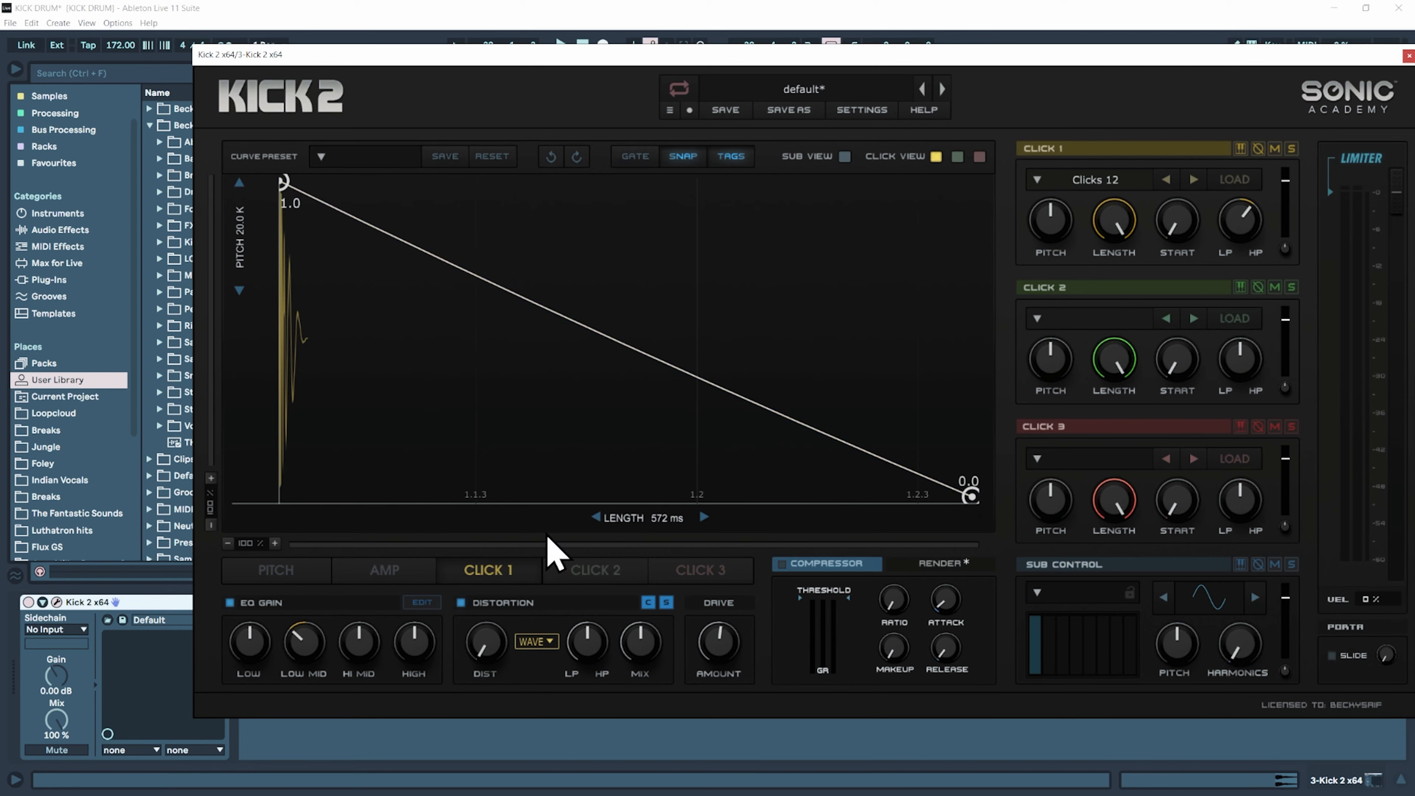
left_click_drag(816, 455, 594, 475)
left_click_drag(490, 392, 524, 222)
left_click_drag(600, 481, 776, 435)
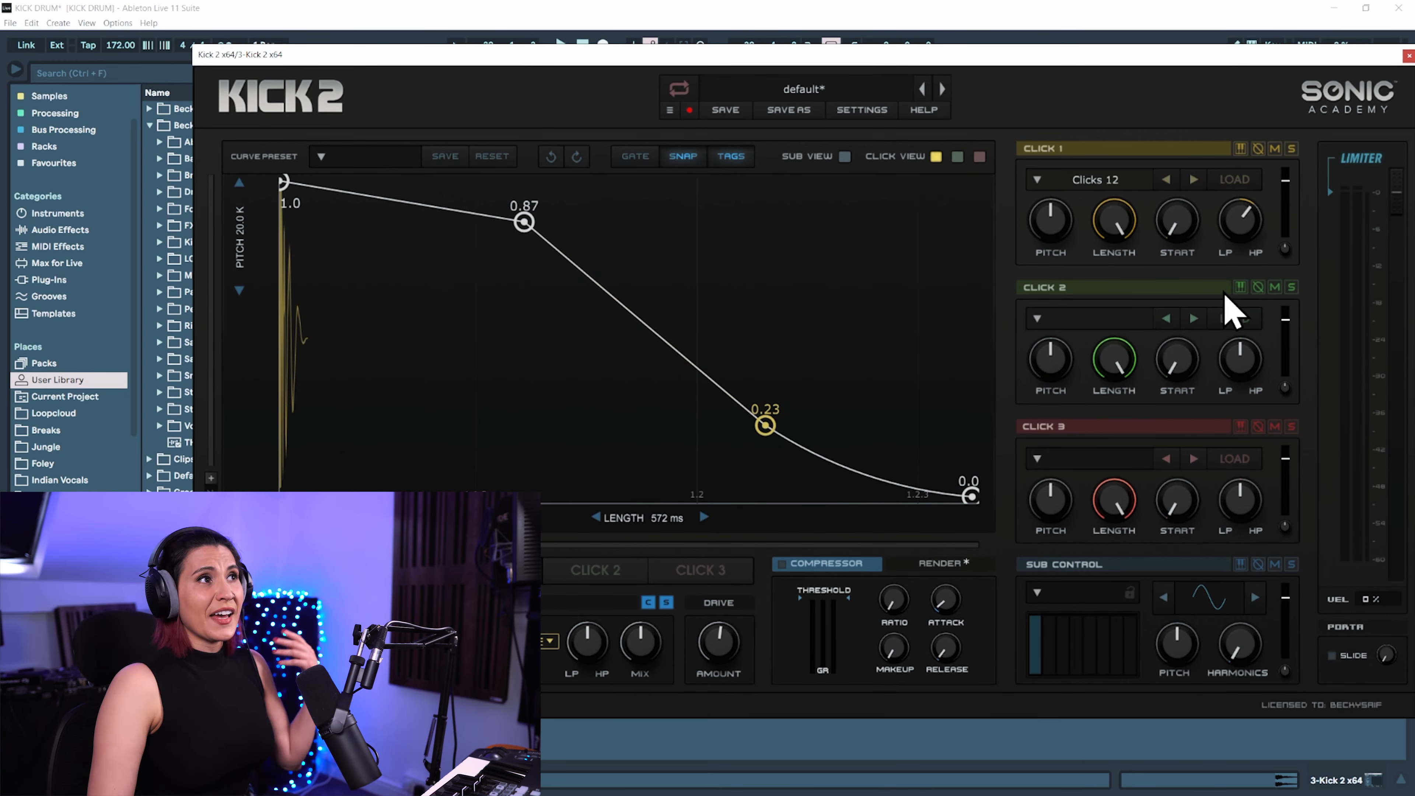
Try several factory presets from the Hard category in Click 1, including Hard 05 and Hard 07, and close the preset browser.
left_click(1116, 182)
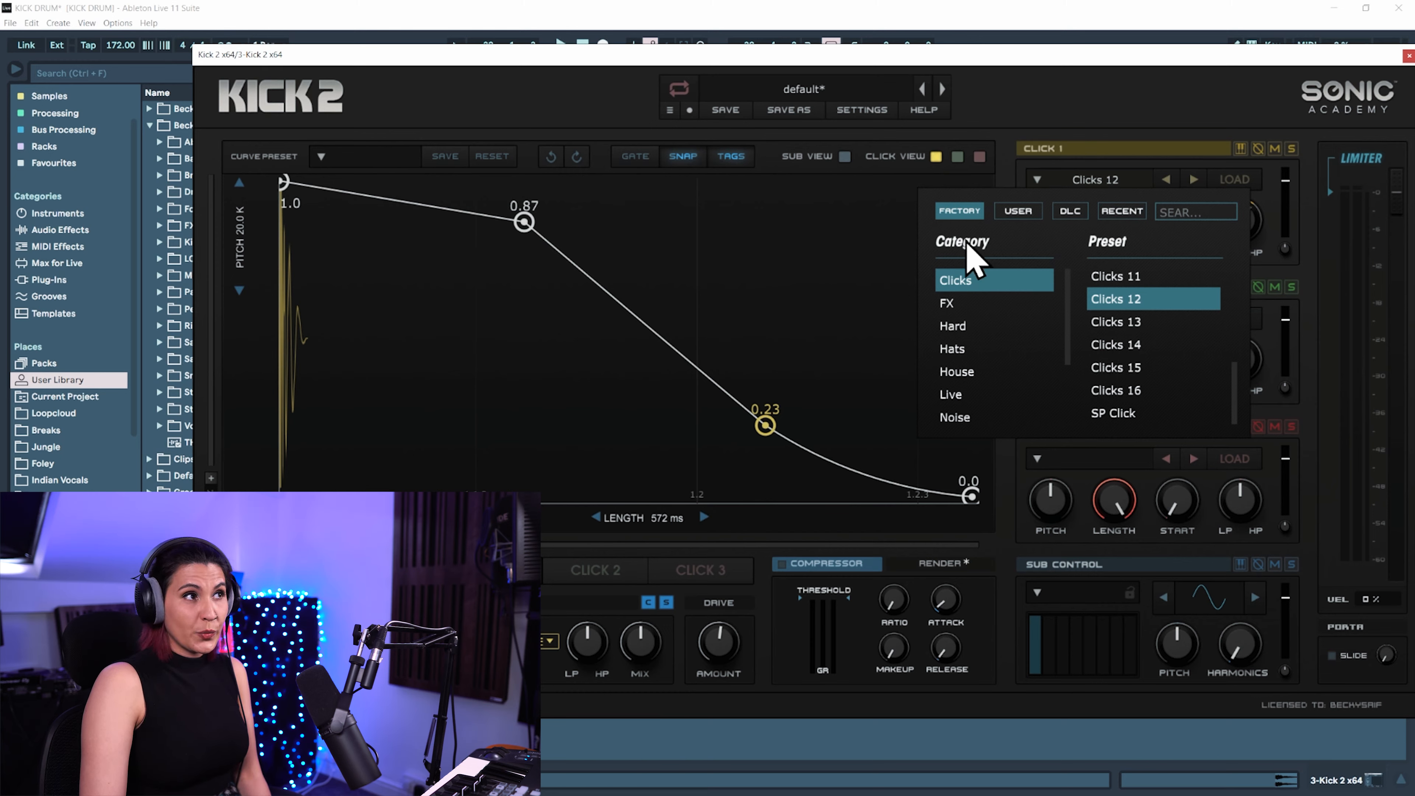
left_click(963, 328)
left_click(1108, 323)
left_click(1119, 369)
left_click(1121, 391)
left_click(1136, 278)
left_click(1137, 369)
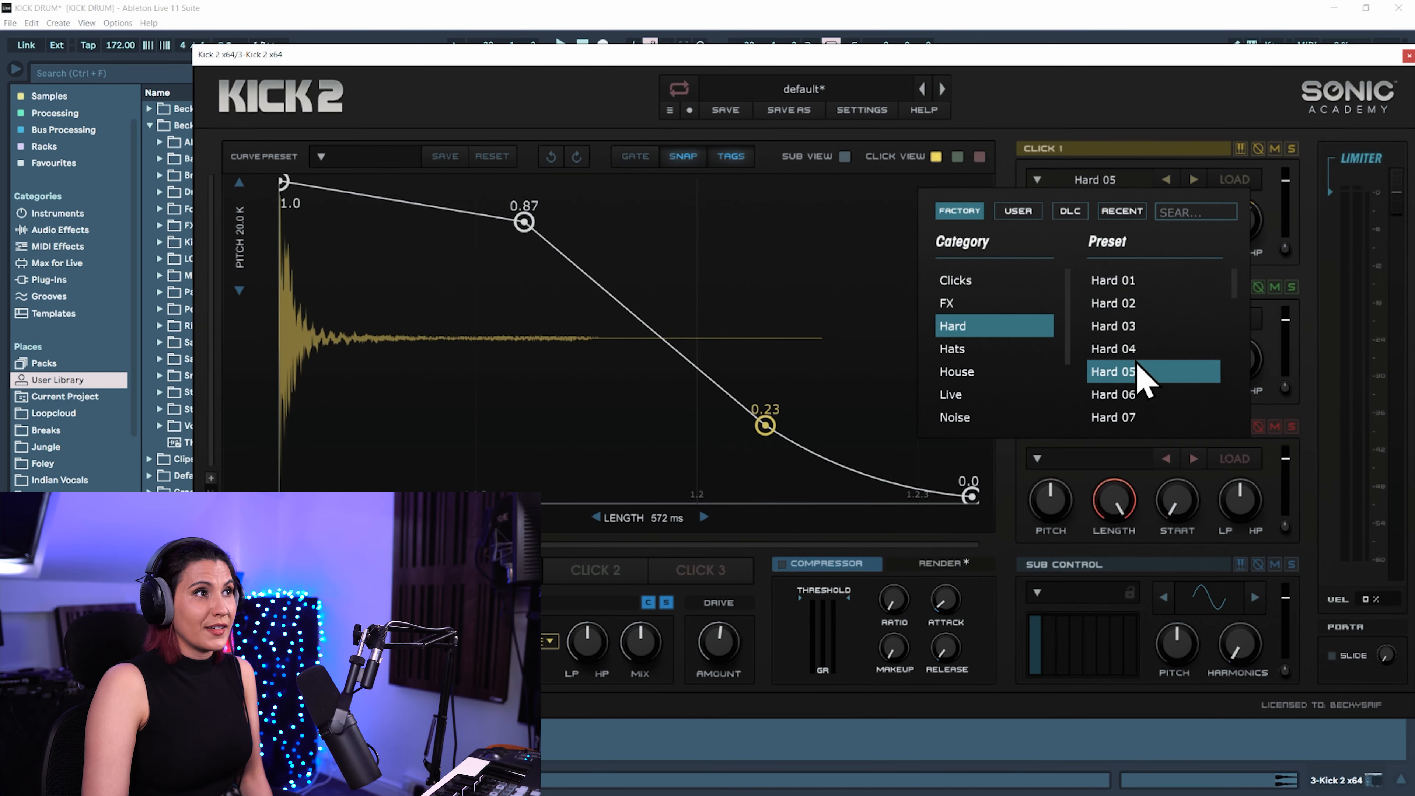
left_click(1114, 415)
left_click(1010, 373)
left_click(982, 282)
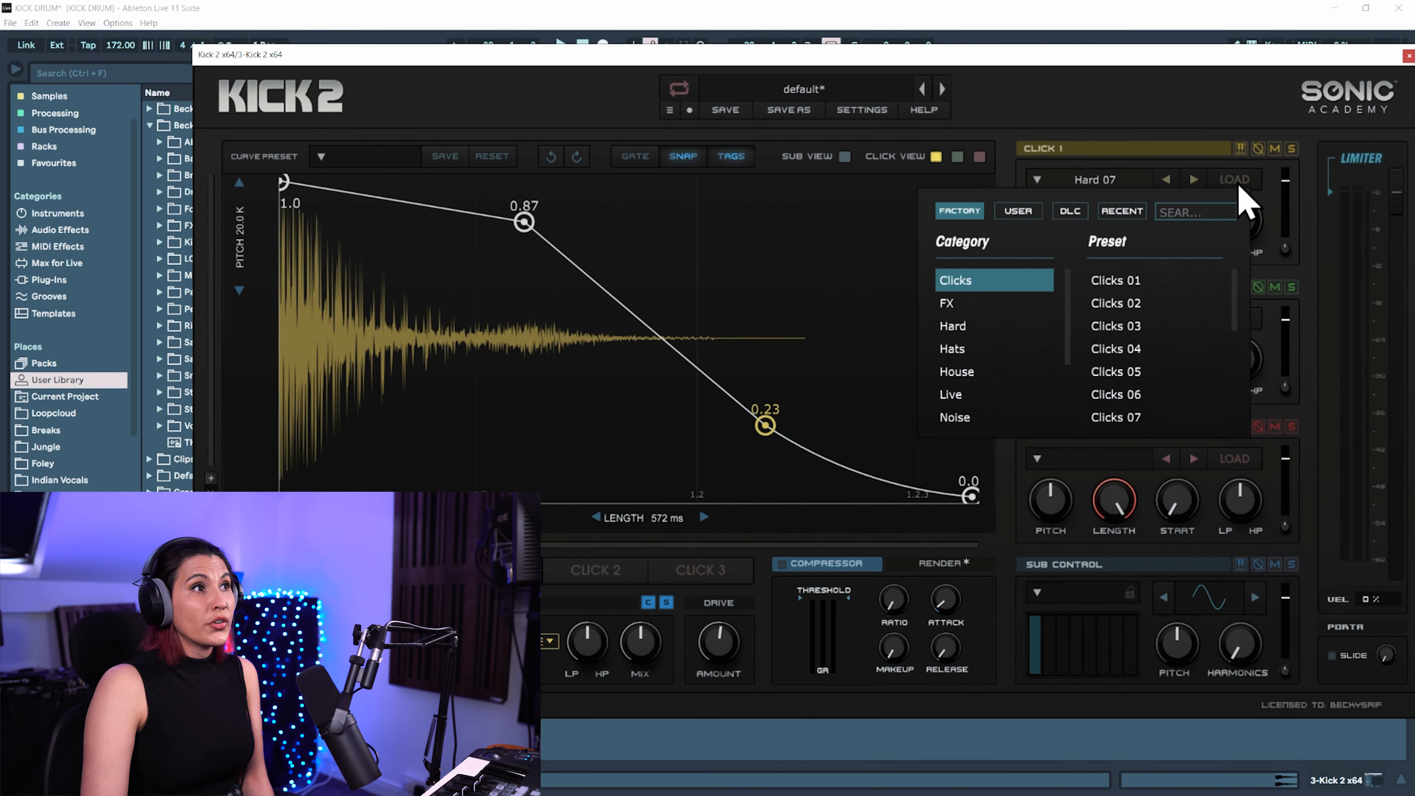
left_click(1210, 173)
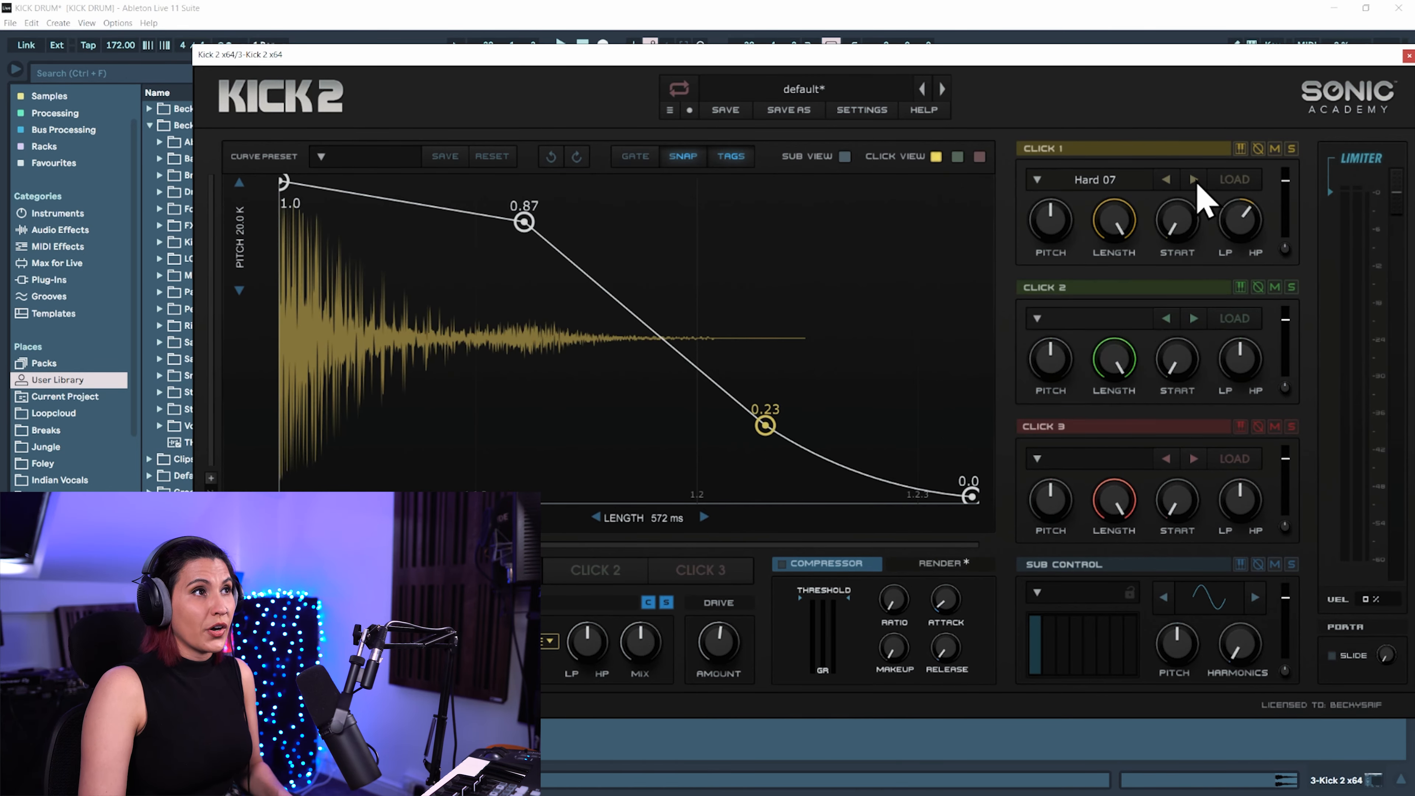
Step Click 1 through the following Hard presets to Hard 14 during playback.
left_click(1195, 181)
left_click(1195, 182)
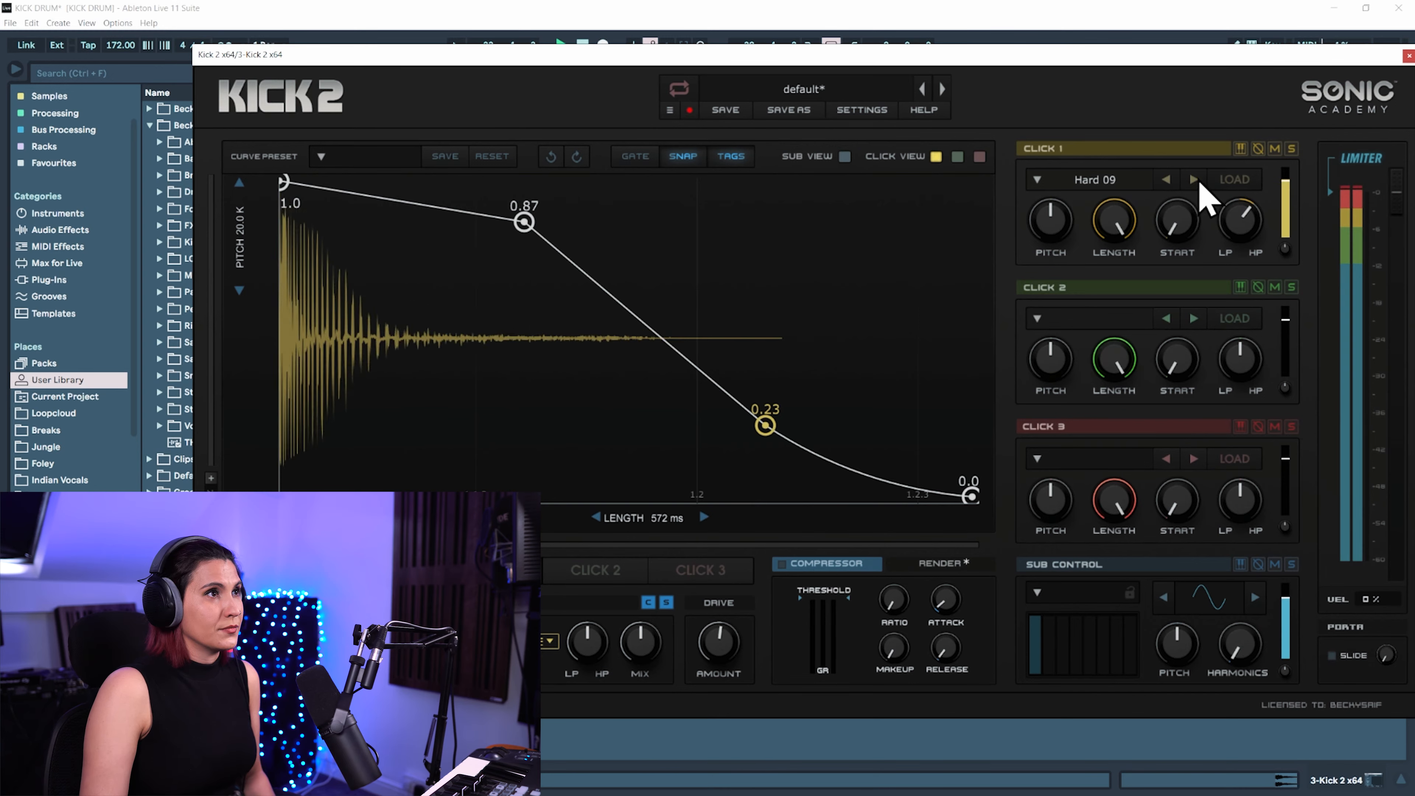
left_click(1195, 181)
left_click(1195, 181)
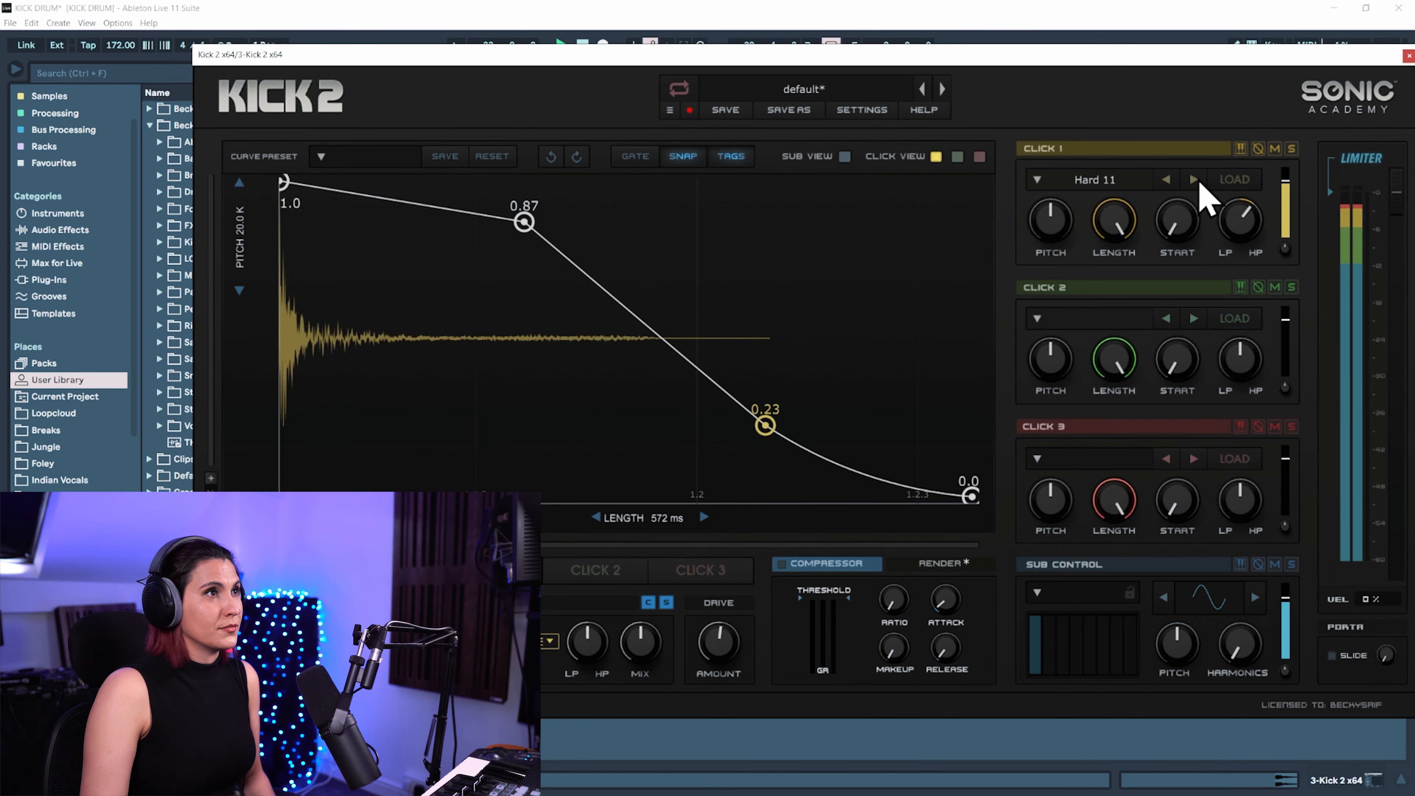
left_click(1195, 181)
left_click(1196, 181)
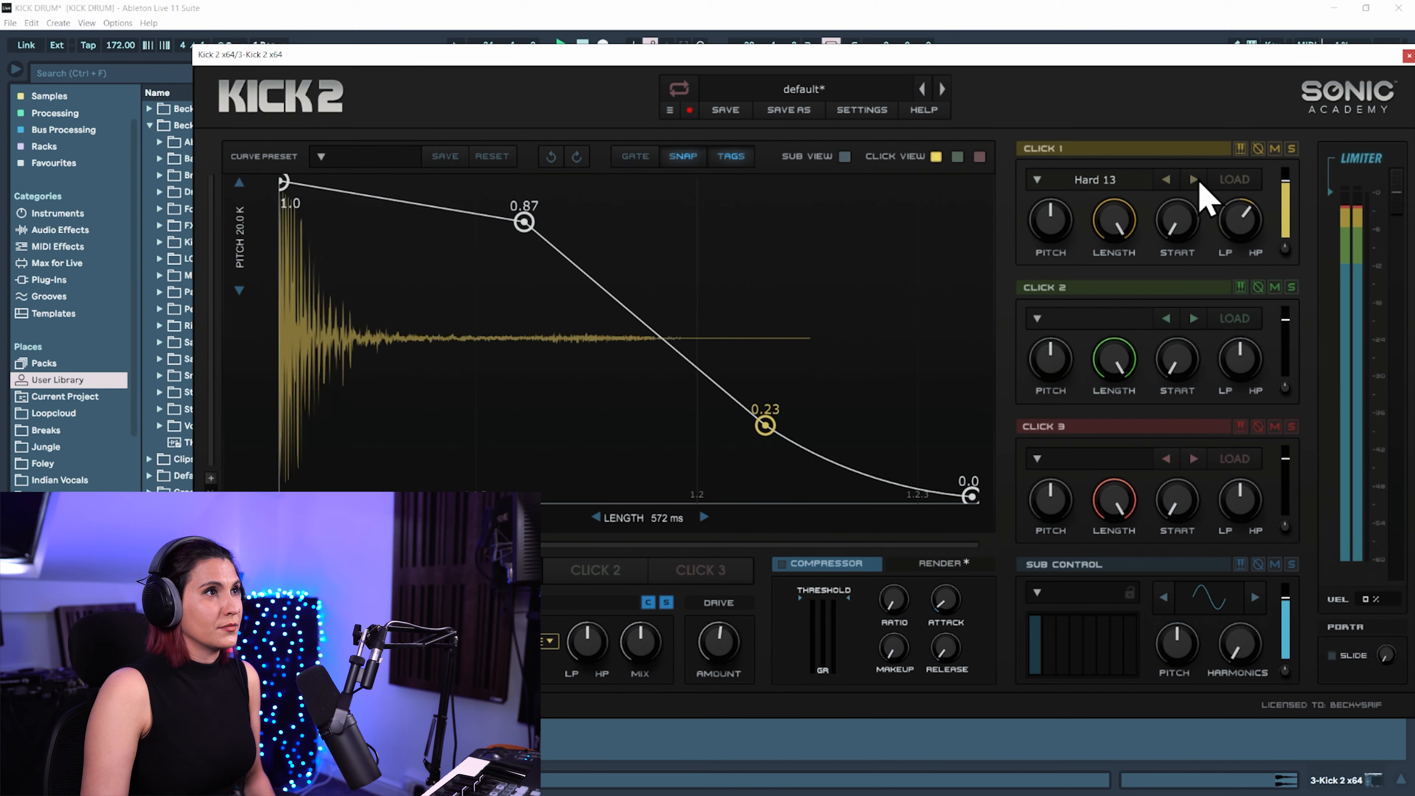
left_click(1195, 182)
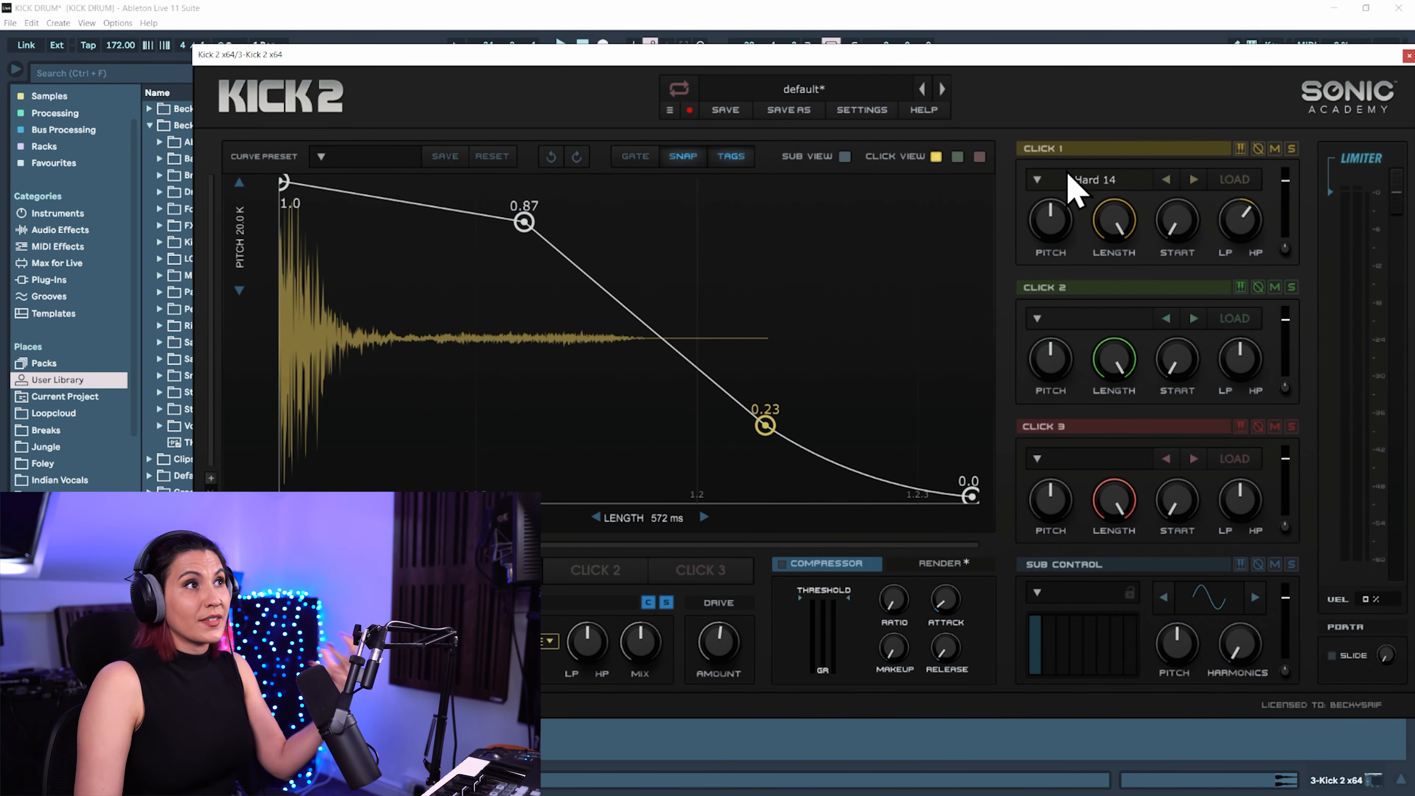
Browse the remaining factory click categories, close the list, and turn Click 1's filter slightly further toward high-pass.
left_click(1109, 180)
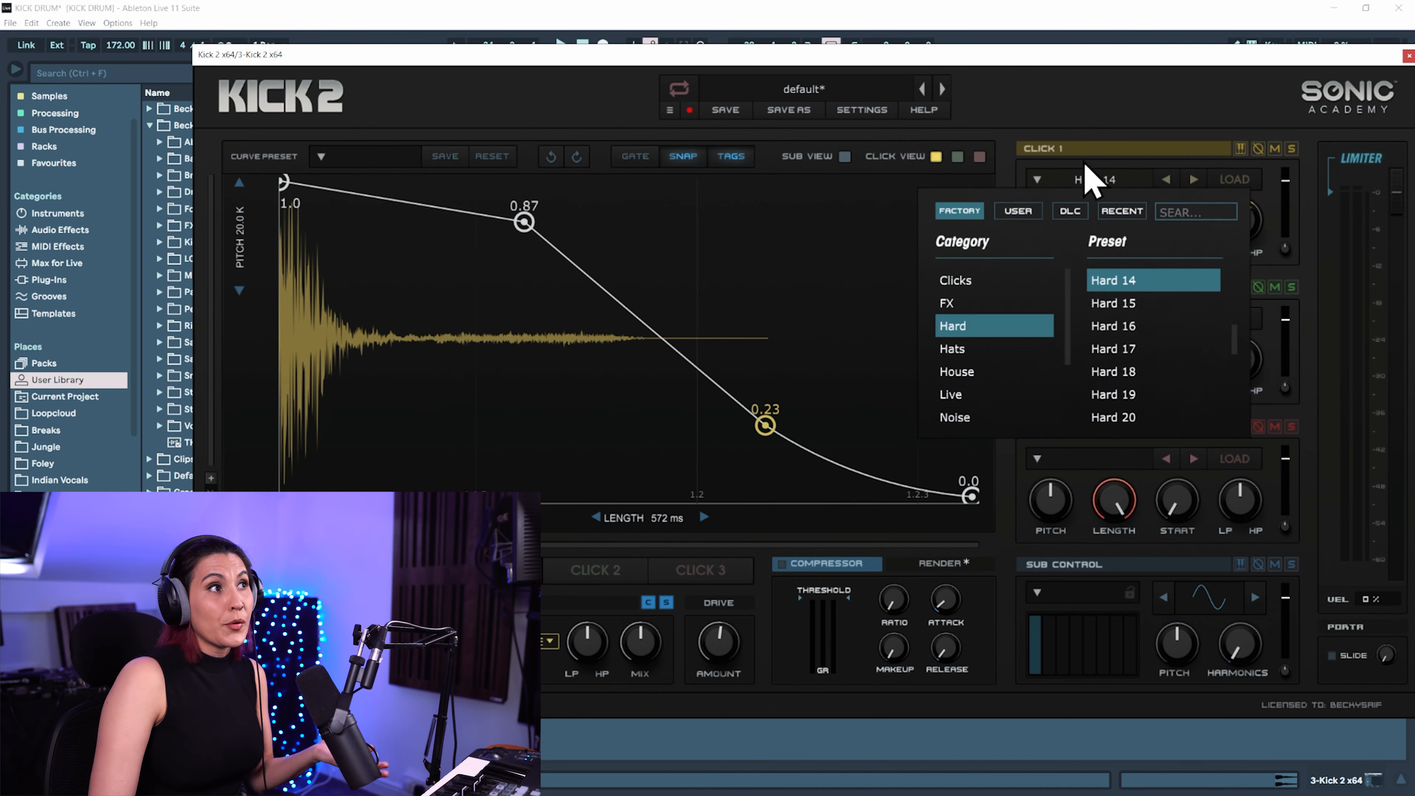
scroll(972, 276, "down", 2)
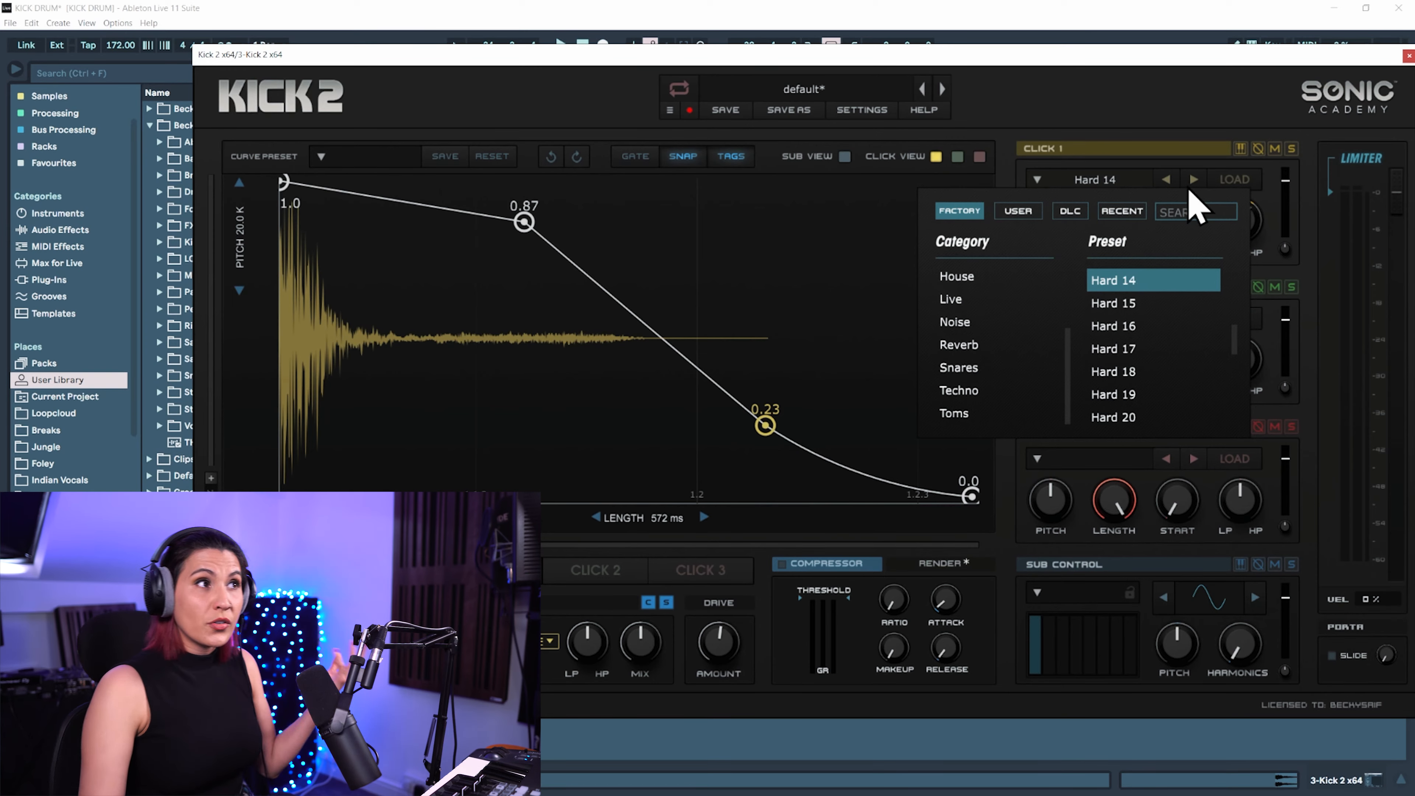
left_click(1202, 107)
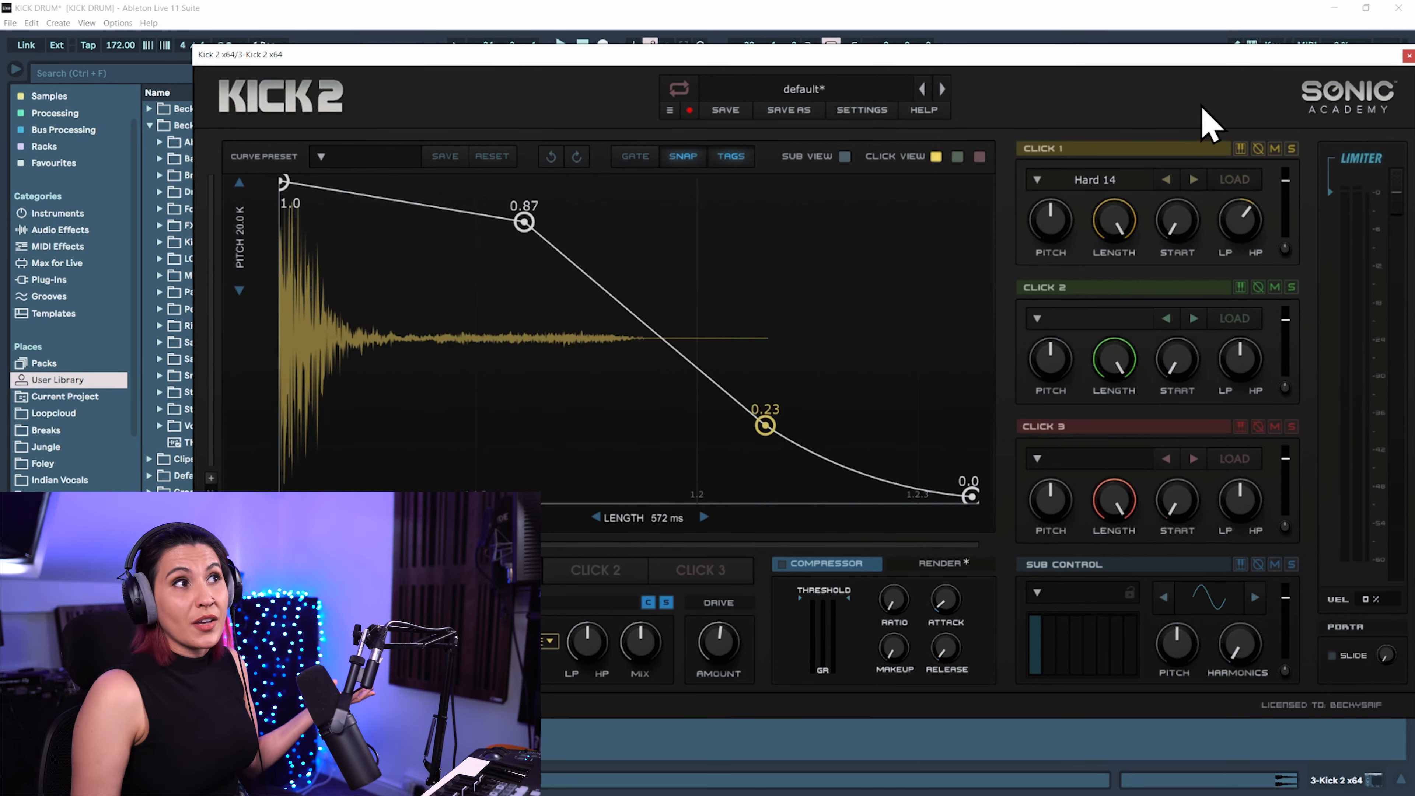
mouse_move(1239, 223)
left_mouse_down()
mouse_move(1242, 245)
mouse_move(1254, 229)
left_mouse_up()
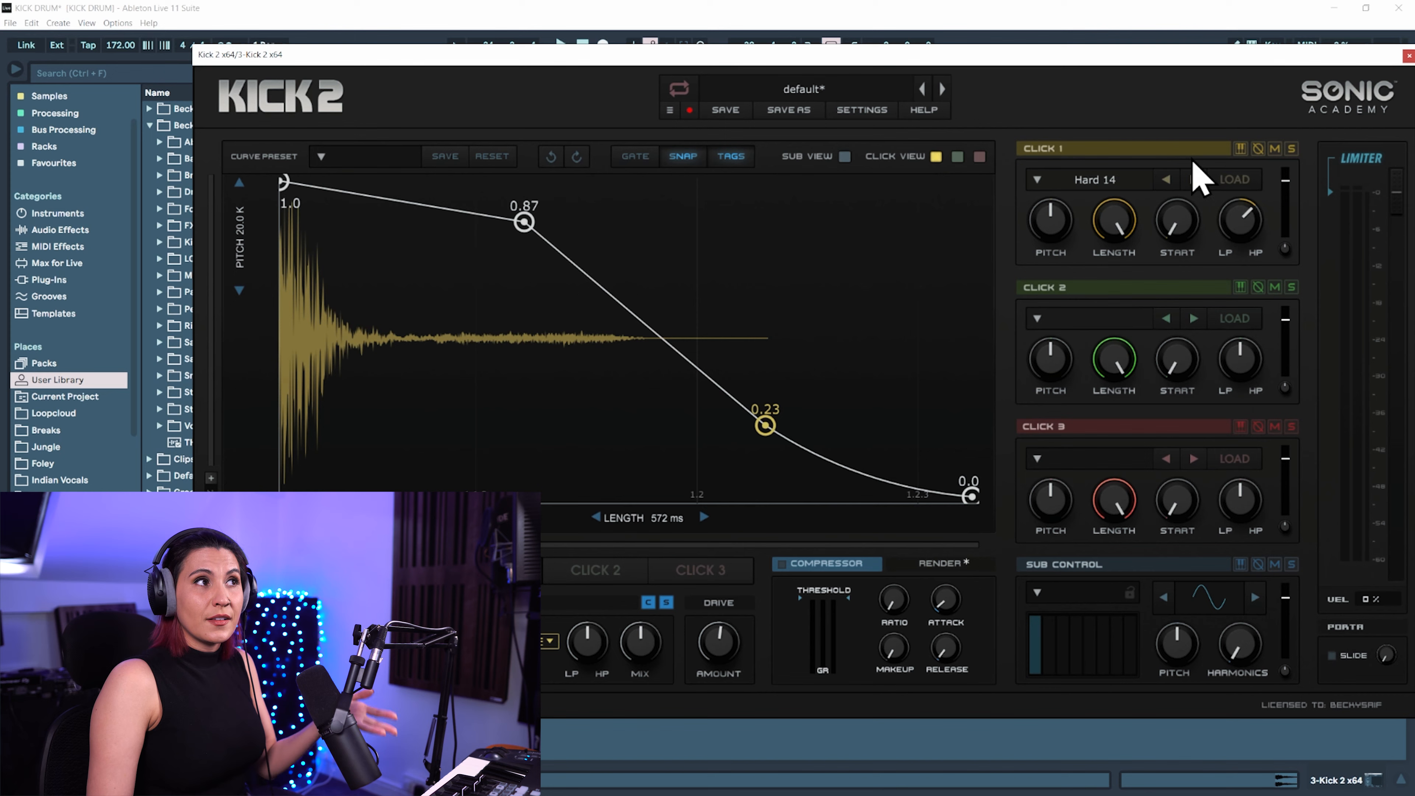
Load the THINK BREAK WAV sample from the user library's samples folder into Click 1 and audition it.
left_click(1246, 181)
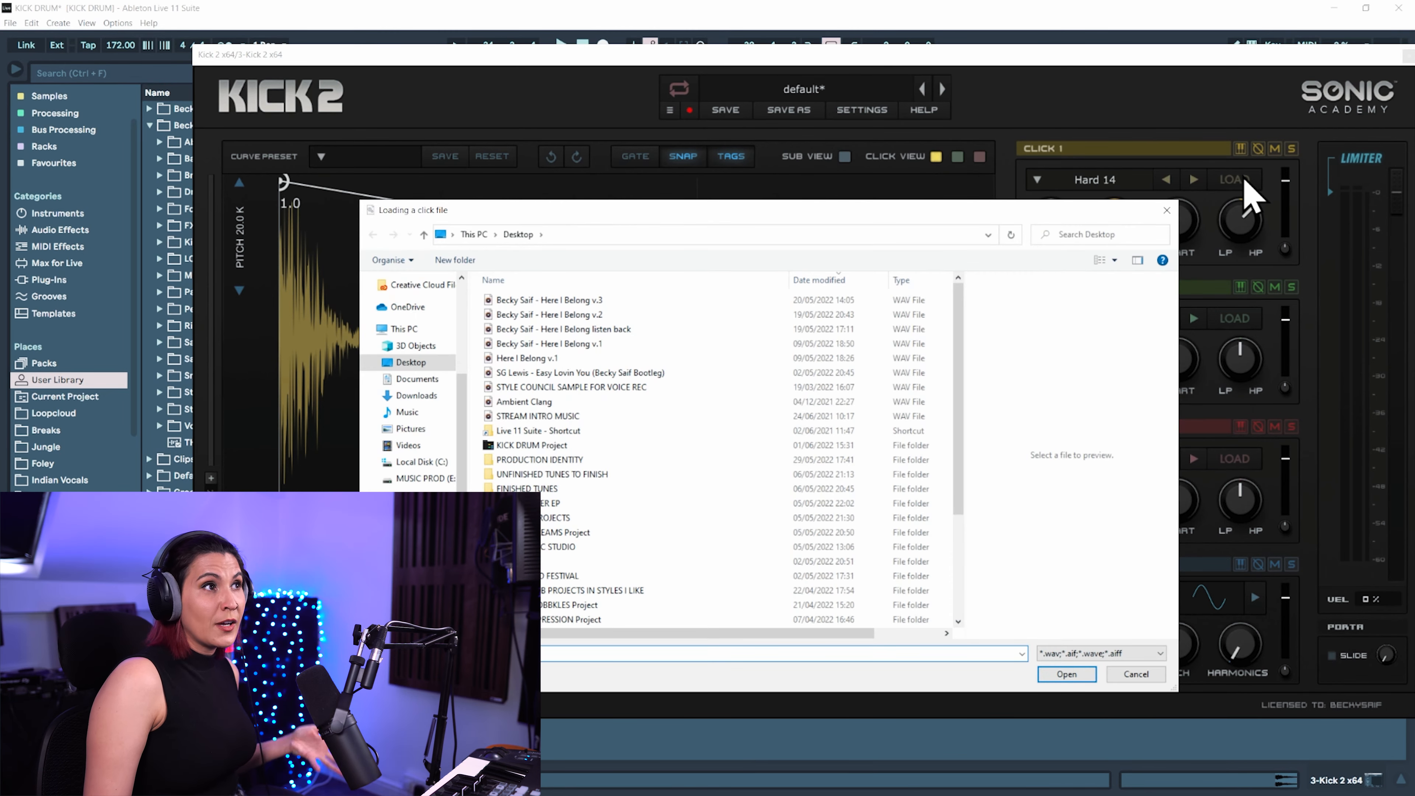
left_click(421, 380)
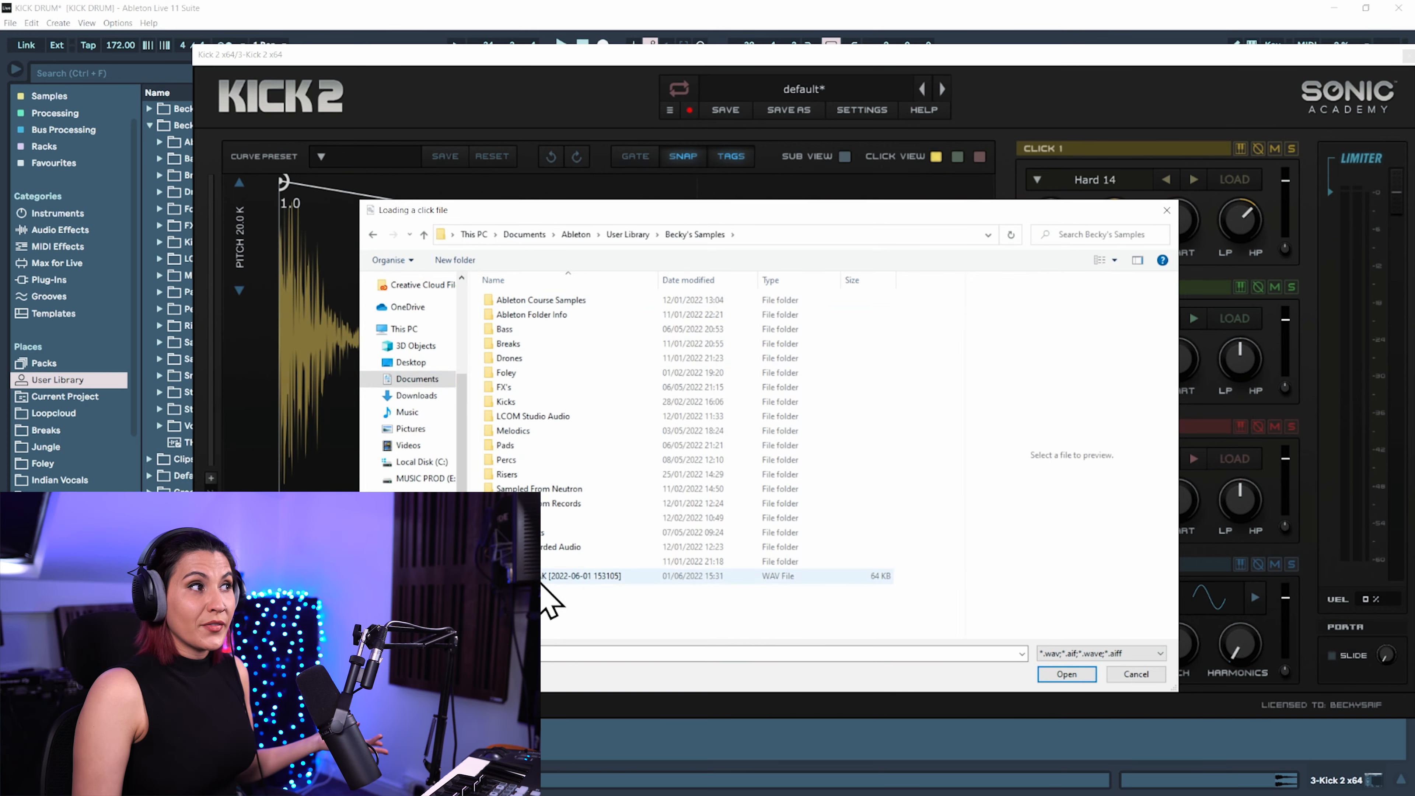
left_click(544, 578)
left_click(1061, 675)
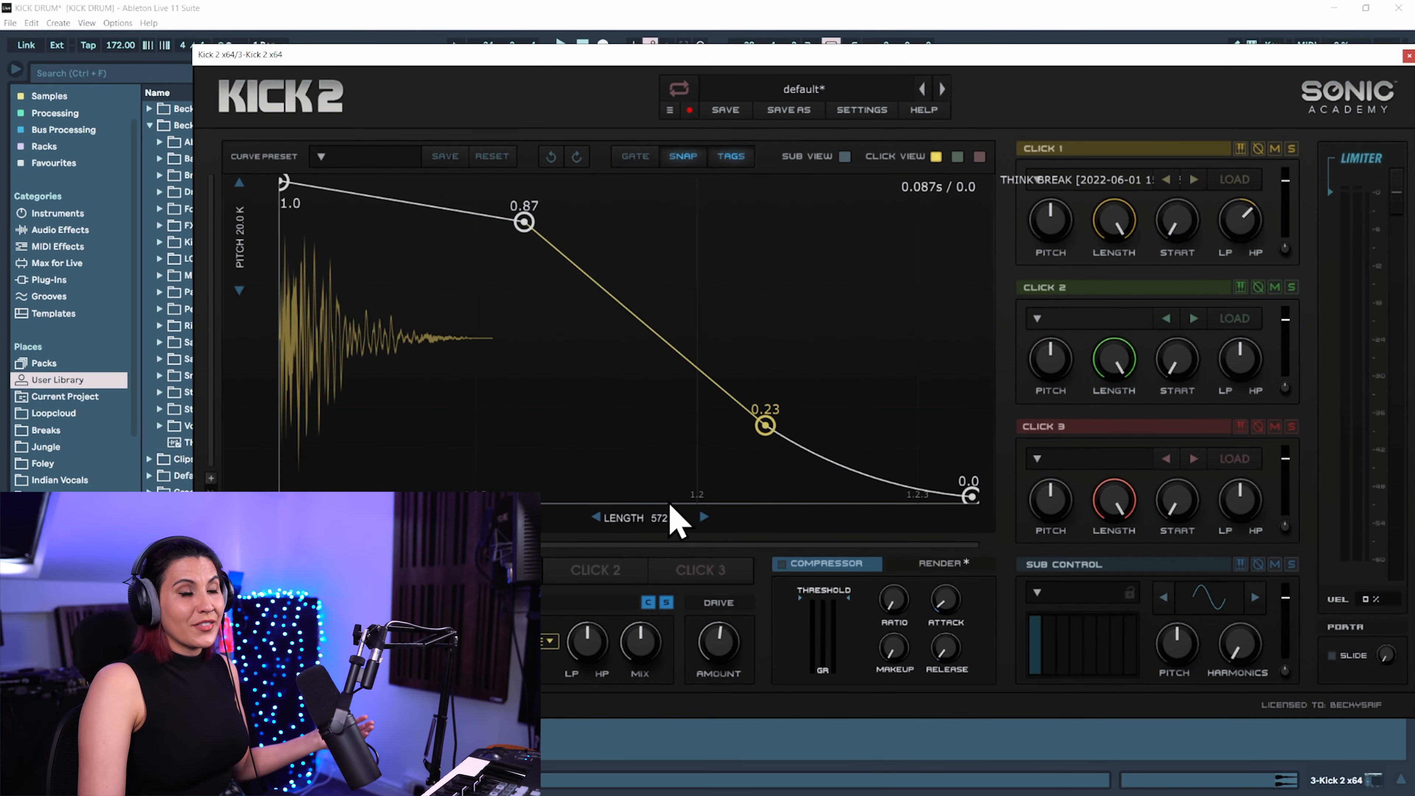
key("space")
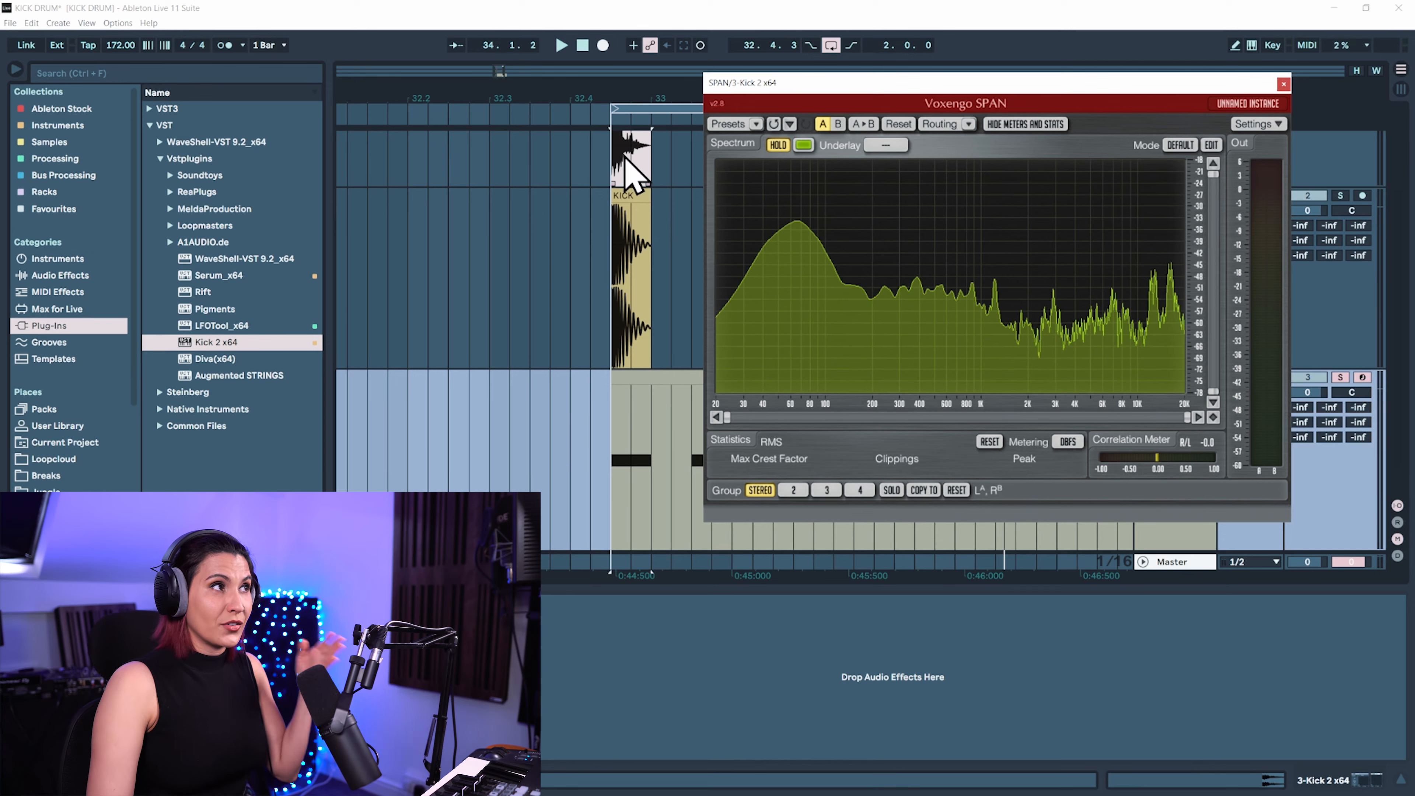
Reopen the Kick 2 plugin window from the device chain and toggle its EQ section off and back on.
scroll(623, 161, "up", 1)
left_click(48, 606)
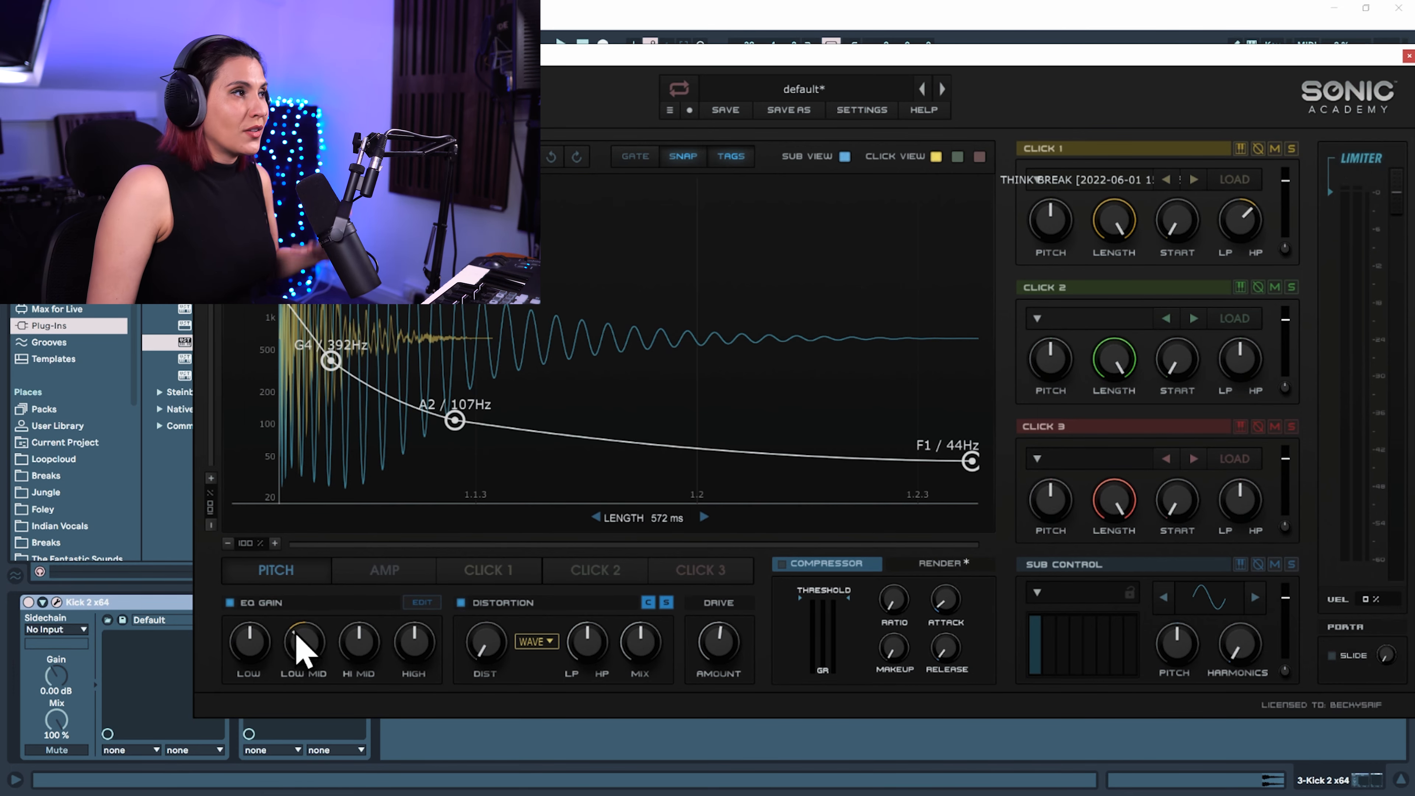
left_click_drag(297, 635, 306, 646)
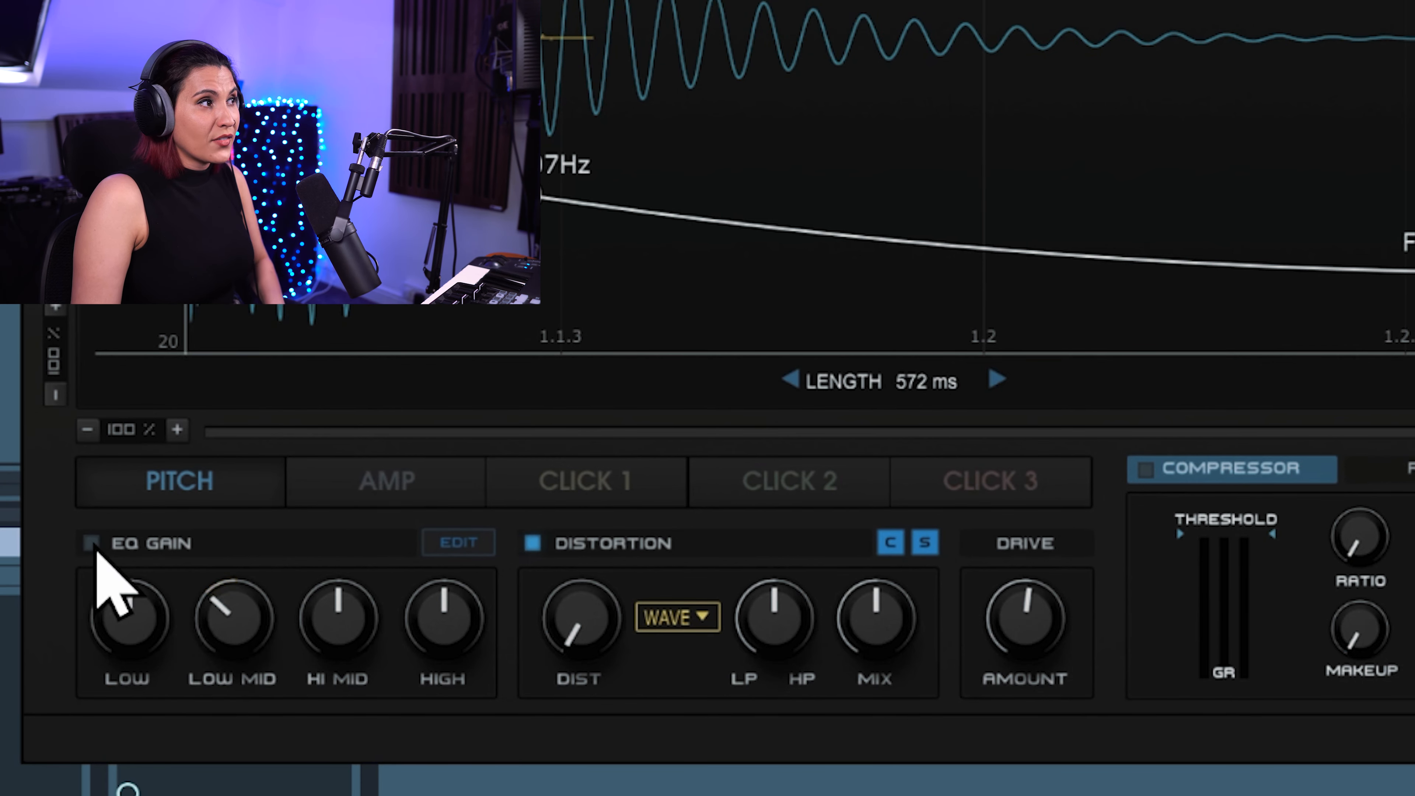
left_click(91, 543)
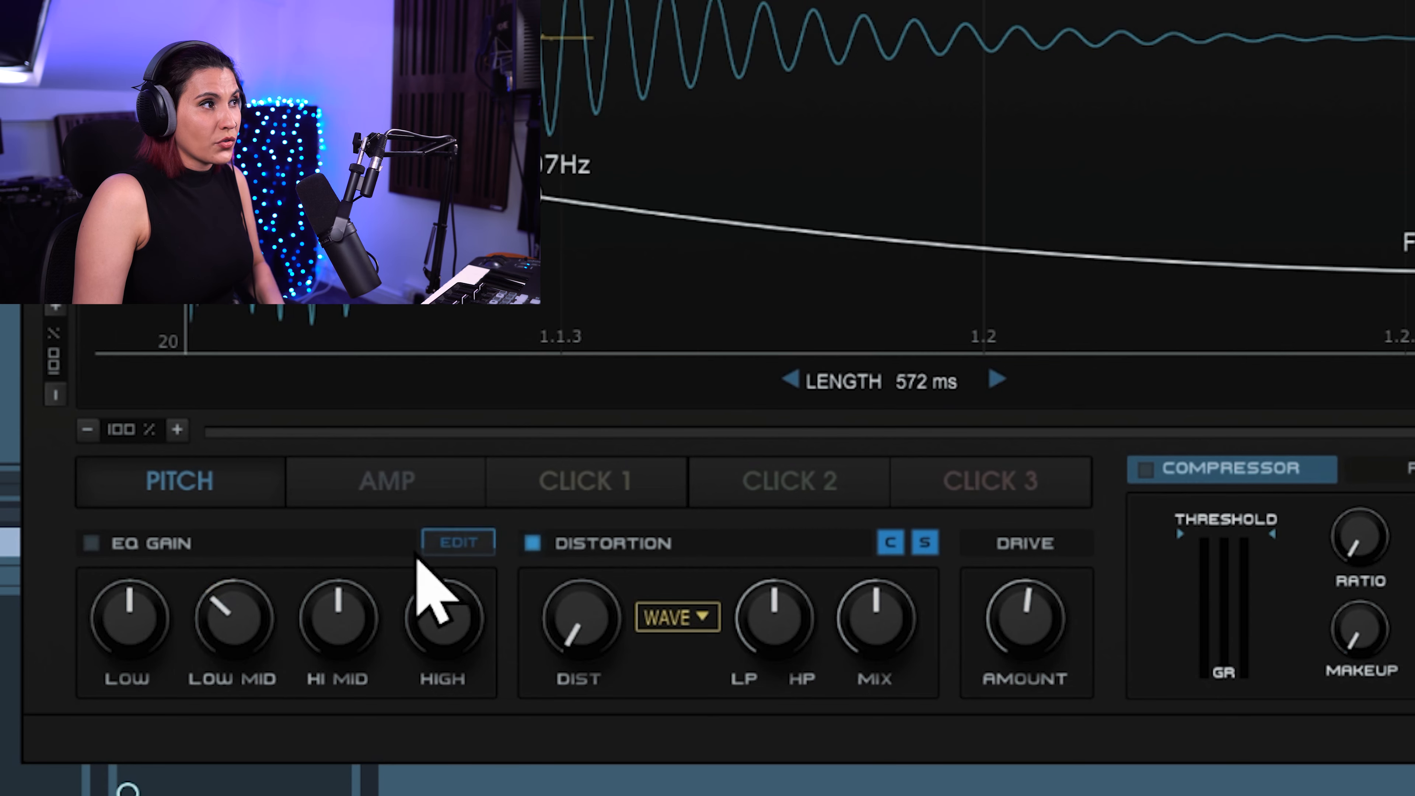
left_click(91, 544)
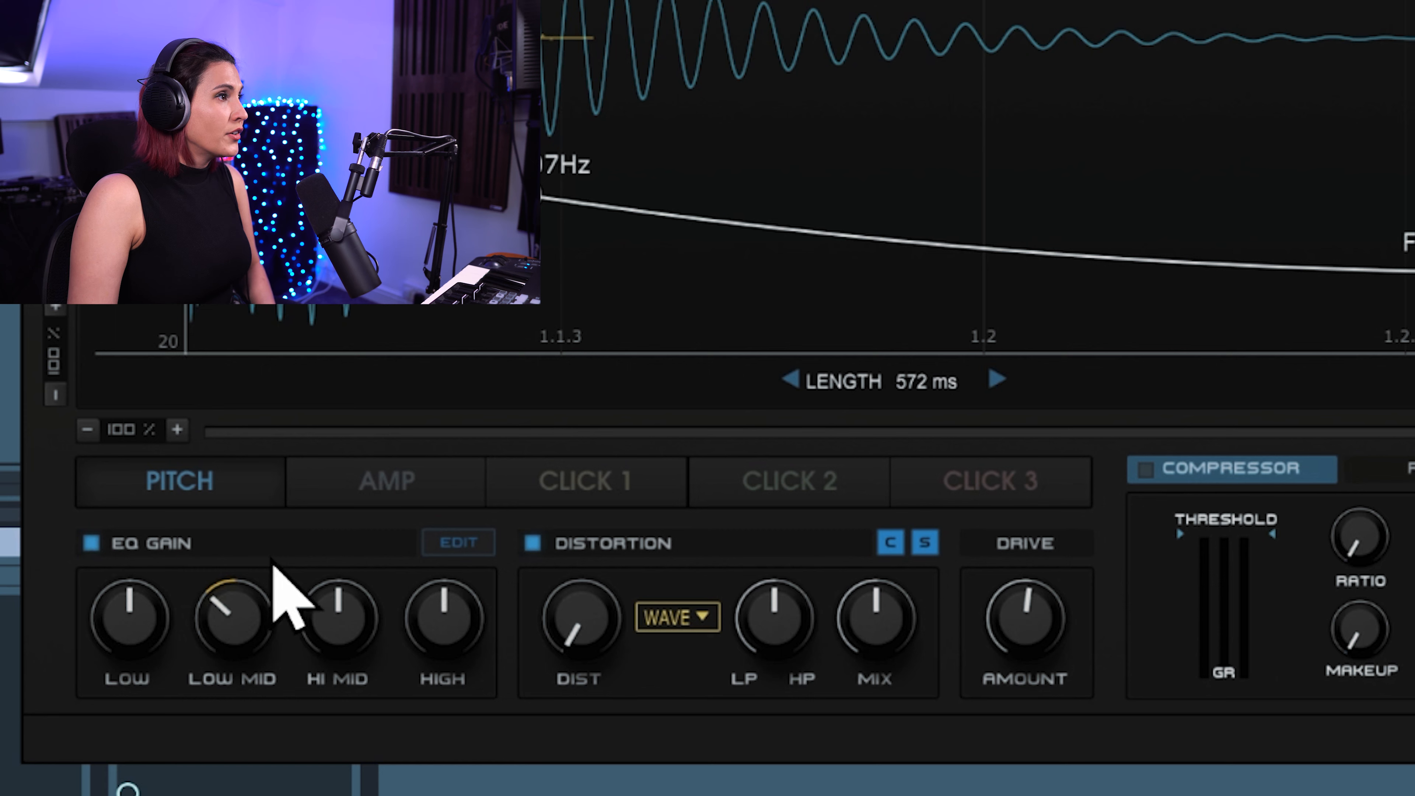
left_click(96, 545)
Adjust the four EQ gain knobs, boosting the low band to about 7.4 dB and returning the other bands near centre.
left_click_drag(245, 594, 266, 541)
left_click_drag(337, 580, 348, 559)
left_click_drag(445, 583, 457, 628)
left_click_drag(138, 625, 136, 583)
left_click_drag(248, 609, 257, 675)
left_click_drag(317, 627, 324, 704)
left_click_drag(453, 639, 444, 604)
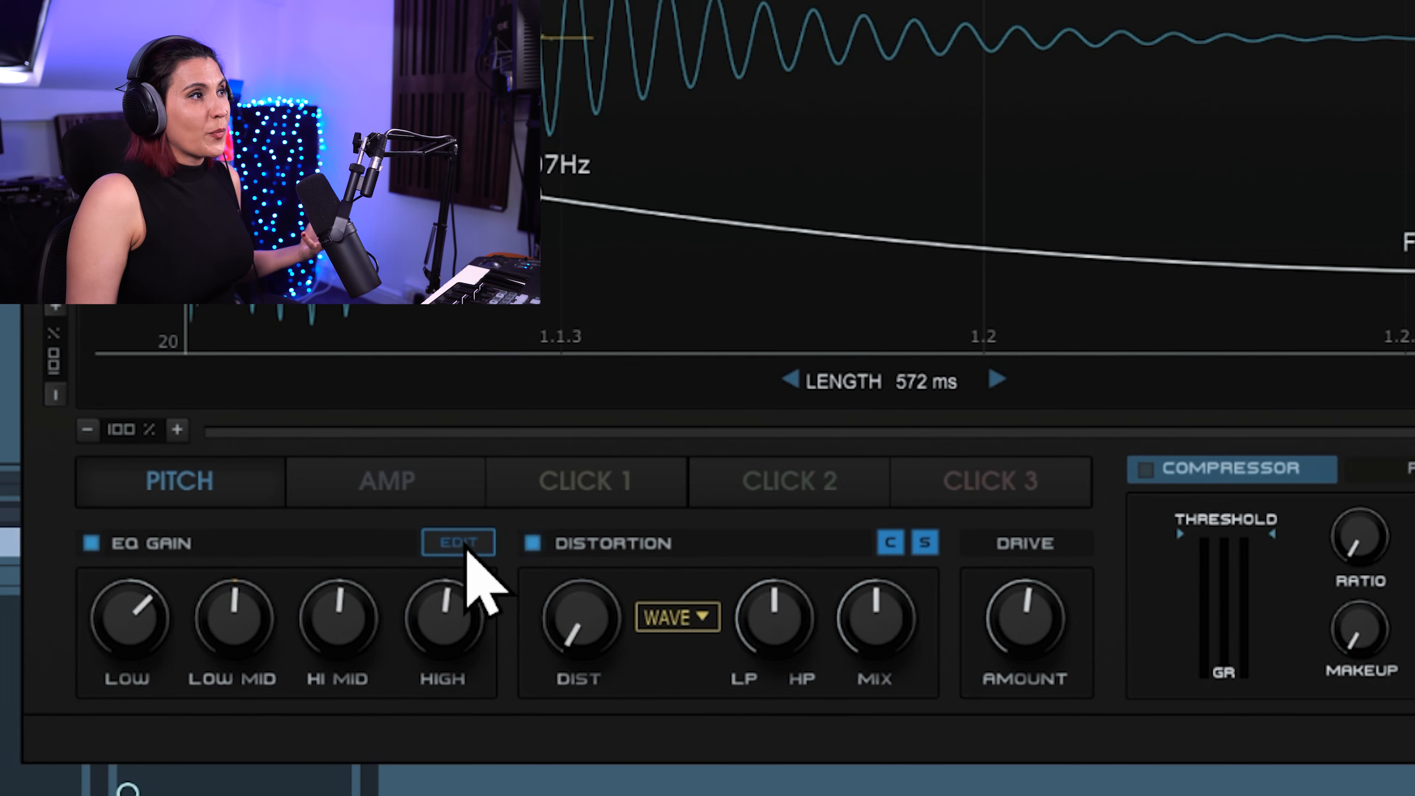
In the EQ editor, enable the hi-mid and high bands and boost them about 5.9 dB at 819 Hz and 10.8 dB at 4604 Hz.
left_click(458, 543)
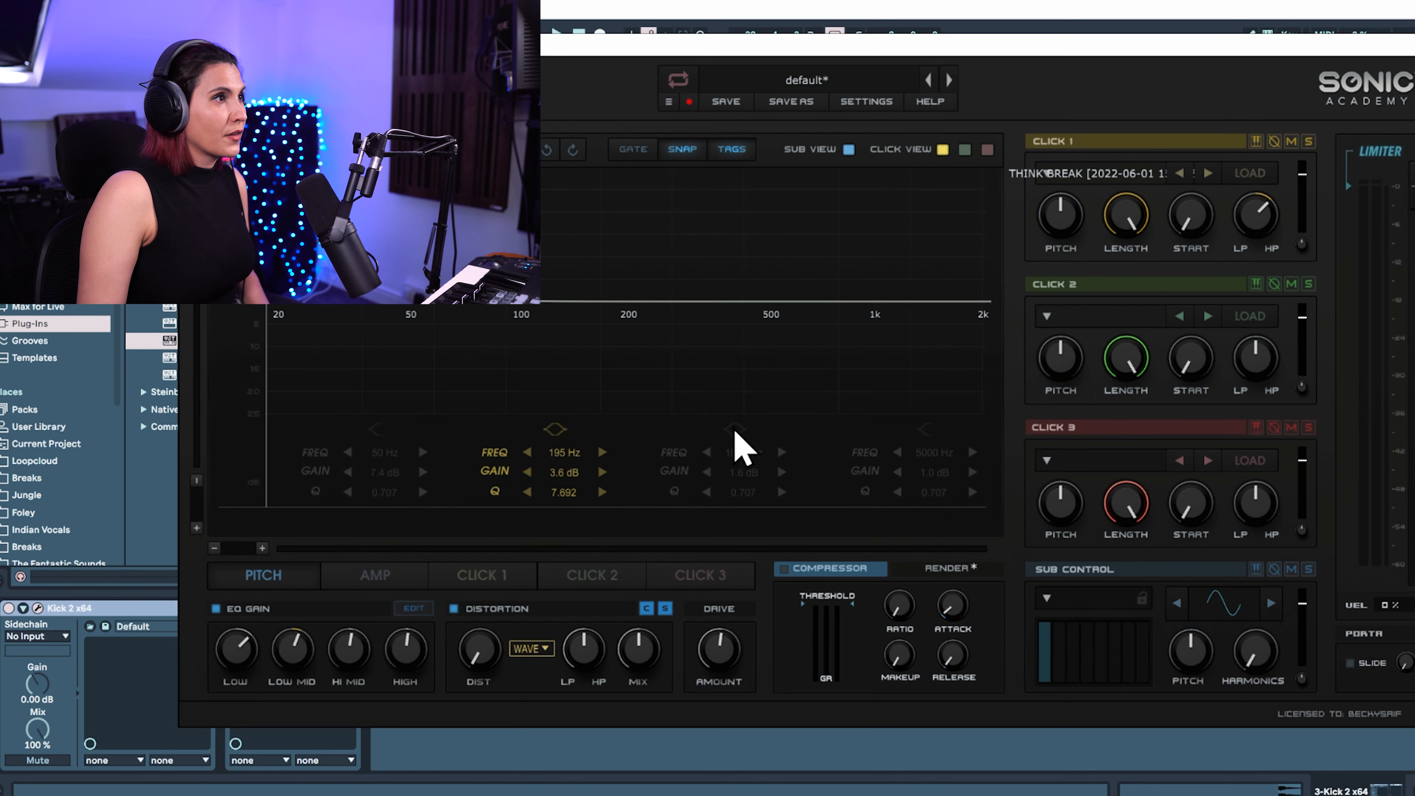
left_click(734, 430)
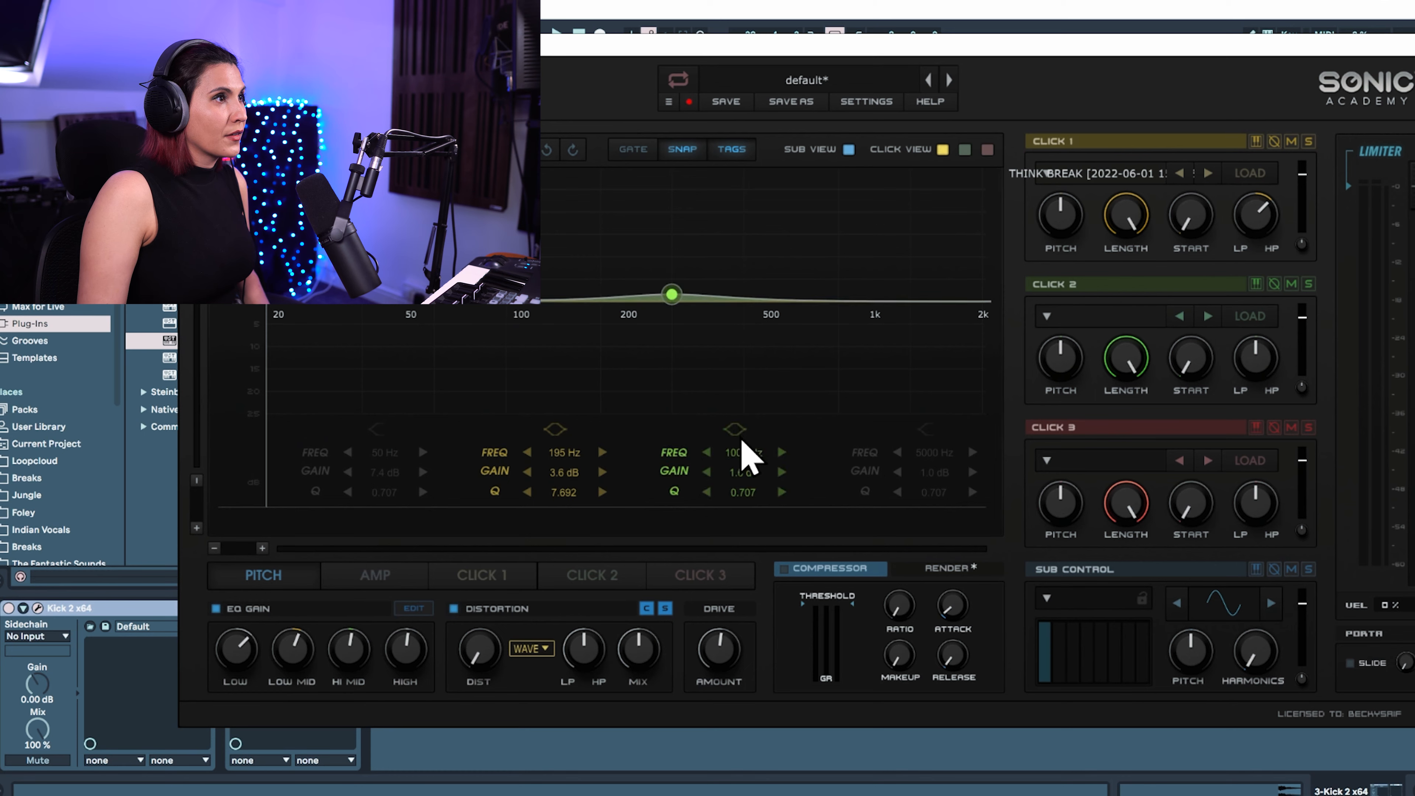
left_click_drag(674, 296, 672, 260)
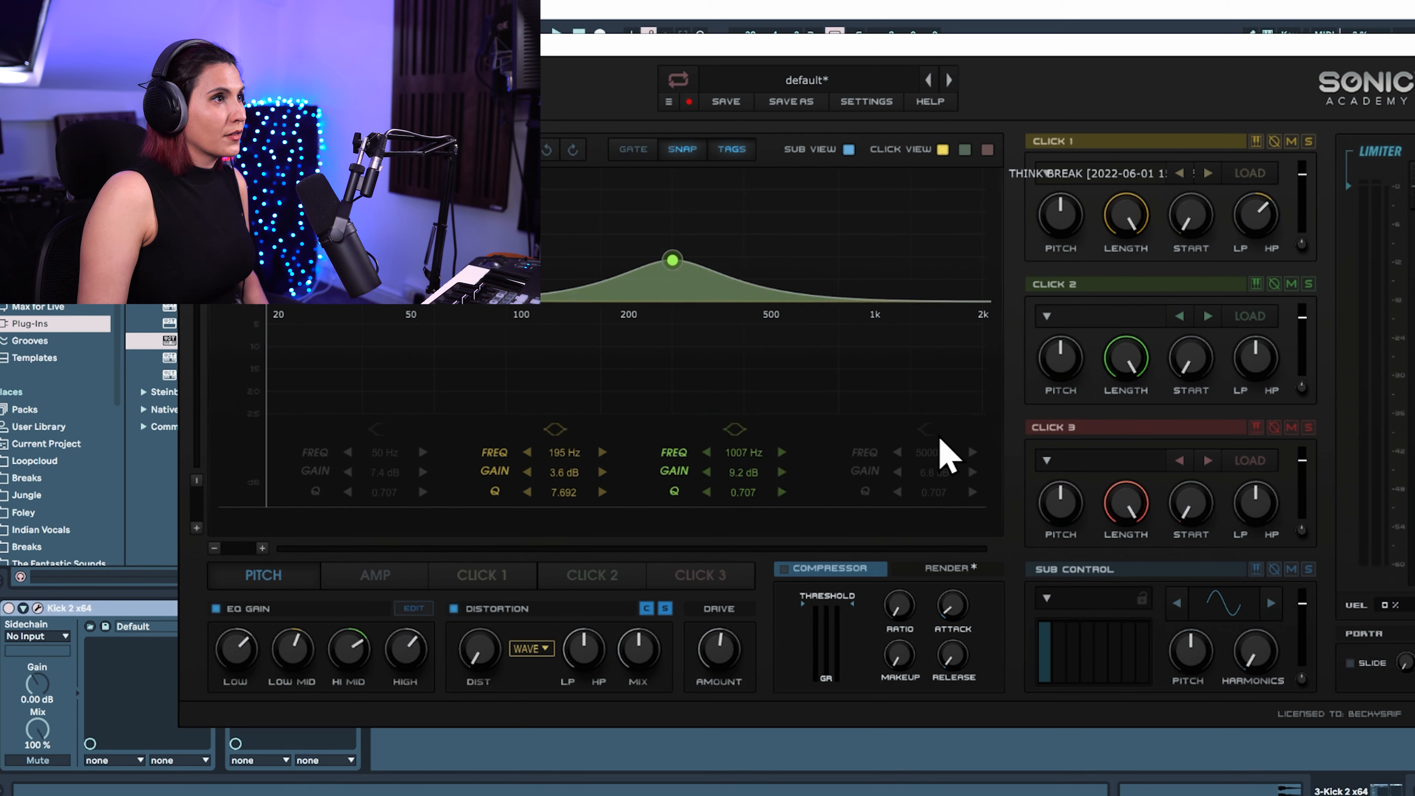
left_click(926, 430)
mouse_move(850, 273)
left_mouse_down()
mouse_move(842, 223)
mouse_move(840, 258)
left_mouse_up()
left_click_drag(671, 259, 650, 283)
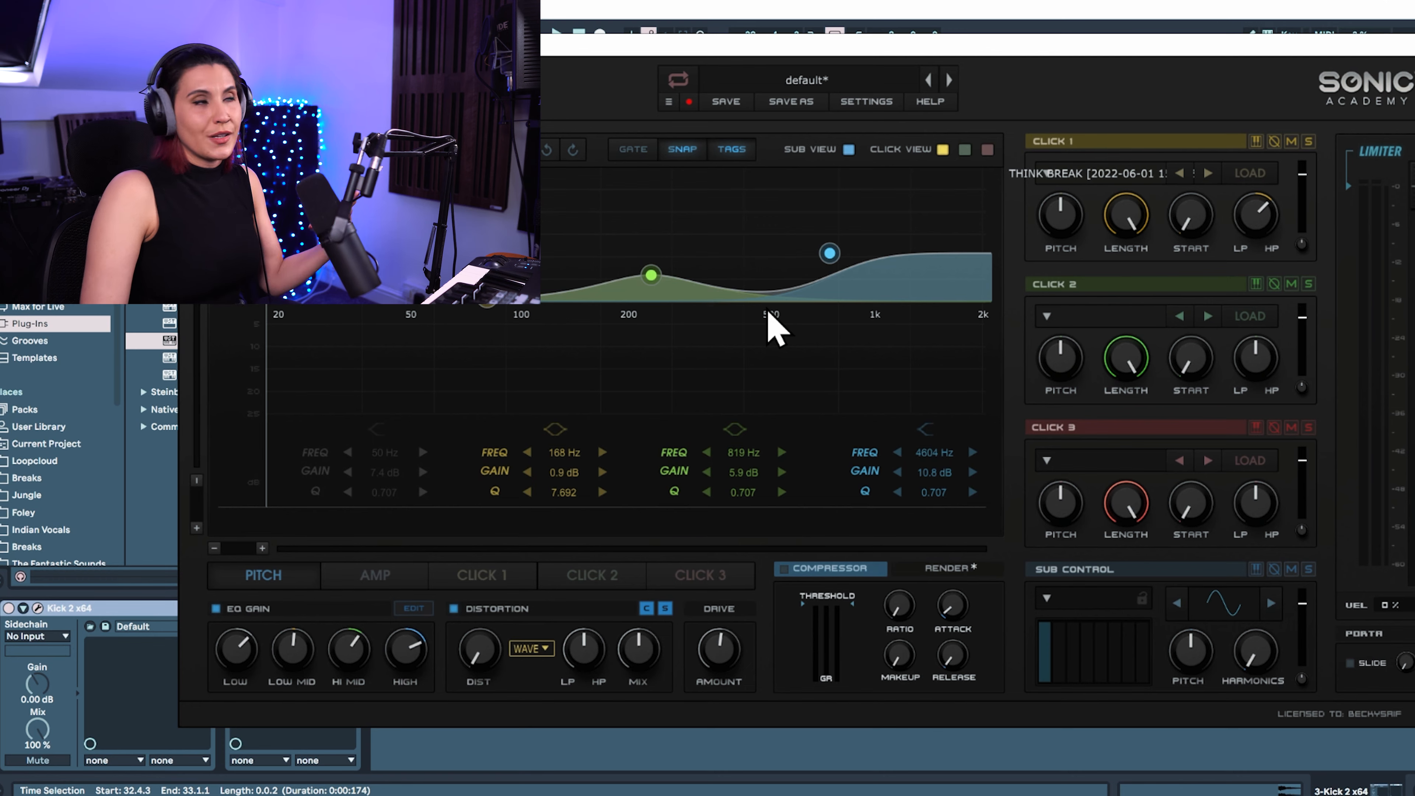
Leave the EQ editor, switch the distortion type to Tube and raise the distortion amount to just below halfway.
left_click(413, 609)
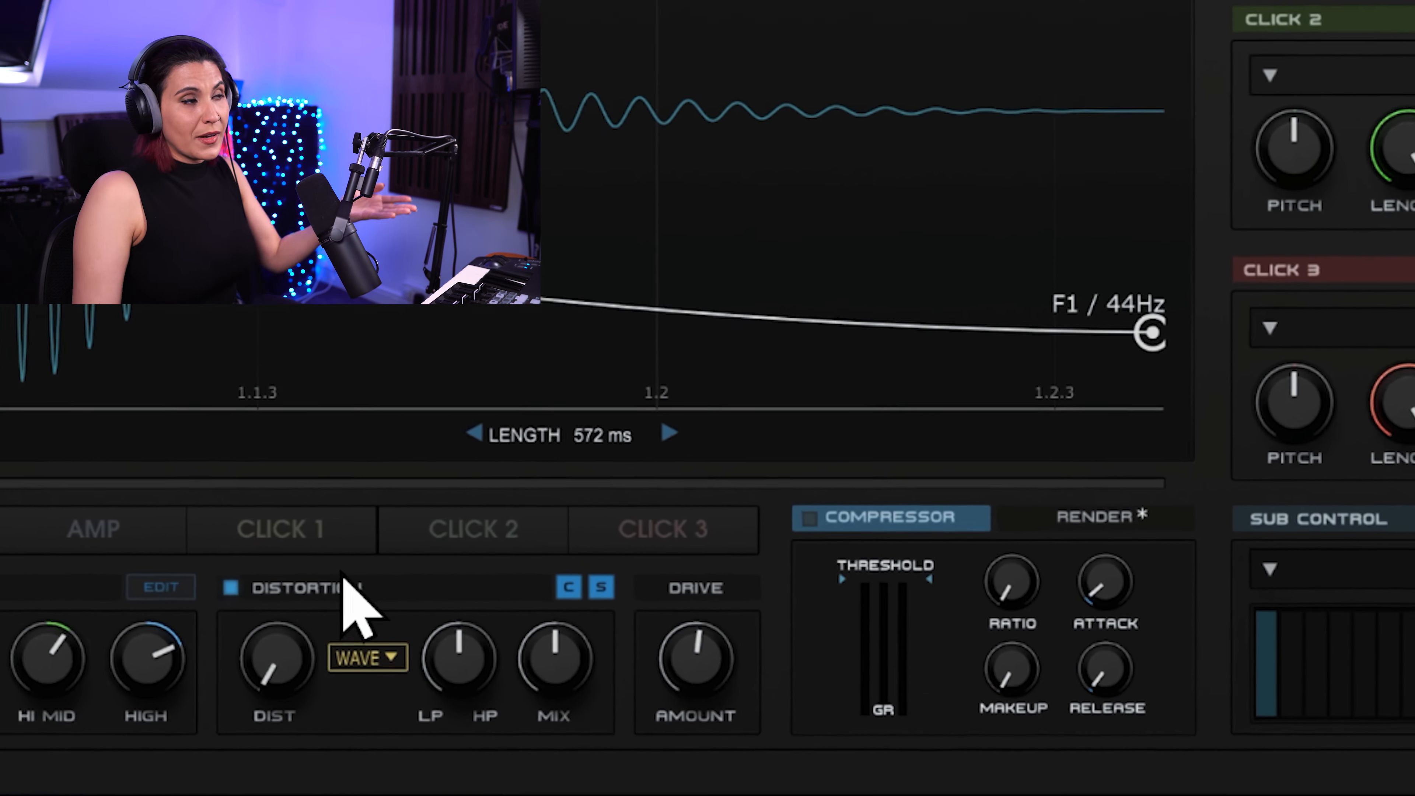
left_click(345, 663)
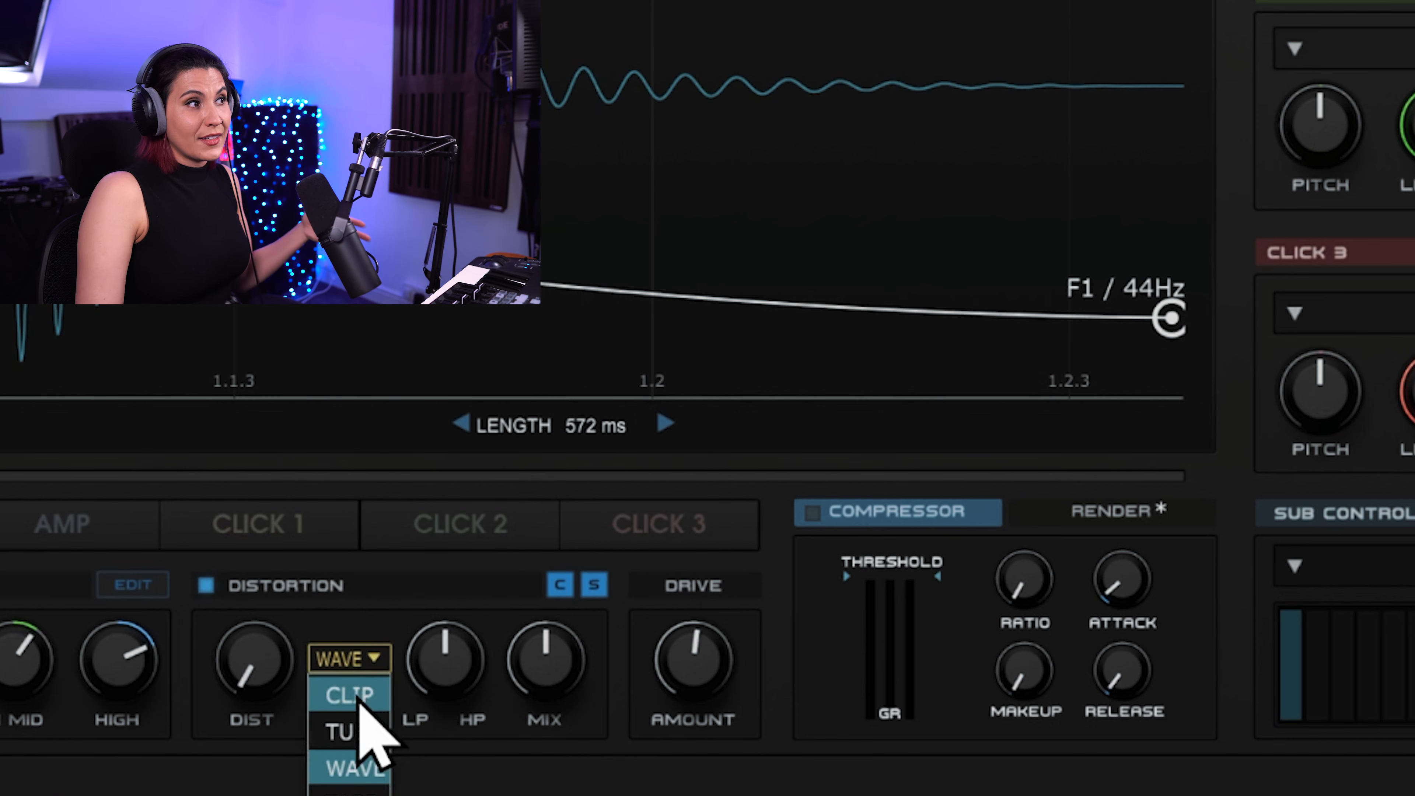
left_click(384, 736)
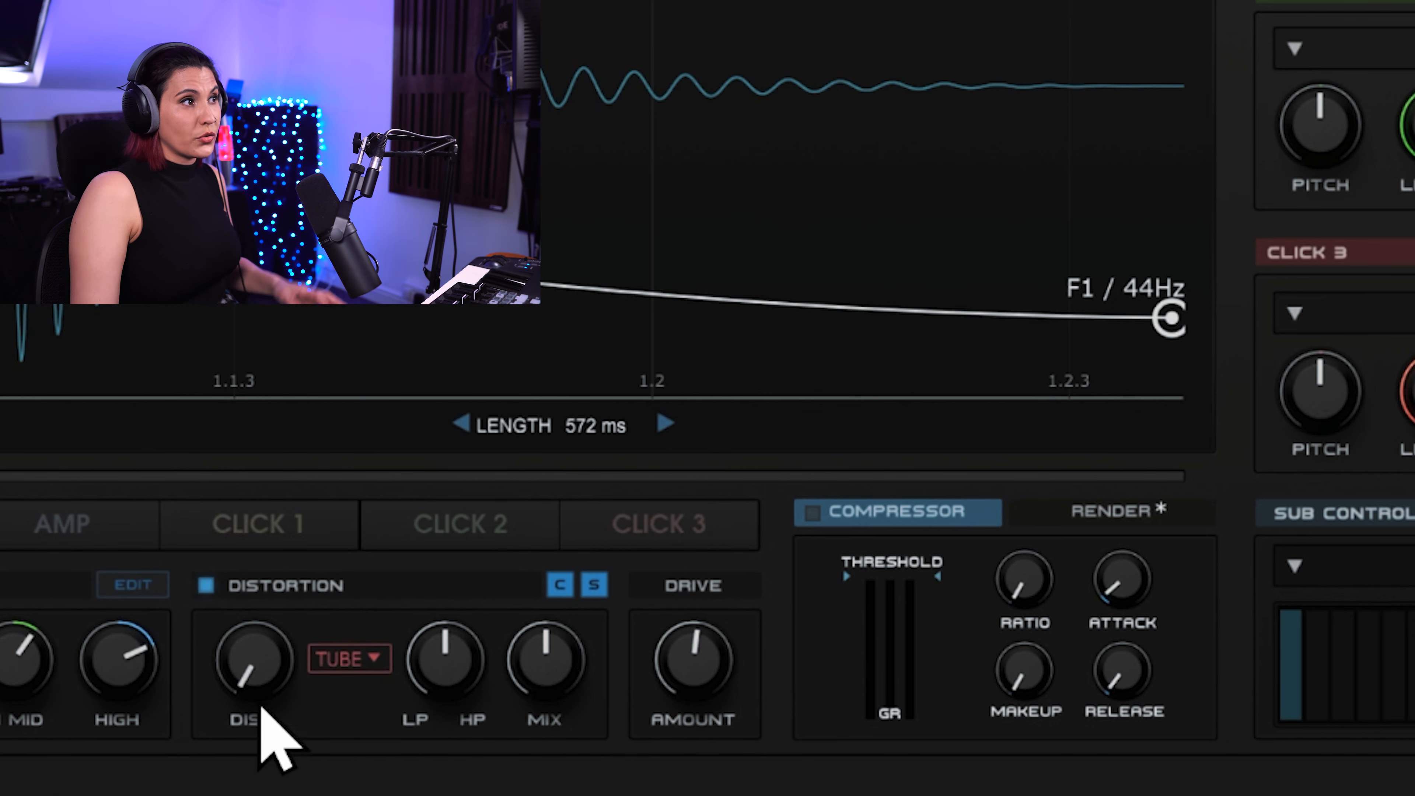
left_click_drag(277, 689, 265, 625)
left_click_drag(262, 686, 284, 648)
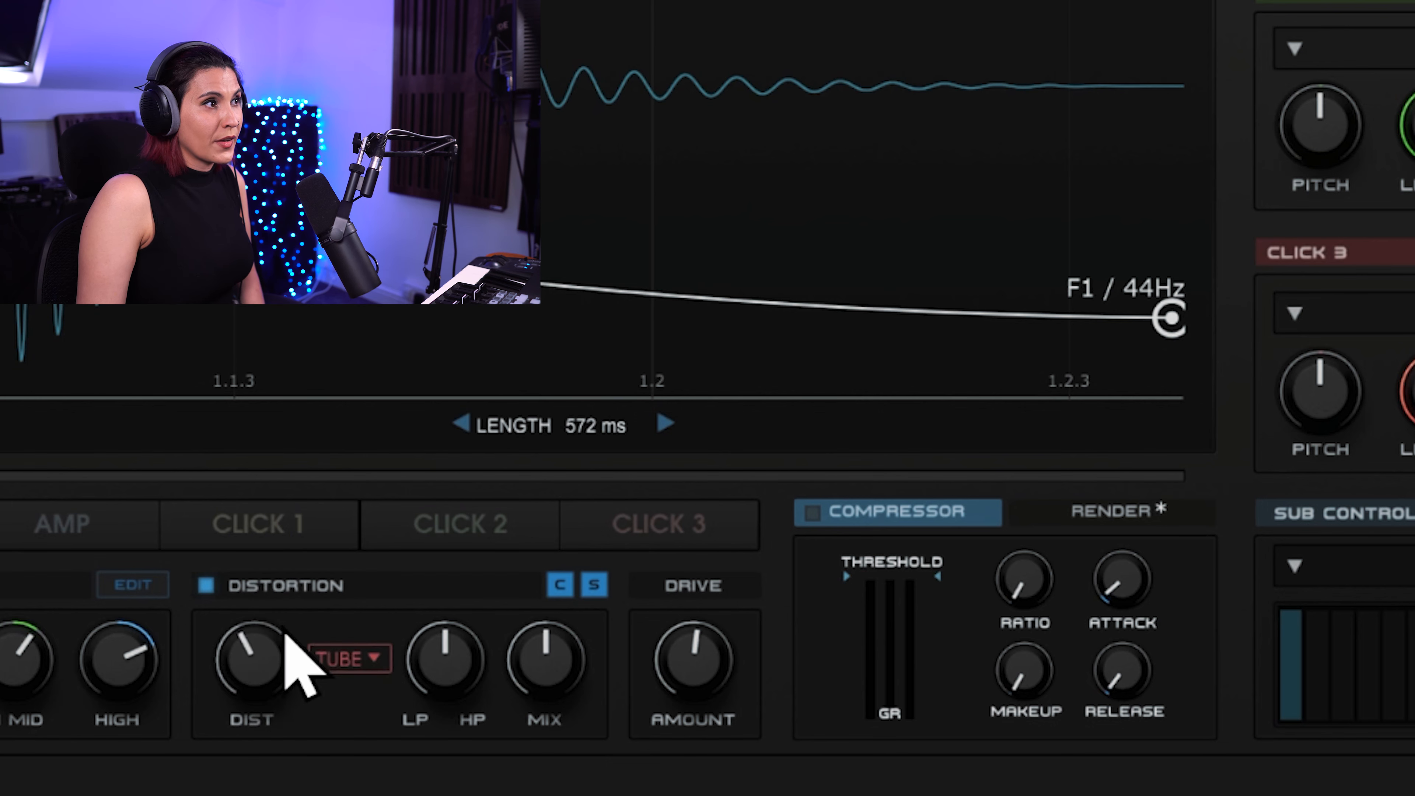
Lower the distortion mix to near minimum, raise its amount just past halfway, shift its filter toward low-pass and slightly reduce the drive.
left_click_drag(543, 674, 549, 794)
left_click_drag(227, 733, 280, 674)
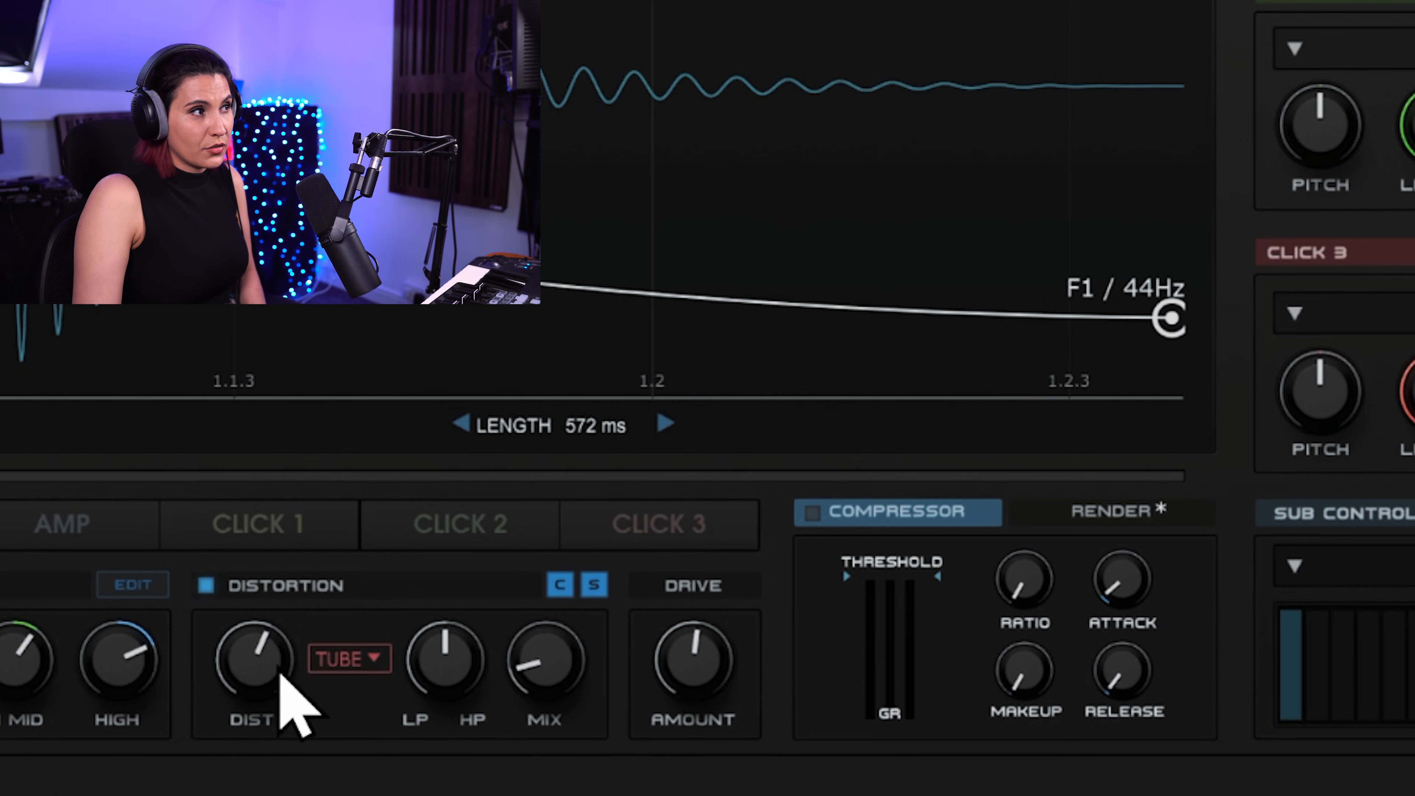
left_click_drag(522, 648, 525, 681)
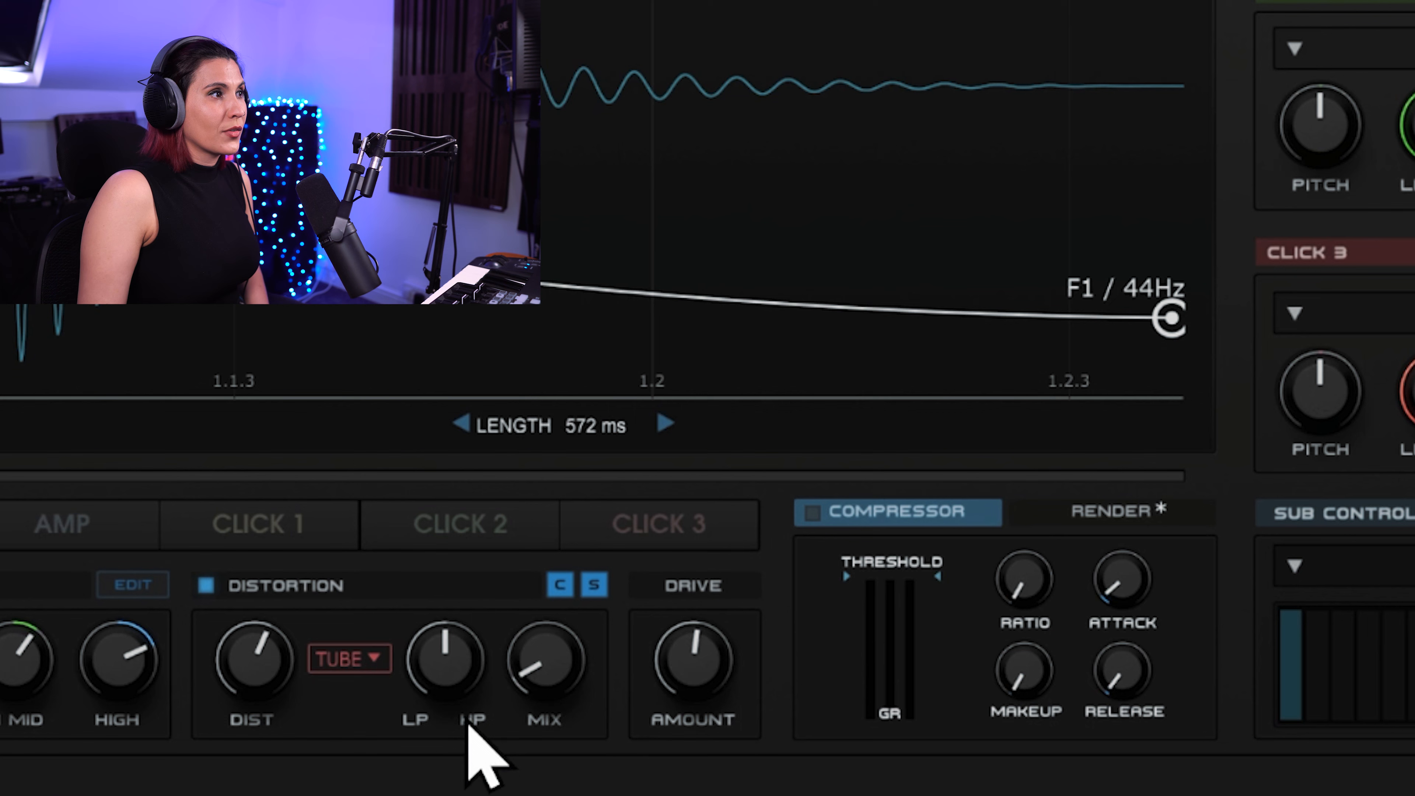
left_click_drag(453, 700, 463, 778)
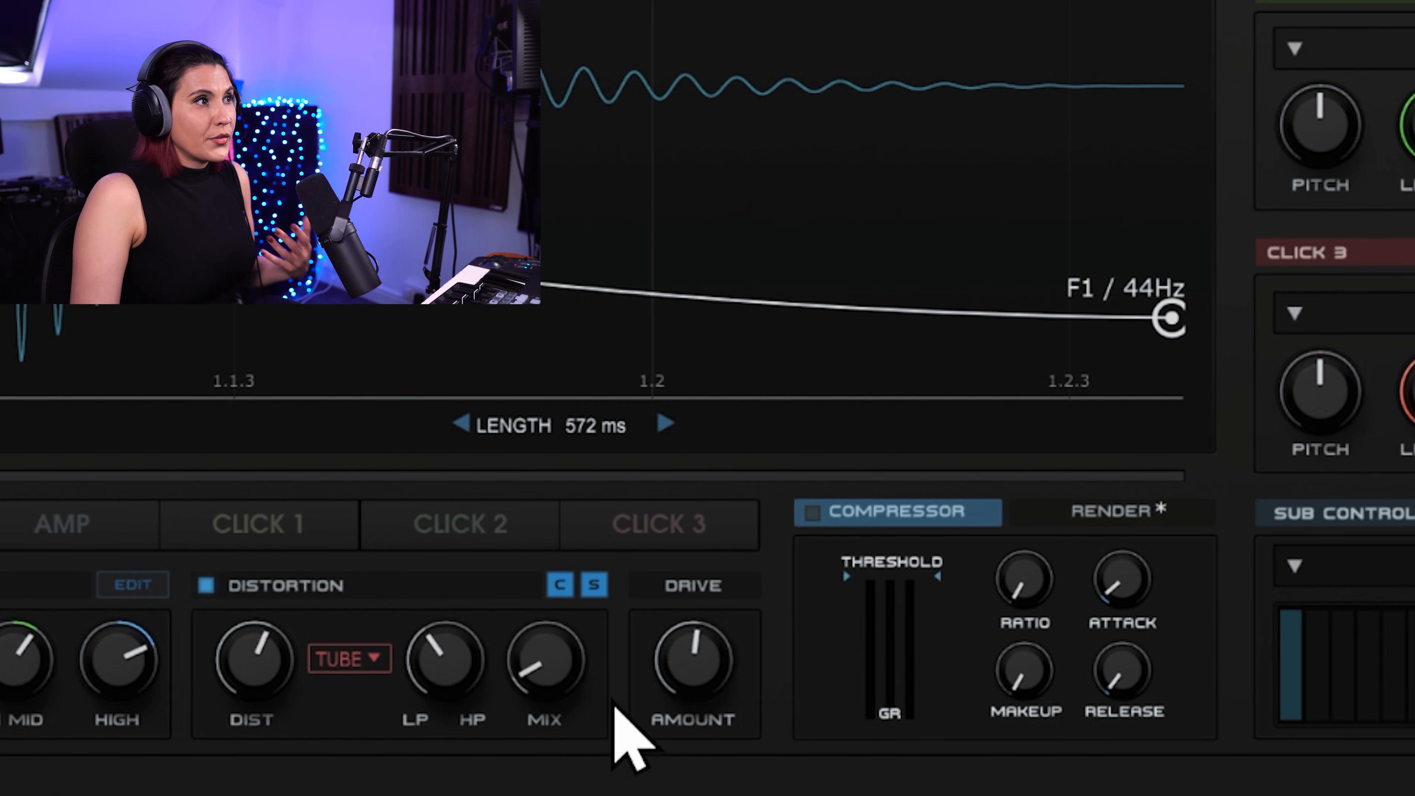
left_click_drag(708, 647, 702, 753)
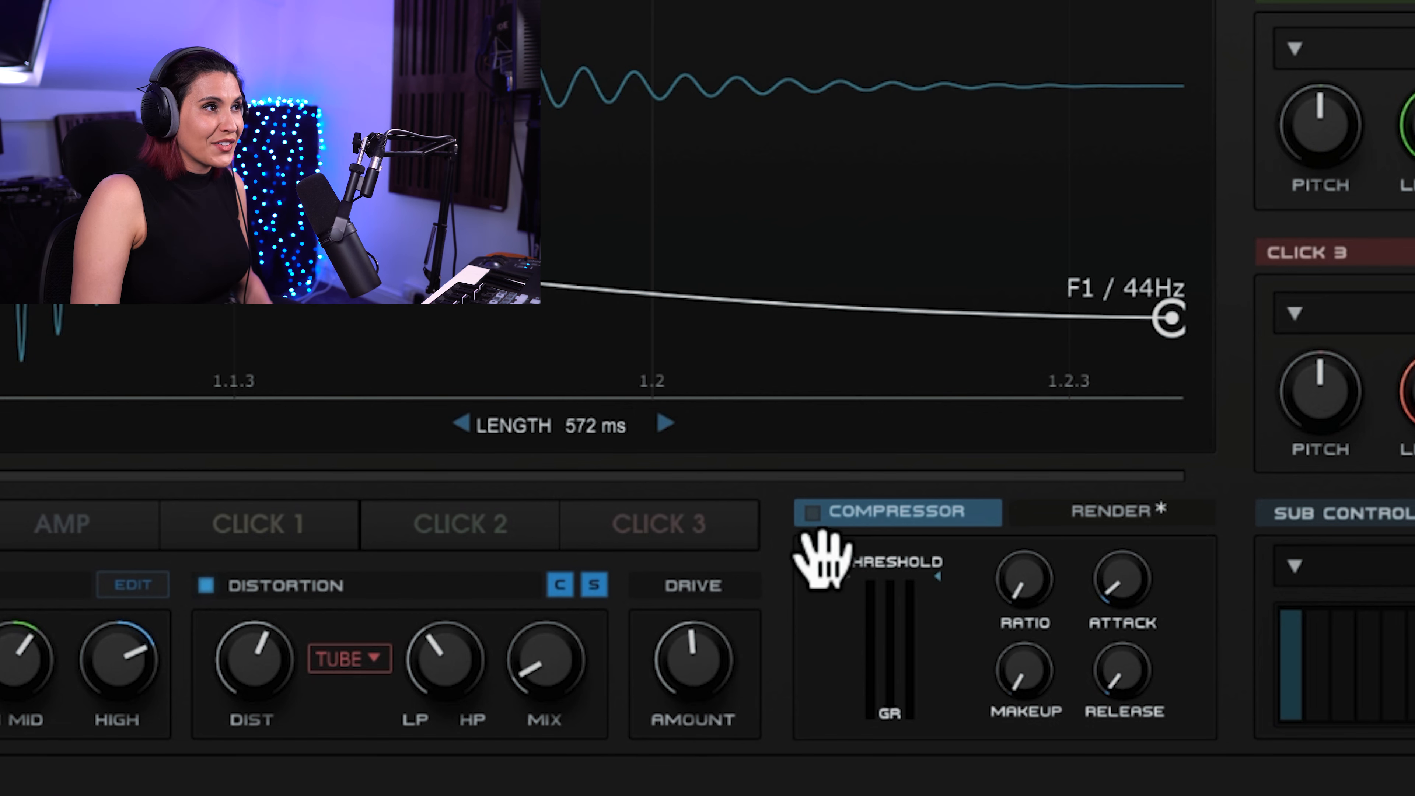
Enable the compressor, lower its threshold slightly and raise the ratio to a low setting.
left_click(813, 512)
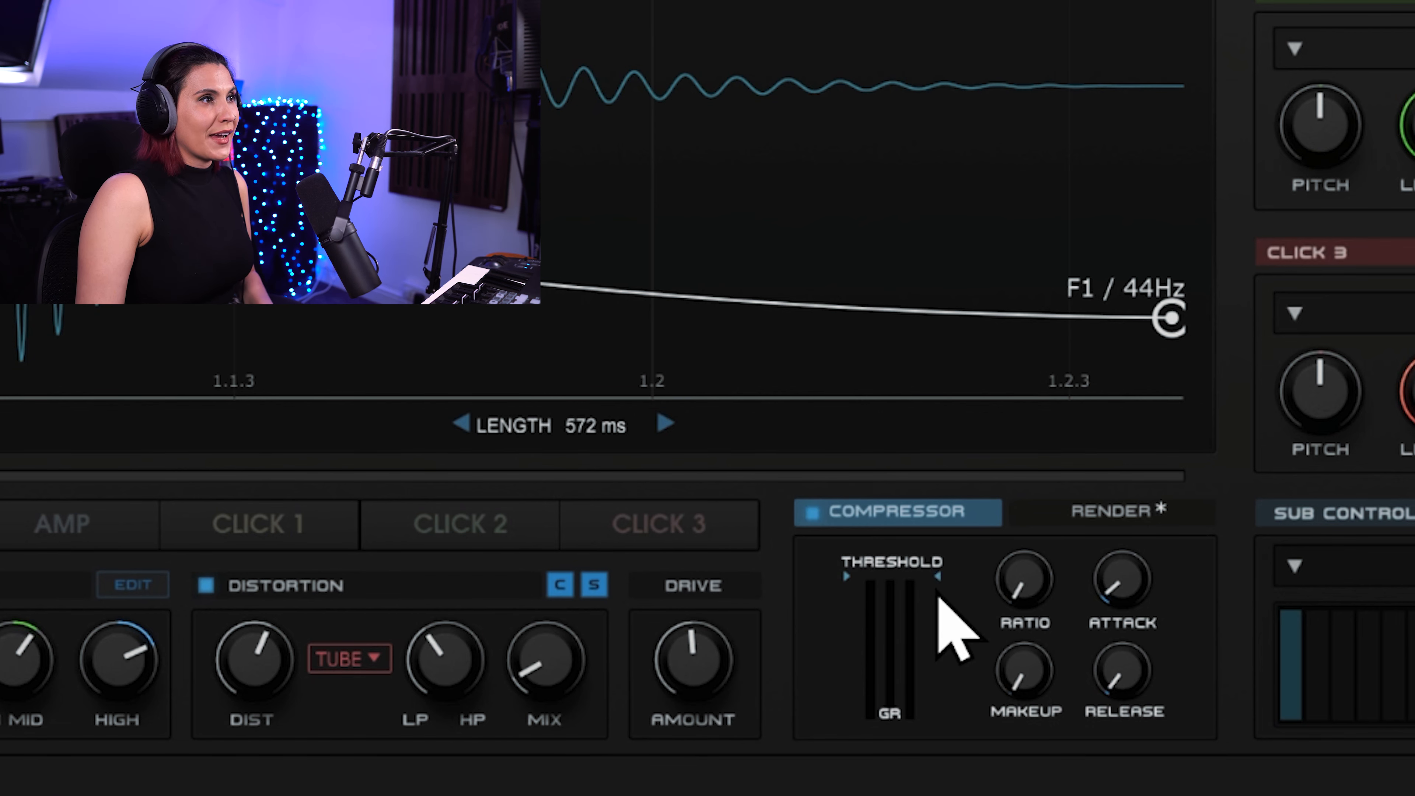
left_click_drag(939, 591, 1029, 523)
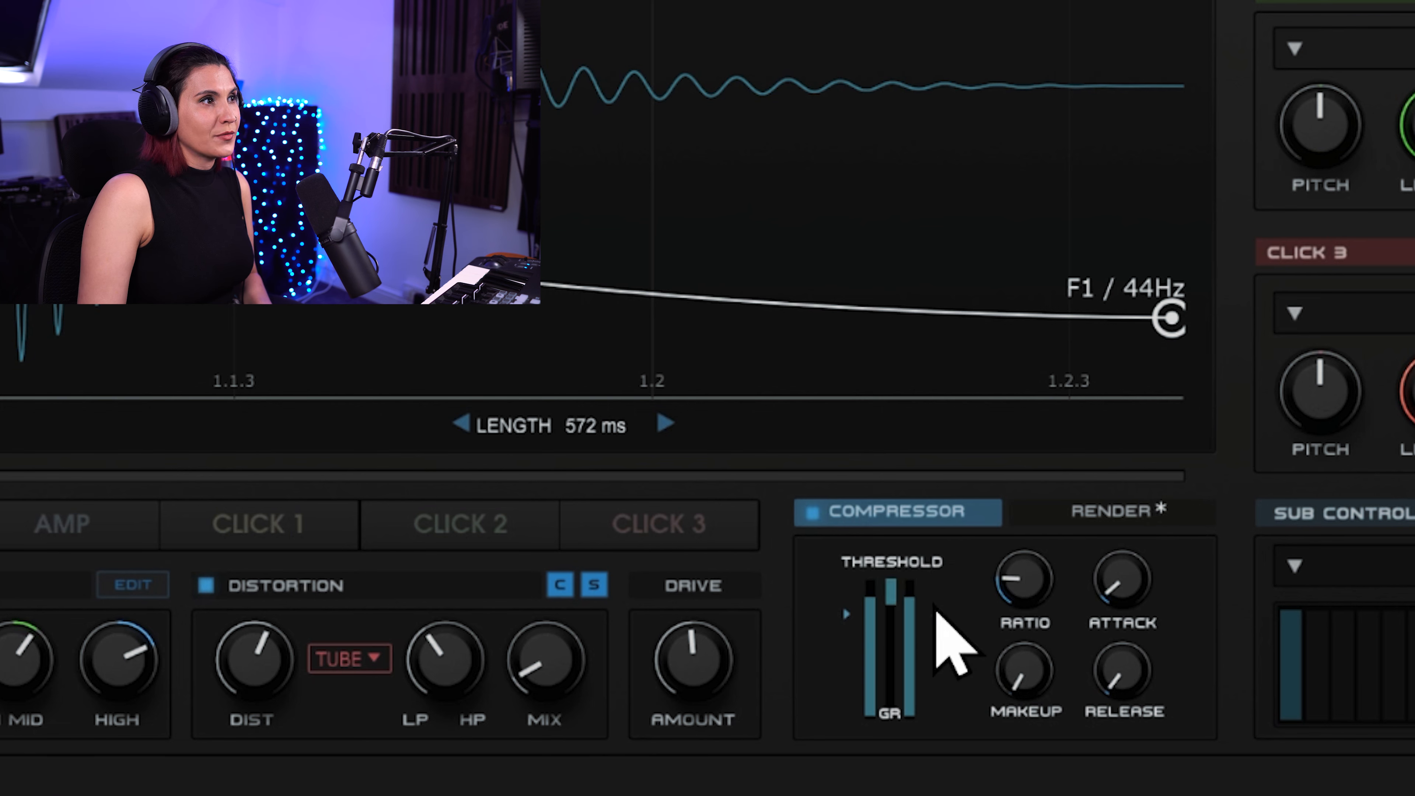
left_click_drag(1036, 592, 1032, 603)
left_click_drag(937, 615, 938, 613)
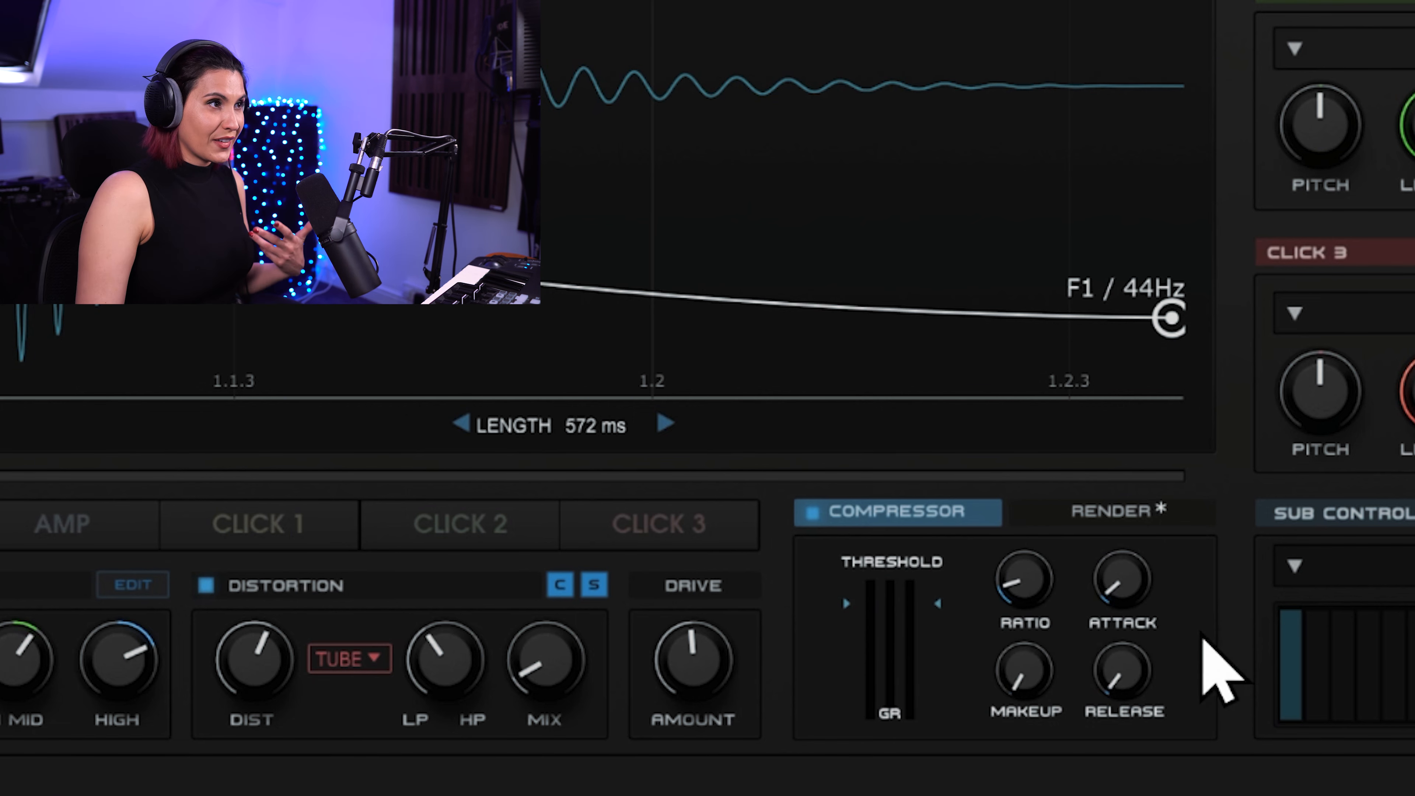
Fine-tune the compressor with a short attack, a small amount of makeup gain and a release of roughly a third.
left_click_drag(1124, 580, 1139, 577)
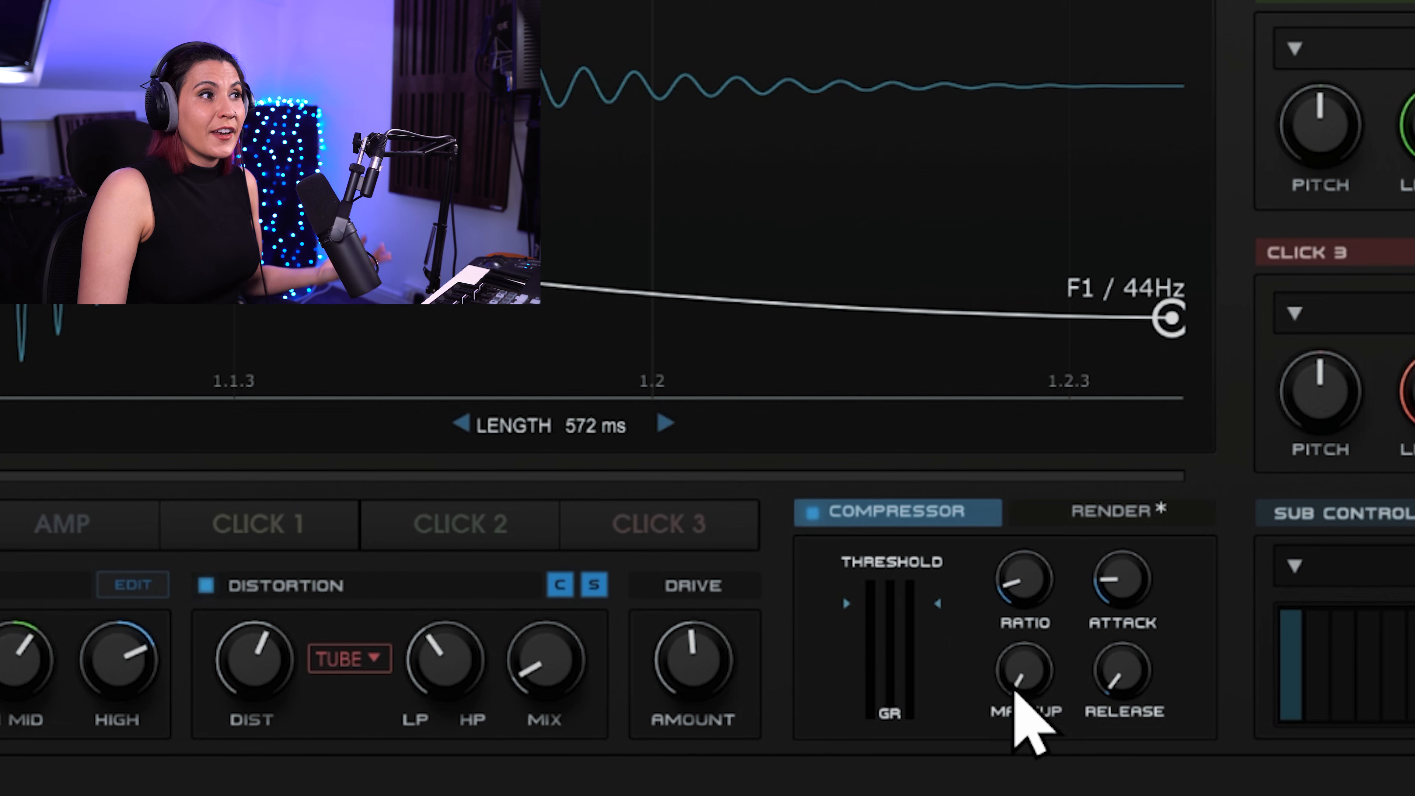
left_click_drag(1037, 693, 1026, 648)
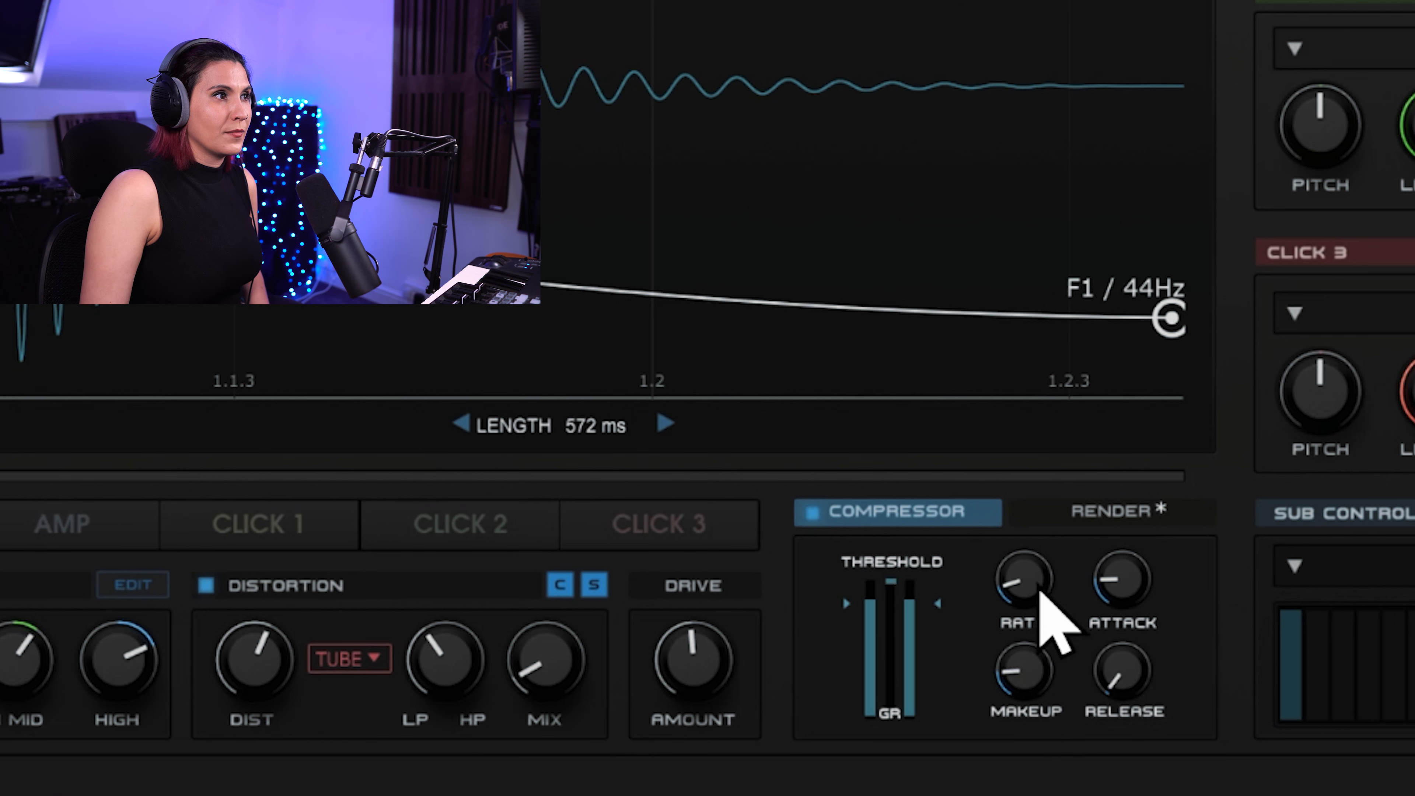
left_click_drag(1121, 585, 1148, 663)
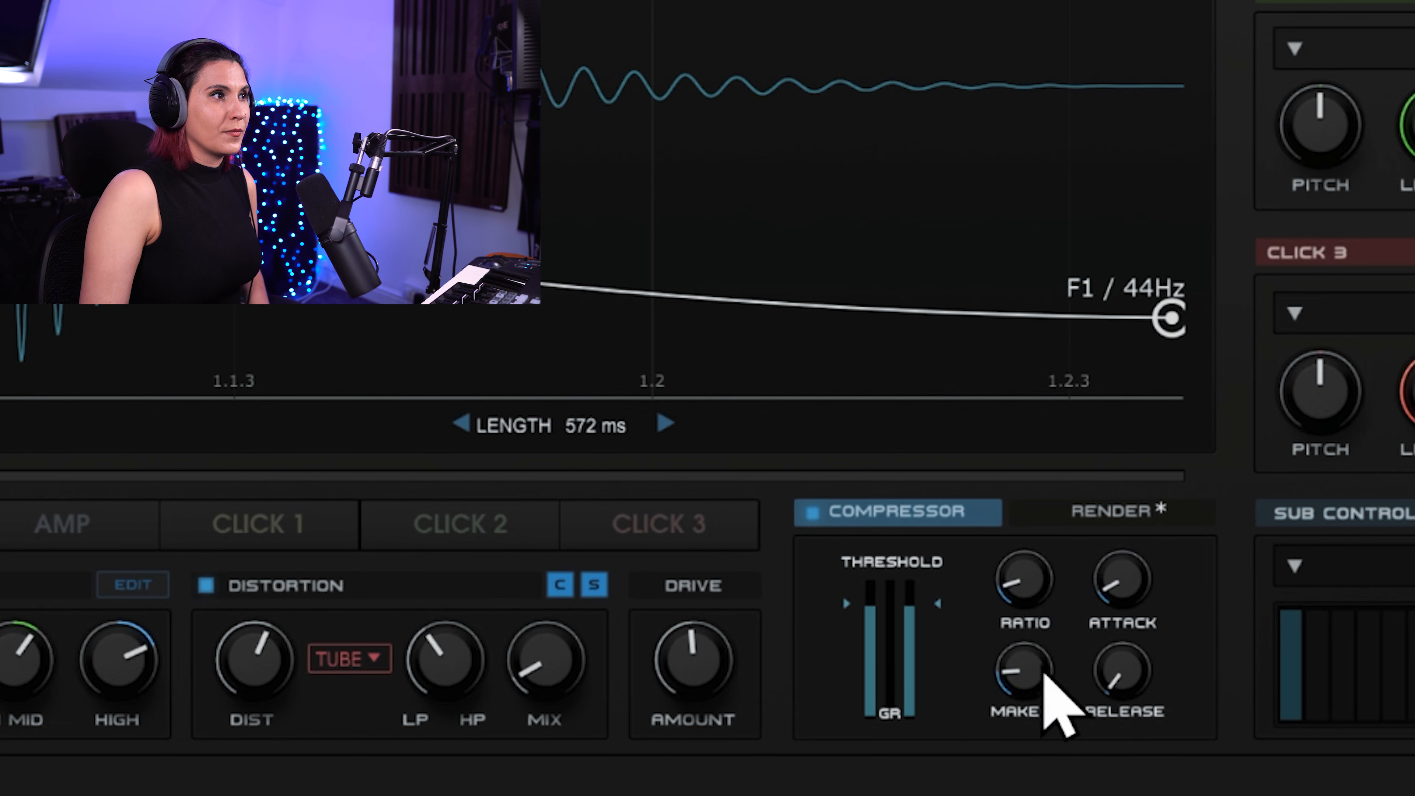
left_click_drag(1083, 718, 1160, 540)
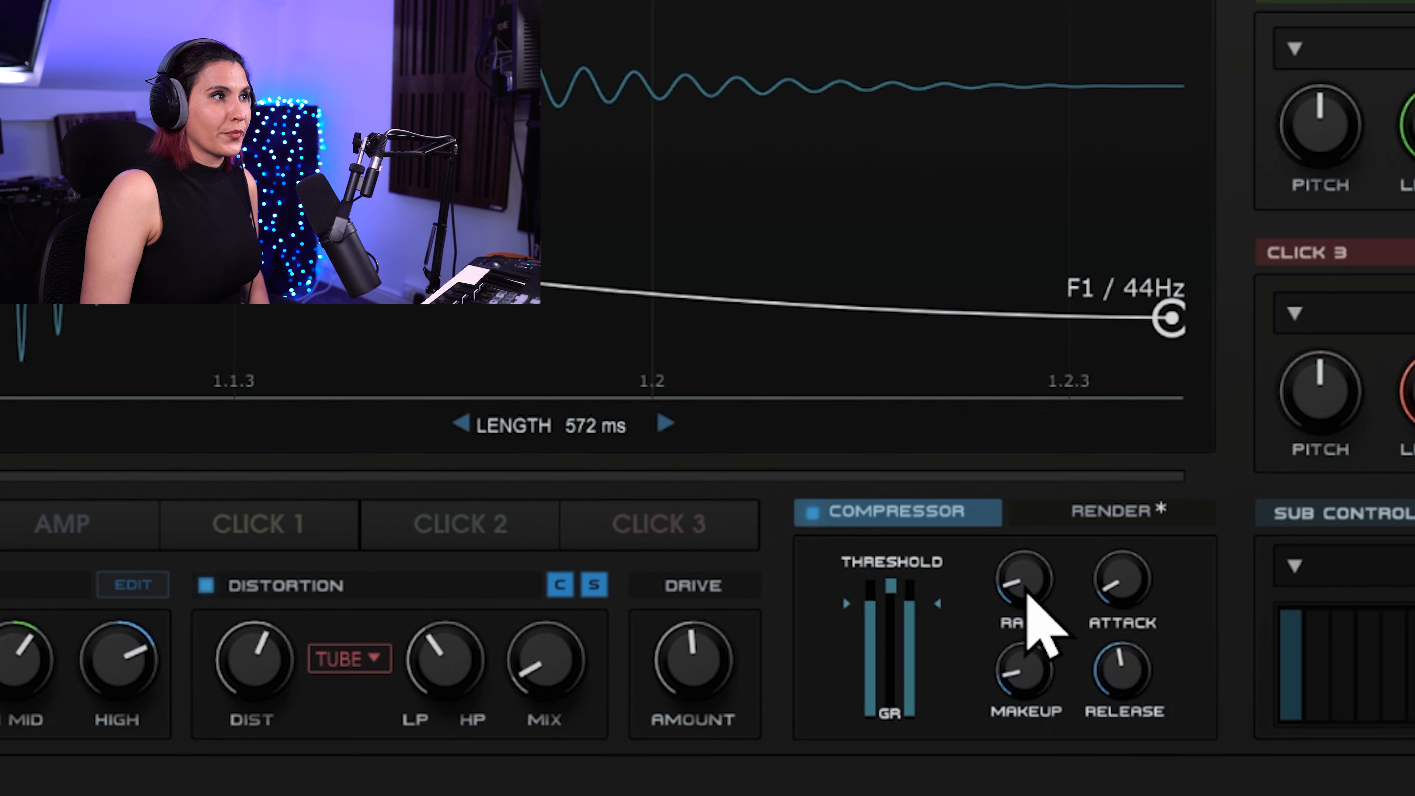
left_click(938, 604)
left_click_drag(1133, 682, 1112, 583)
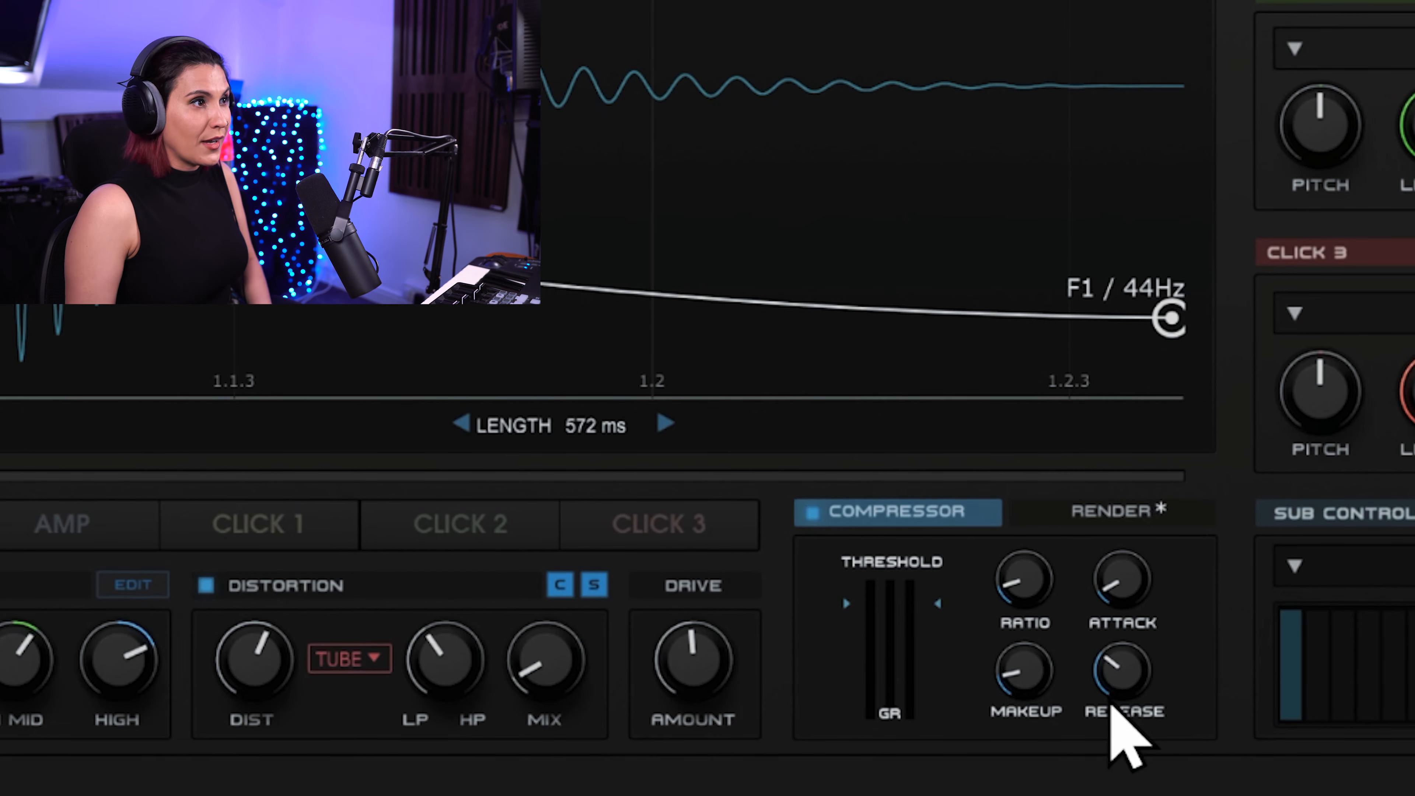
left_click_drag(1111, 705, 1108, 673)
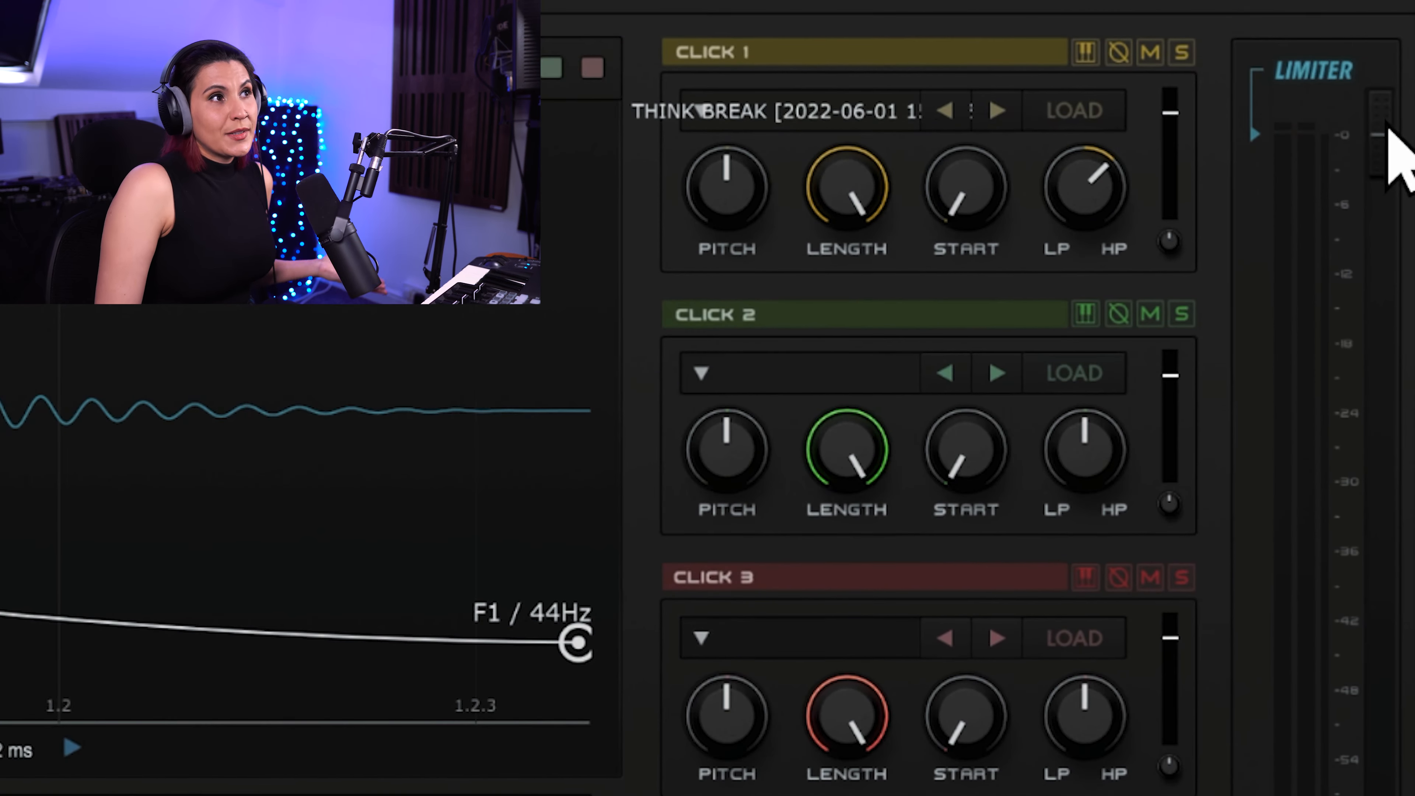
Try pulling the output level fader beside the limiter well down, return it to near 0 and stop playback.
left_click_drag(1388, 131, 1367, 101)
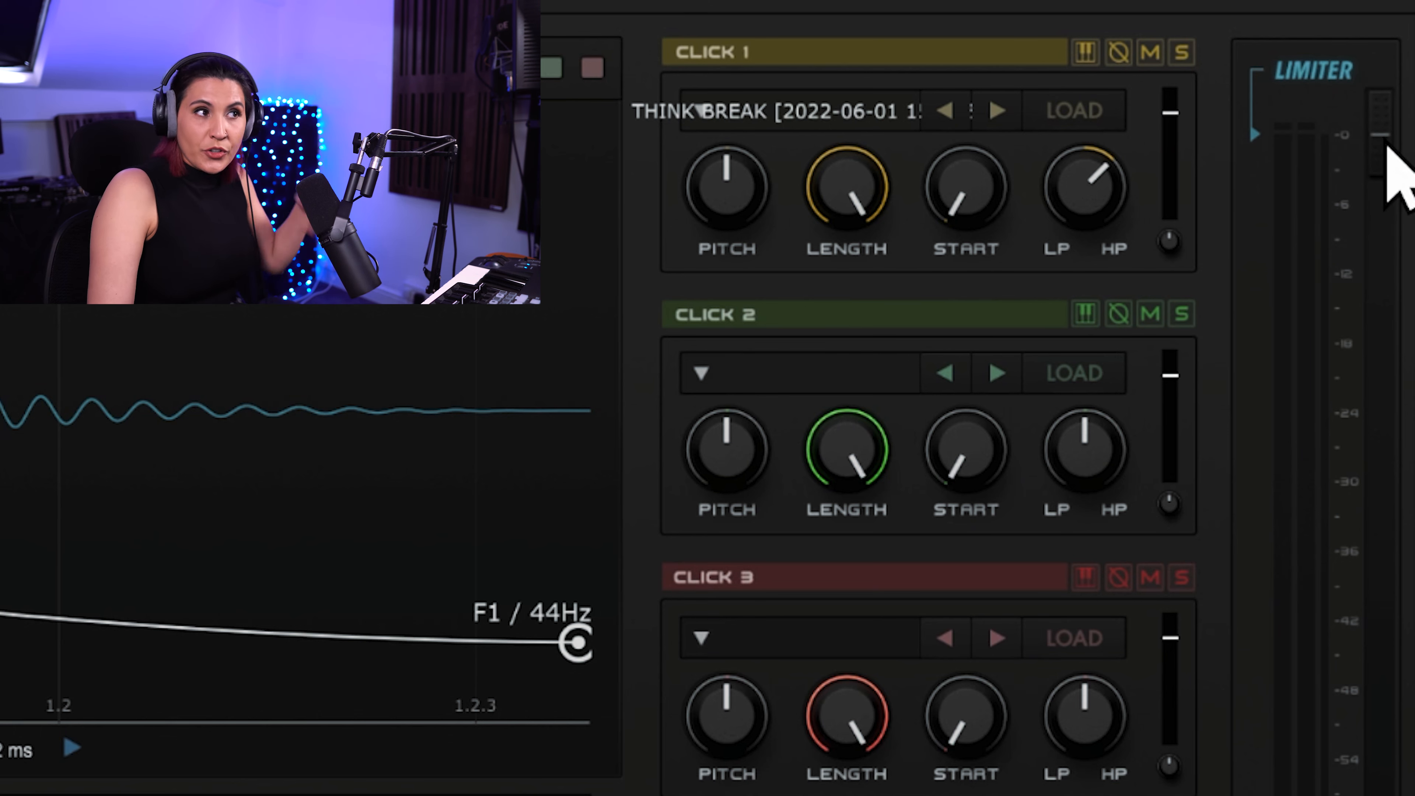
left_click_drag(1380, 146, 1378, 489)
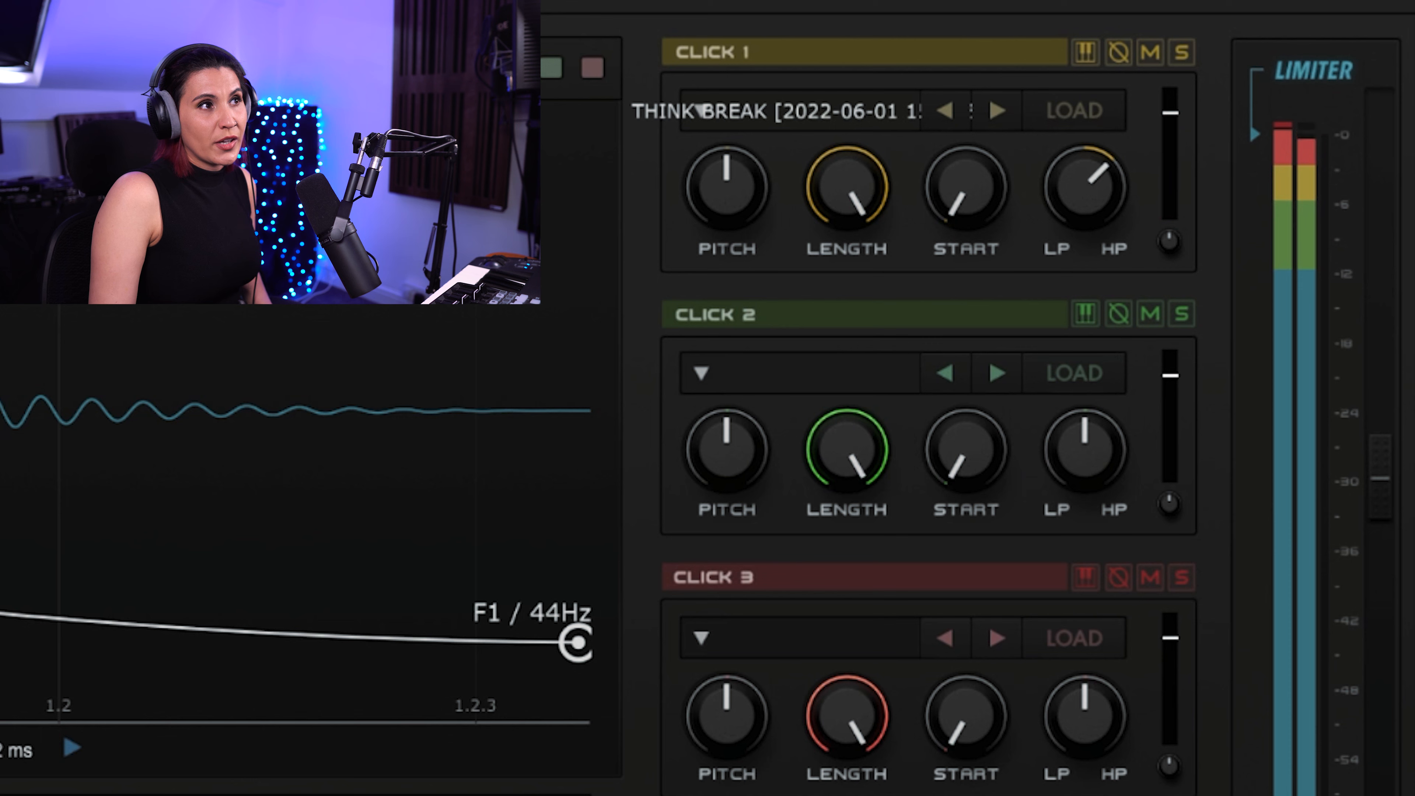
left_click_drag(1396, 485, 1397, 195)
key("space")
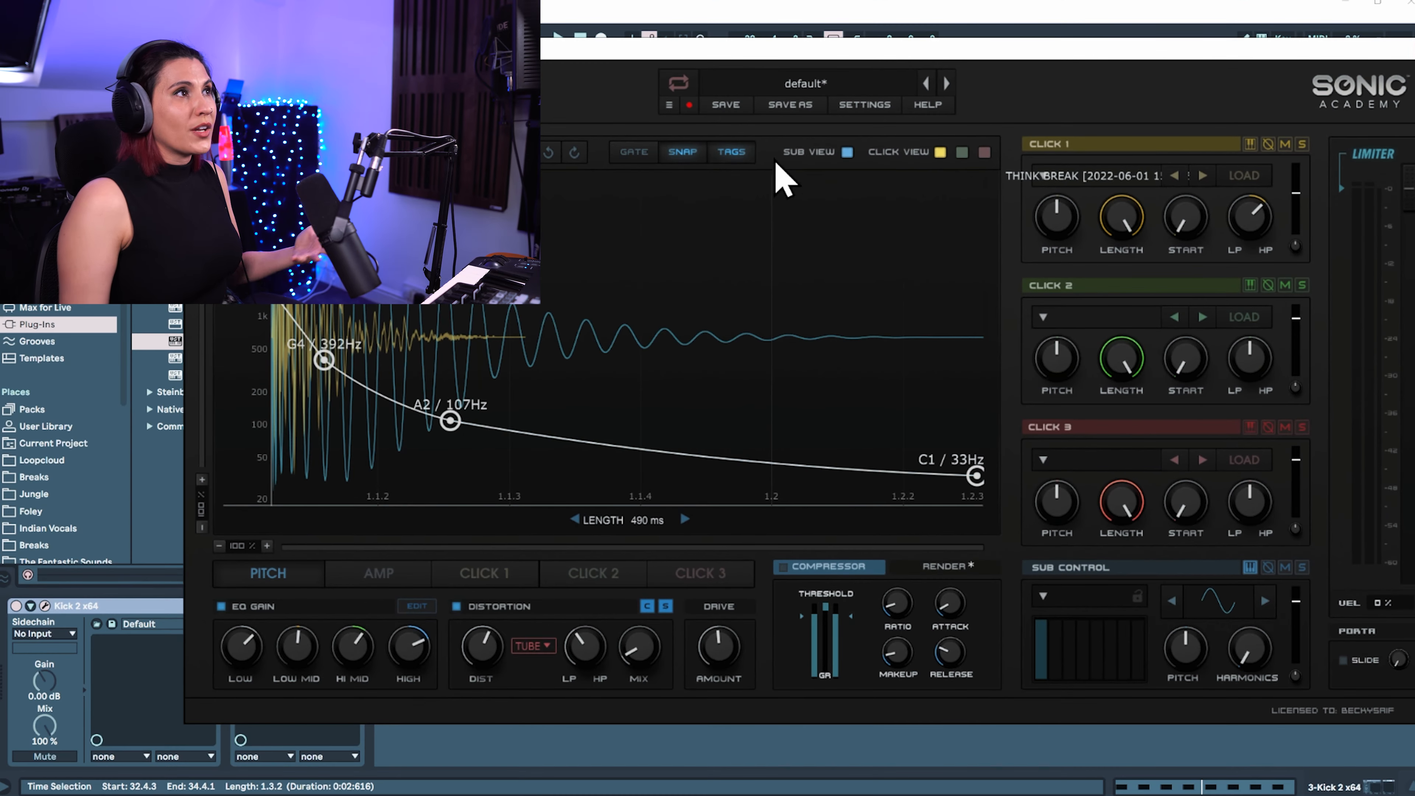
Start saving the current kick sound as a preset in the User Presets category.
left_click(739, 107)
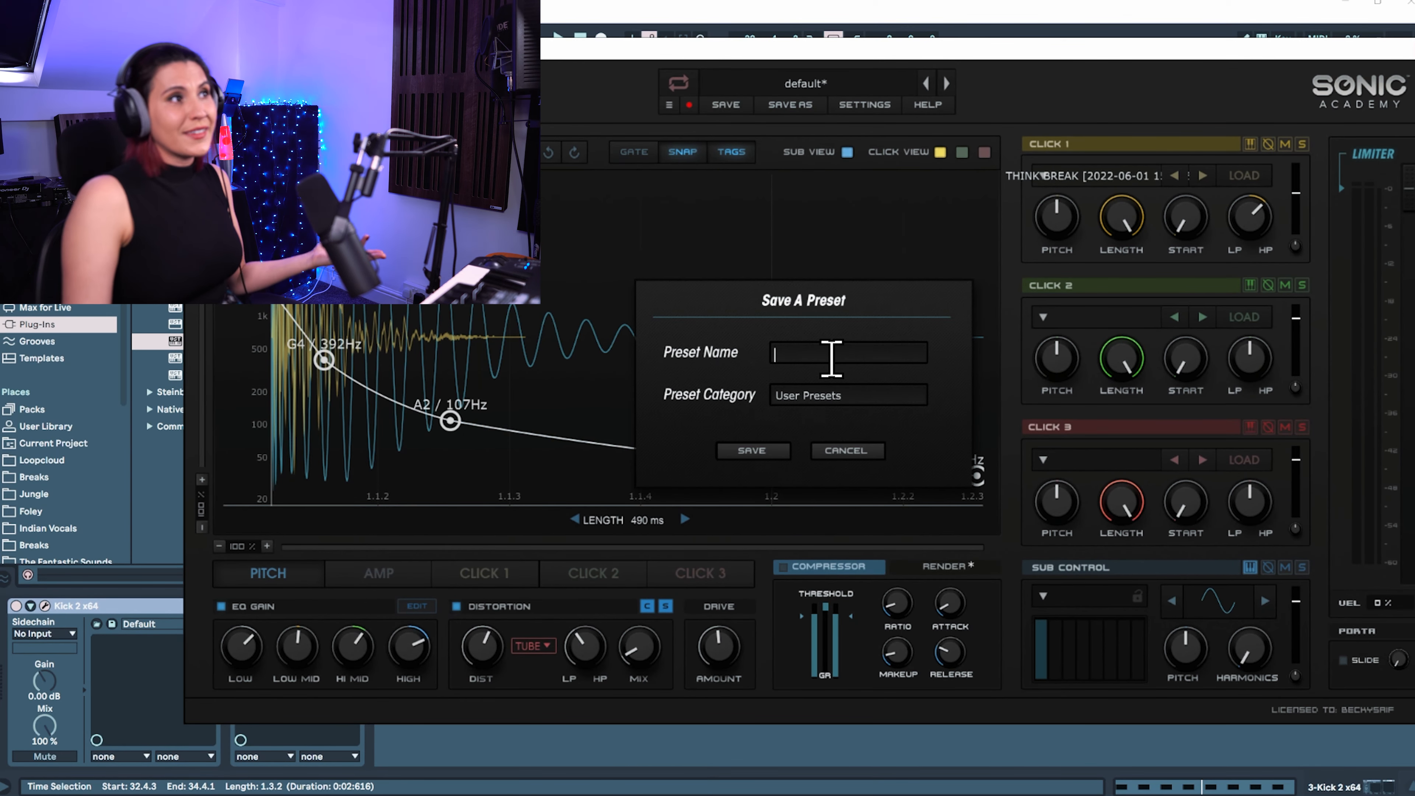